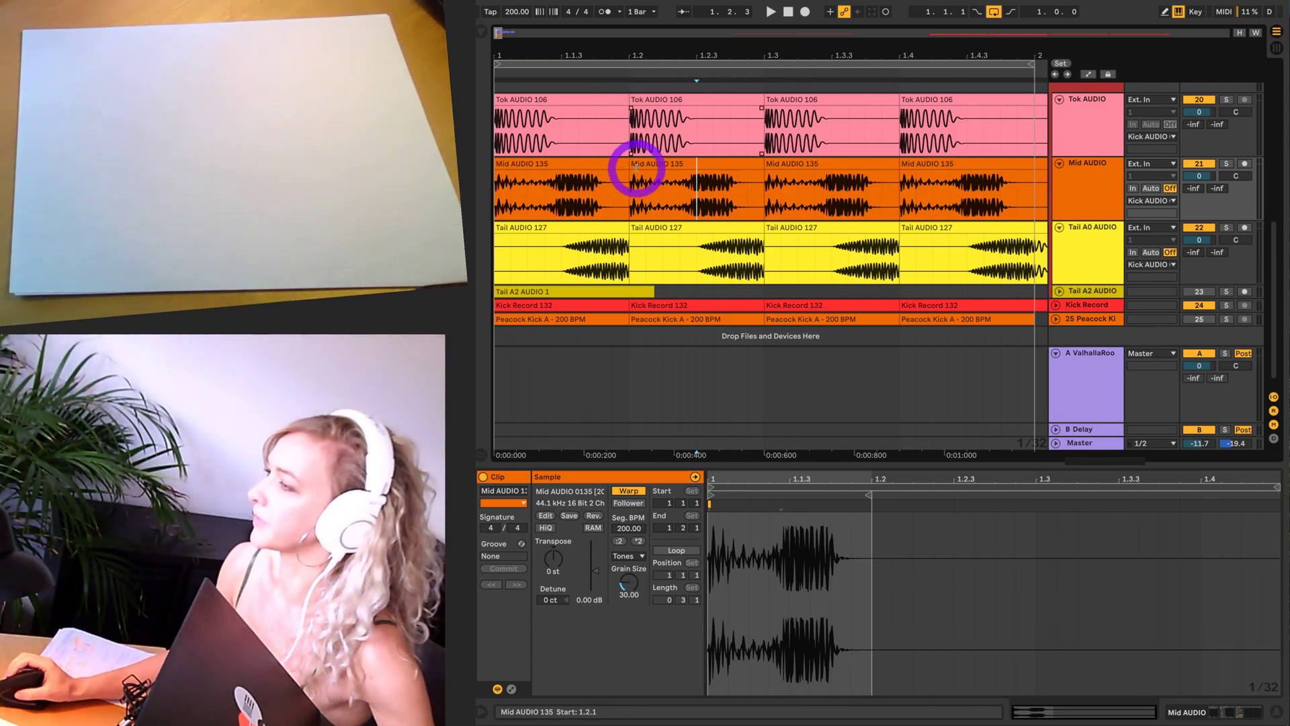
- Scroll the arrangement up to reveal the Tok, Mid and Hi tracks above Hi A2
scroll(635, 176, "up", 2)
scroll(632, 173, "up", 6)
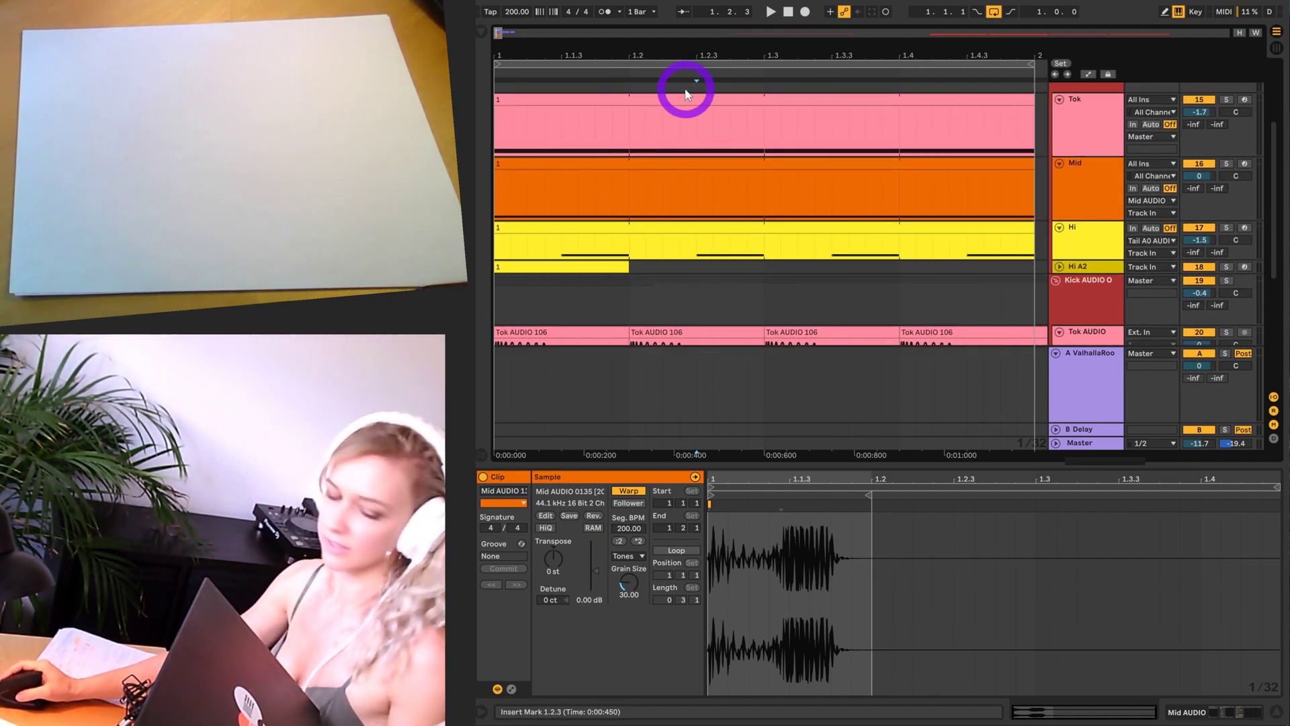
- Place the insert marker at 1.3.1 in the empty Kick lane, leaving grid options unchanged
left_click(766, 300)
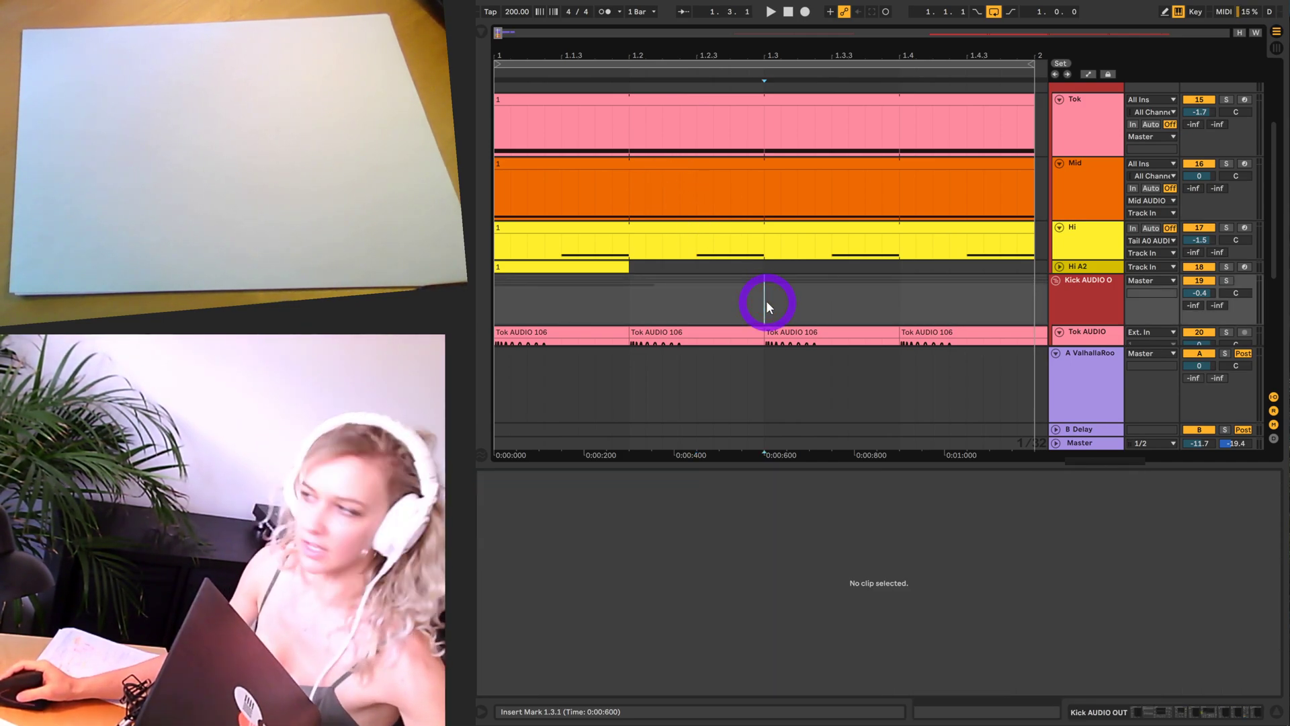
key("Tab")
key("Tab")
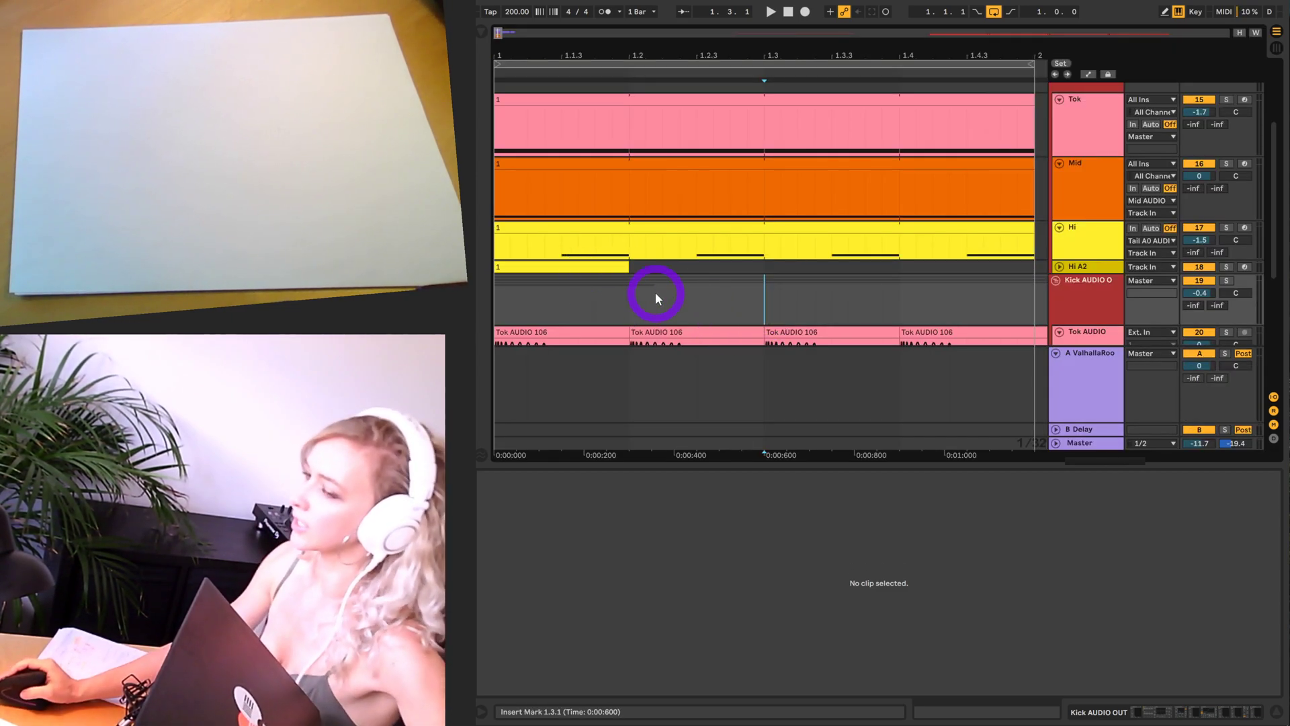
right_click(646, 309)
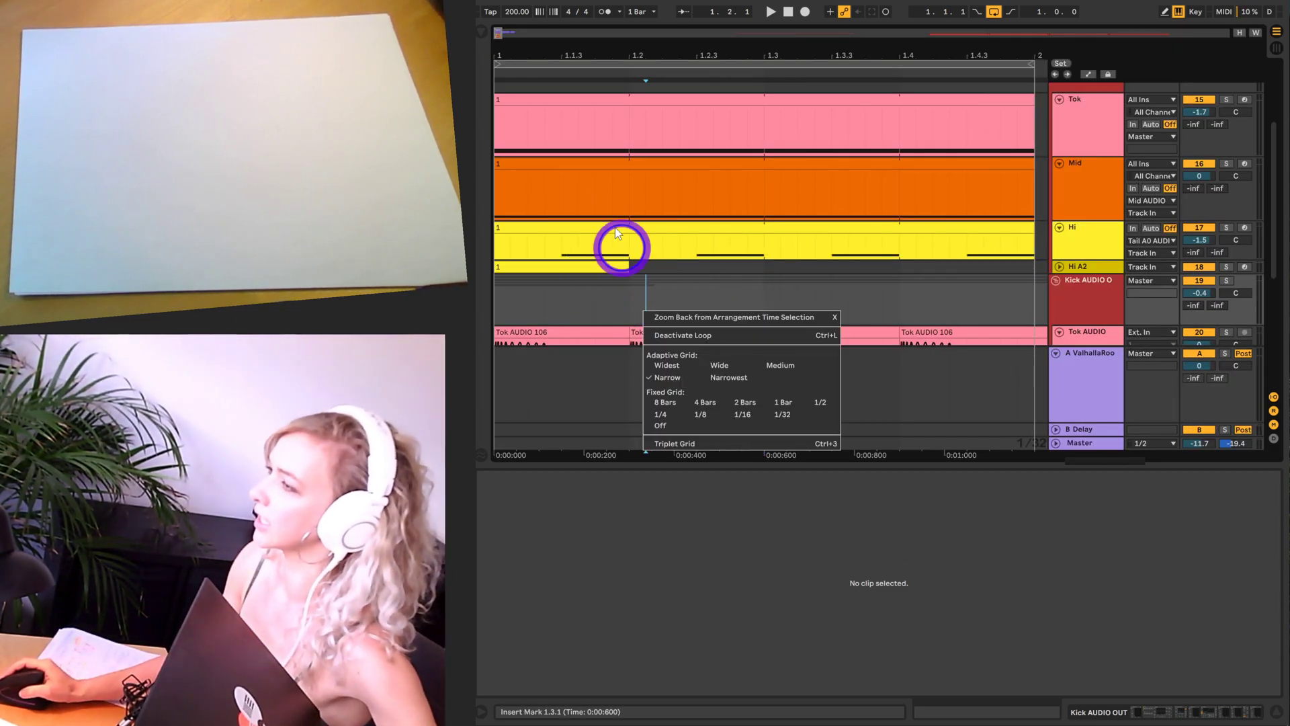
left_click(595, 294)
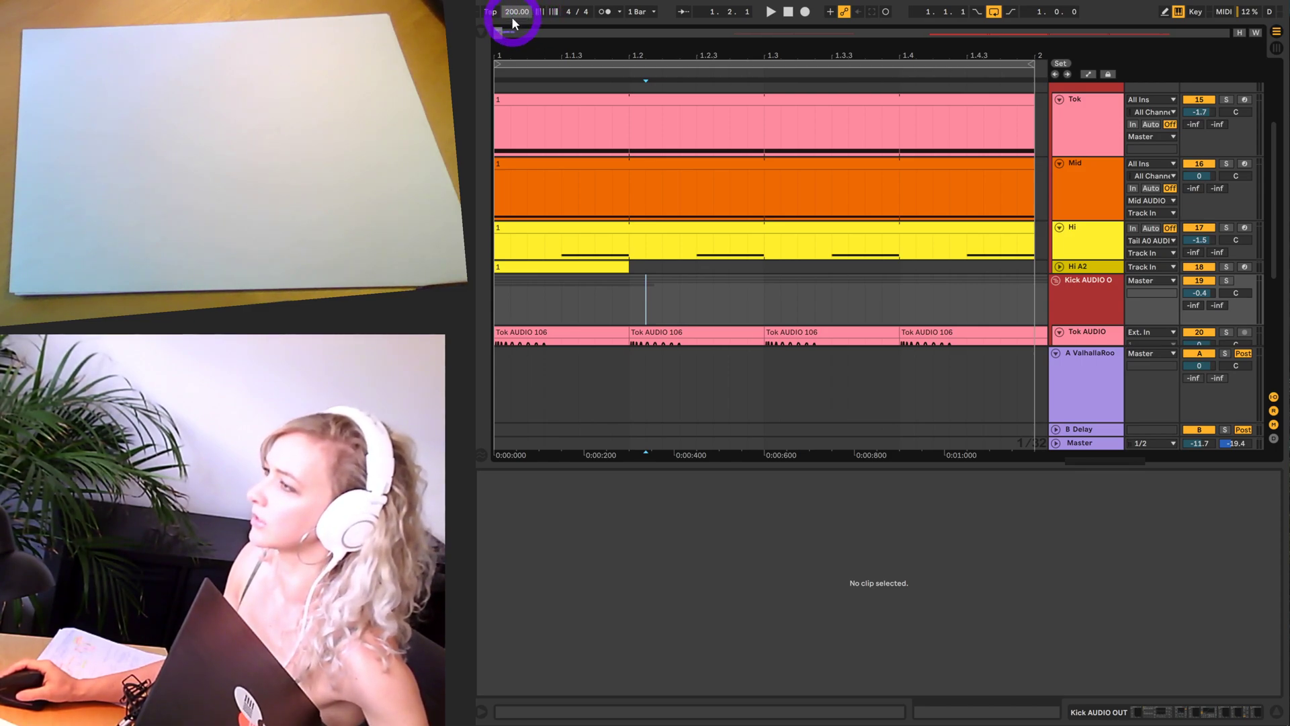
- Select the Tok track to show Kick 2 x64, HFP on-off, Auto Filter, LFOTool_x64 and Shaper
left_click(669, 158)
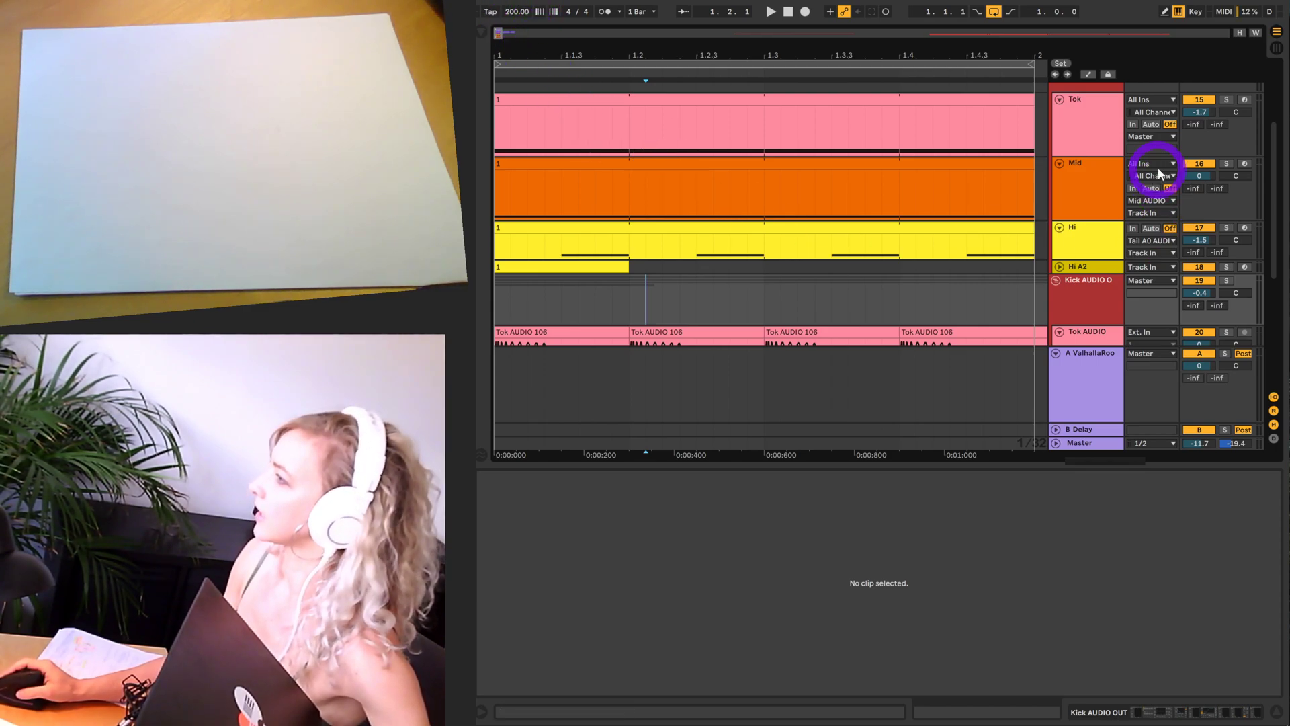
scroll(1111, 121, "up", 3)
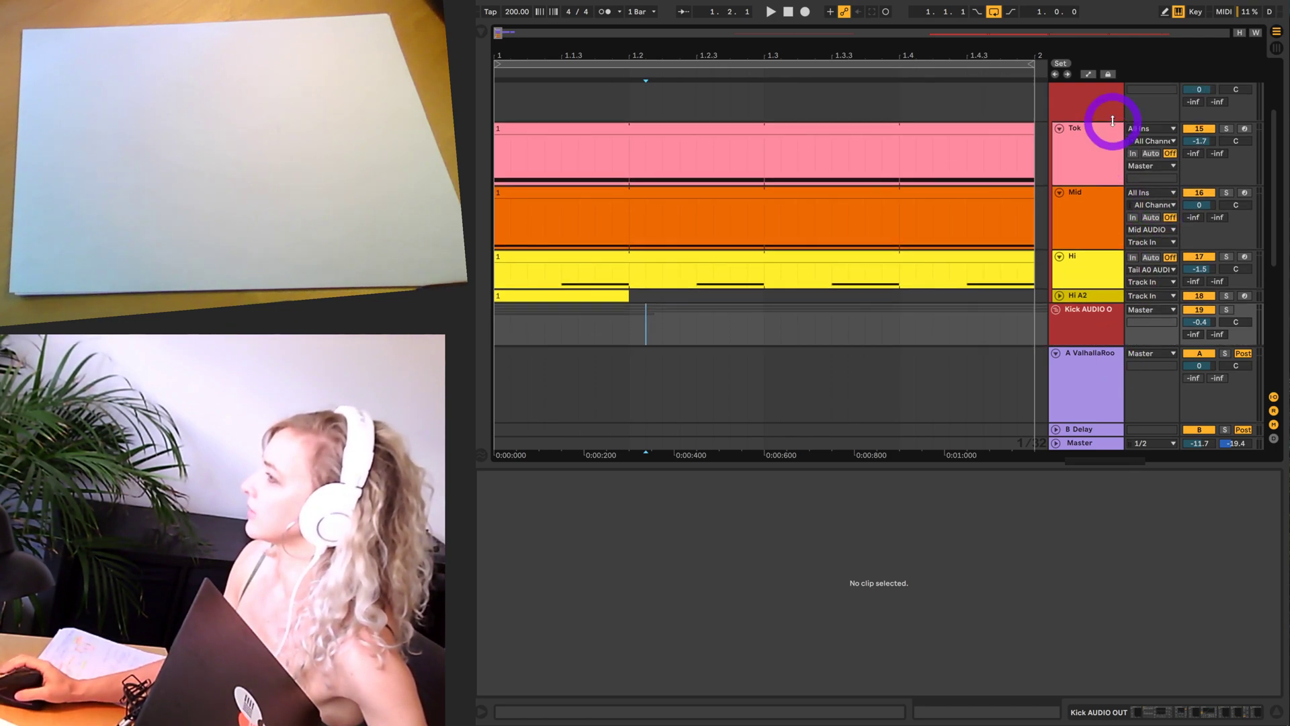
scroll(1111, 120, "down", 1)
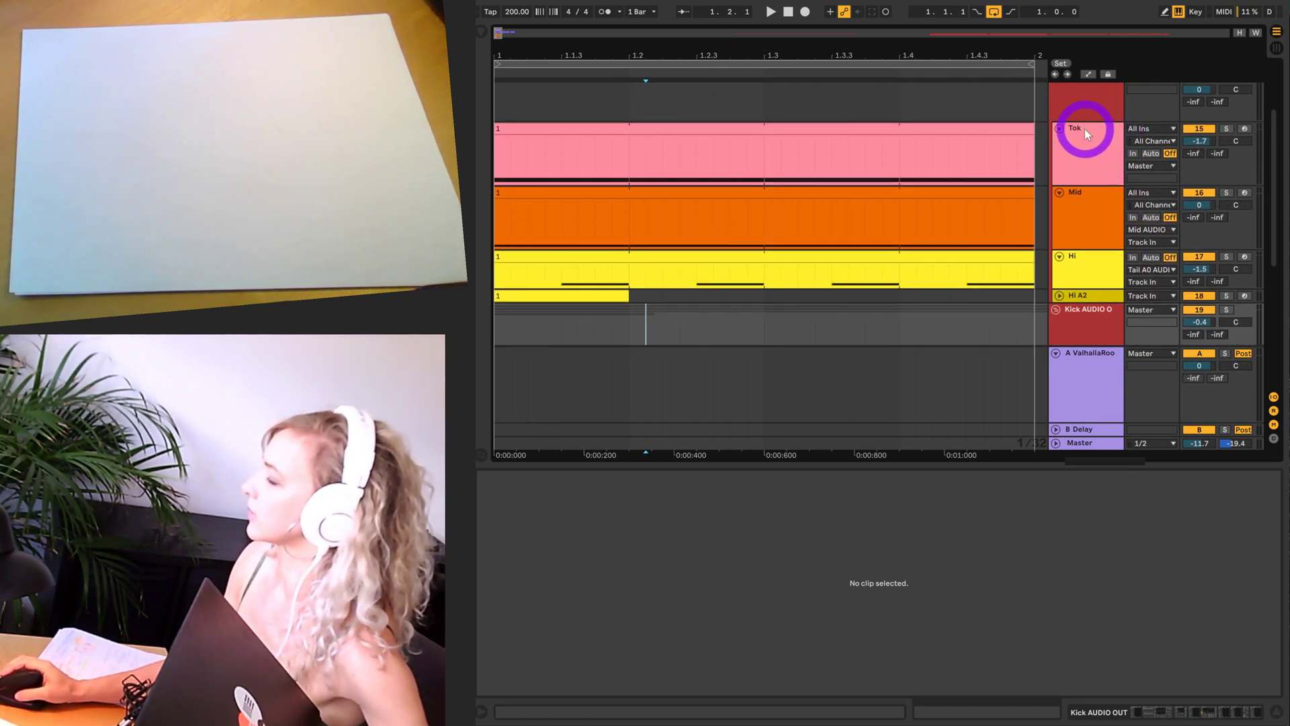
left_click(1084, 129)
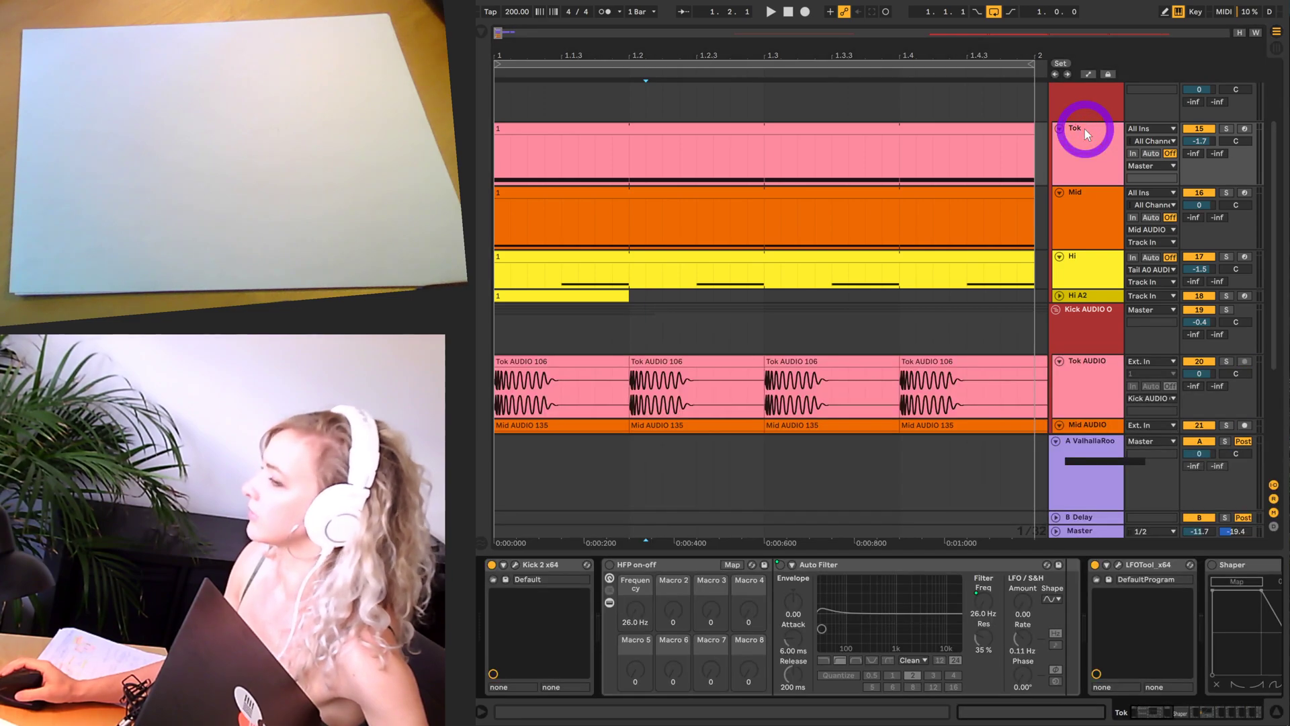
left_click(516, 566)
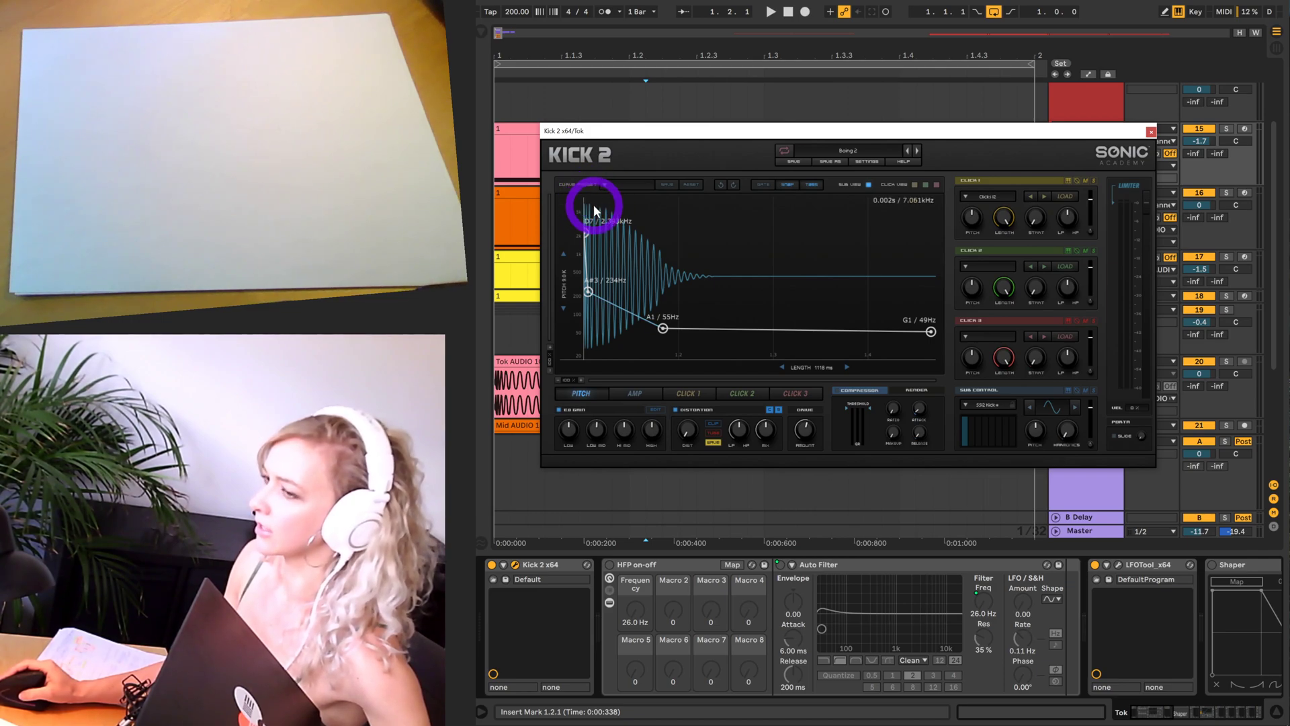
mouse_move(602, 247)
left_mouse_down()
mouse_move(648, 274)
mouse_move(680, 267)
mouse_move(616, 287)
left_mouse_up()
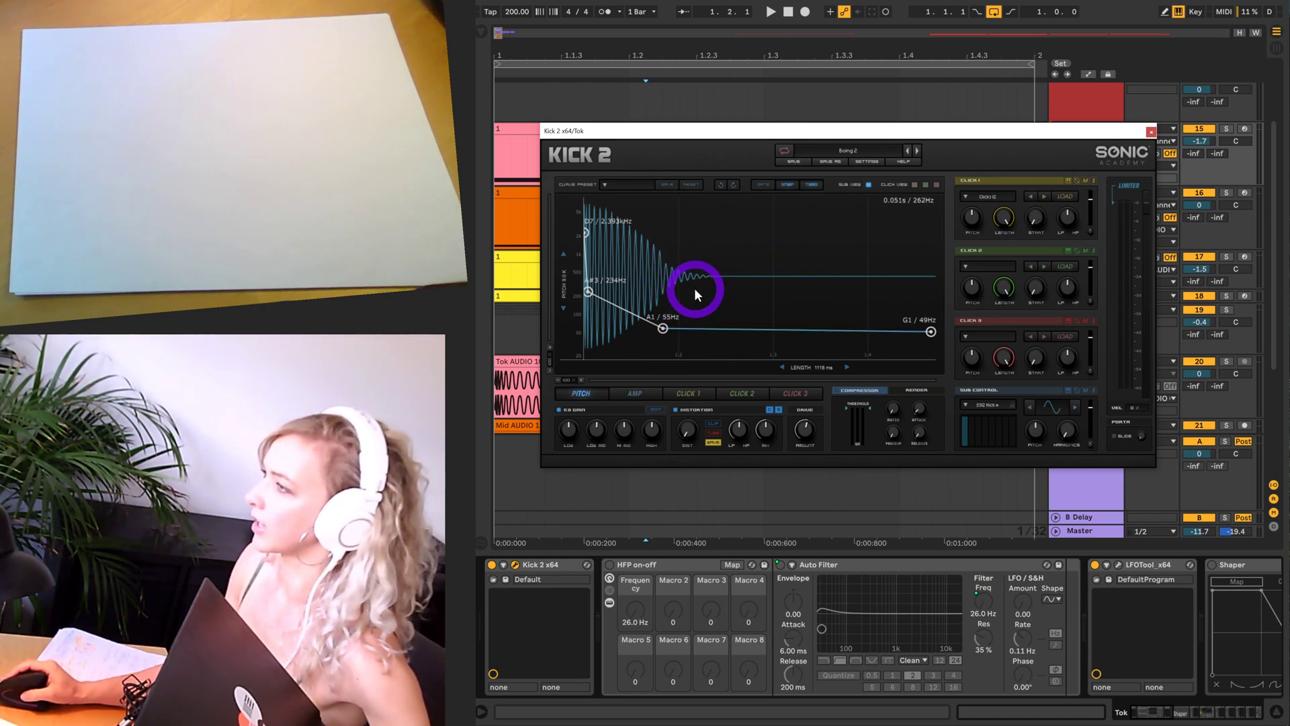
left_click(1152, 132)
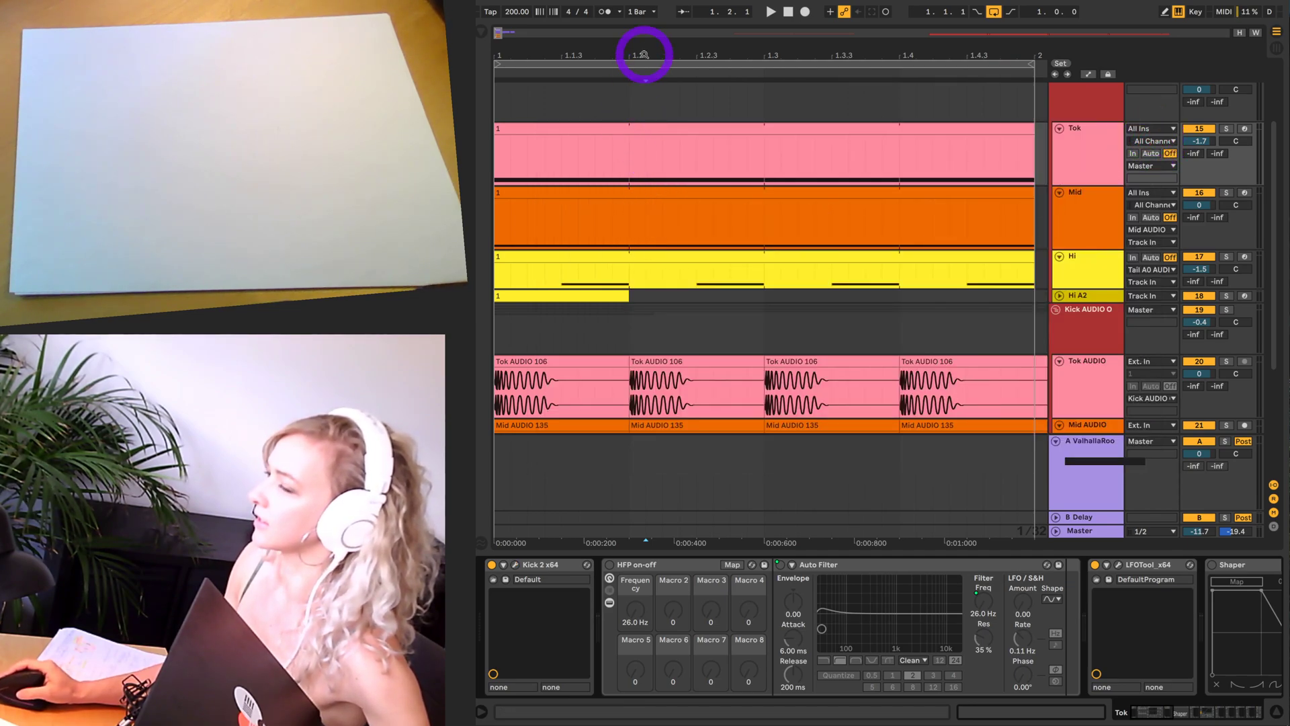
- Zoom the timeline onto bar 1 and select the first Tok AUDIO 106 clip to show its devices
left_click_drag(644, 54, 645, 52)
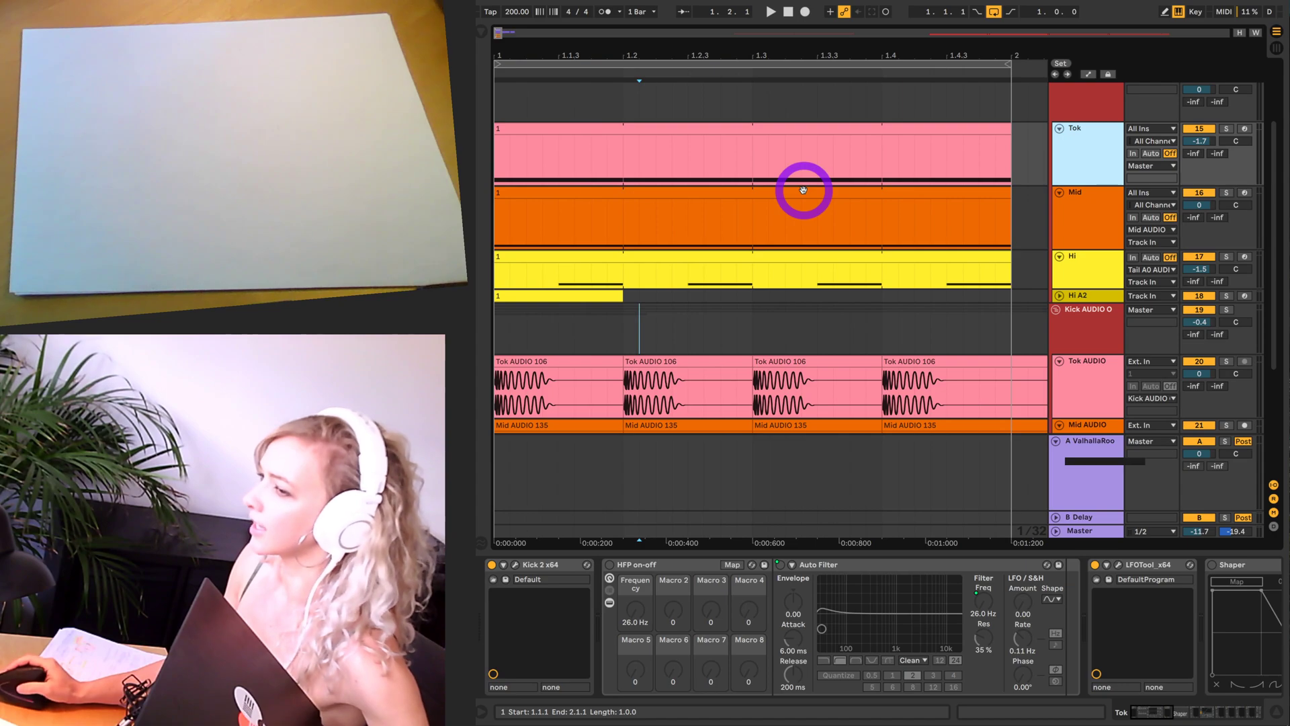
left_click(580, 361)
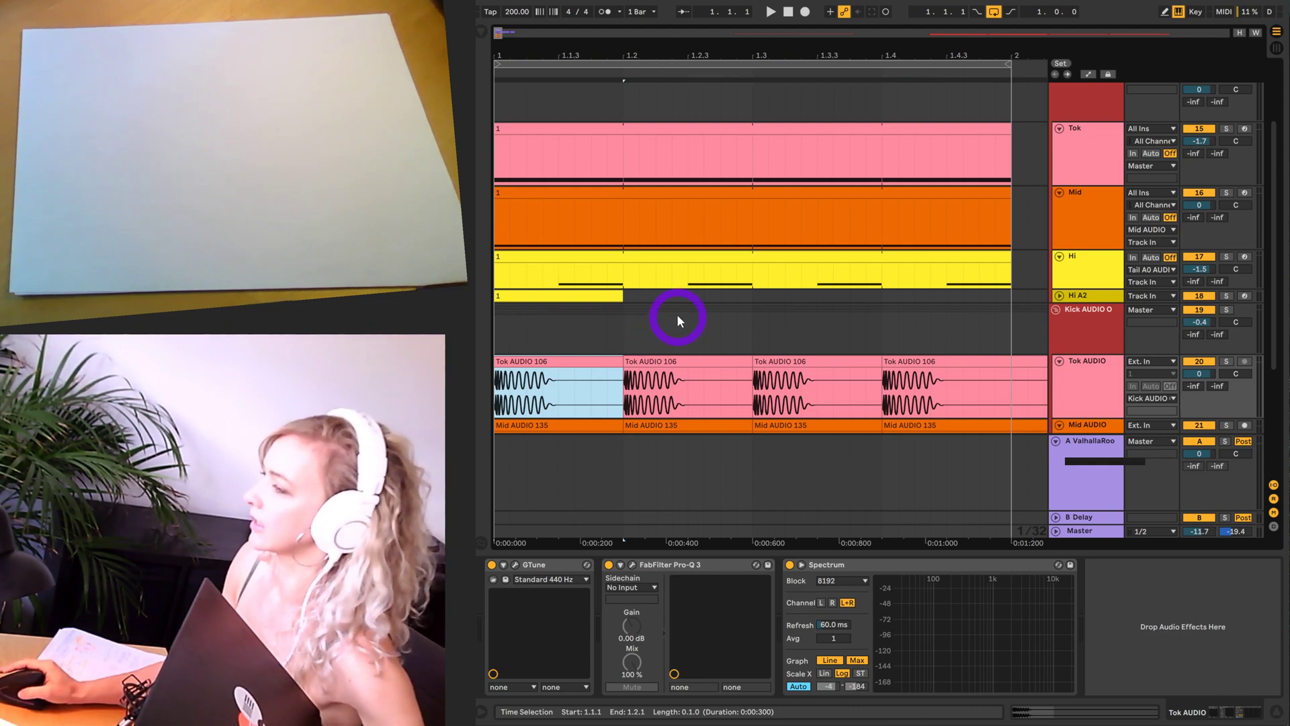
scroll(679, 309, "down", 1)
scroll(681, 308, "down", 1)
scroll(681, 308, "up", 2)
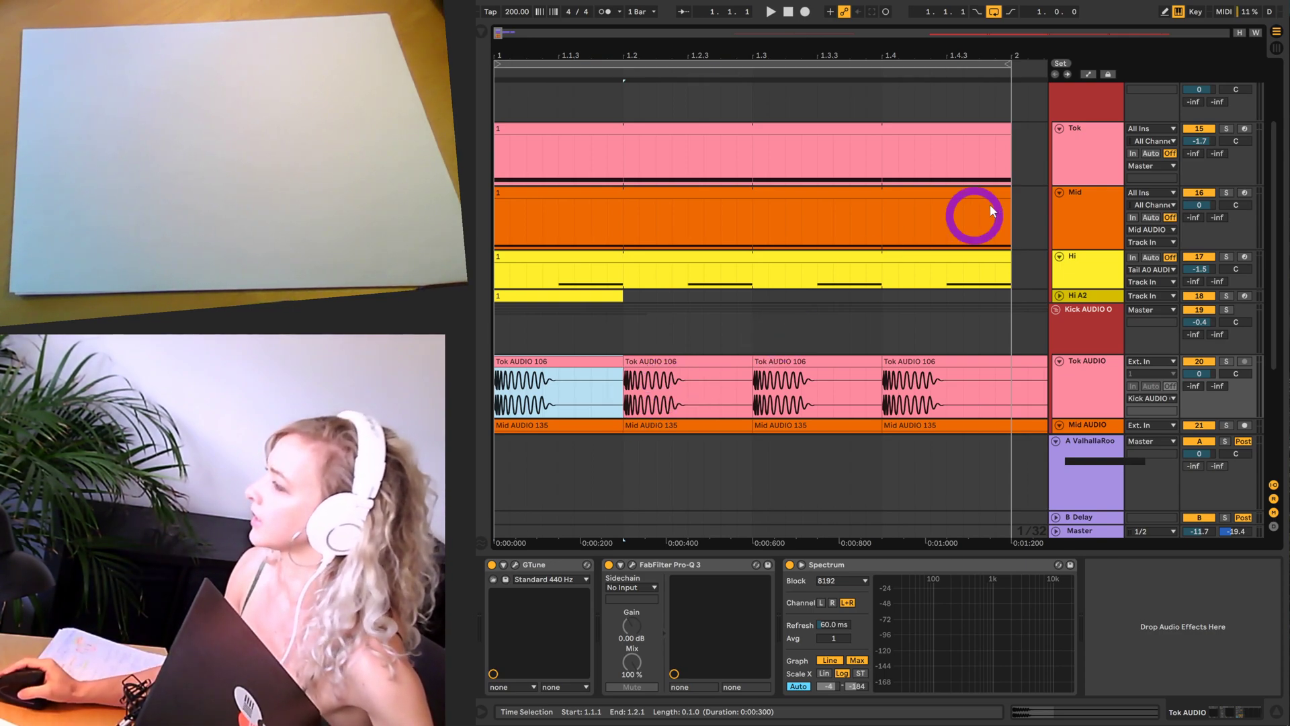
- Select the Mid track, open its Serum editor and sweep oscillator A's wavetable position
left_click(1115, 188)
left_click(523, 588)
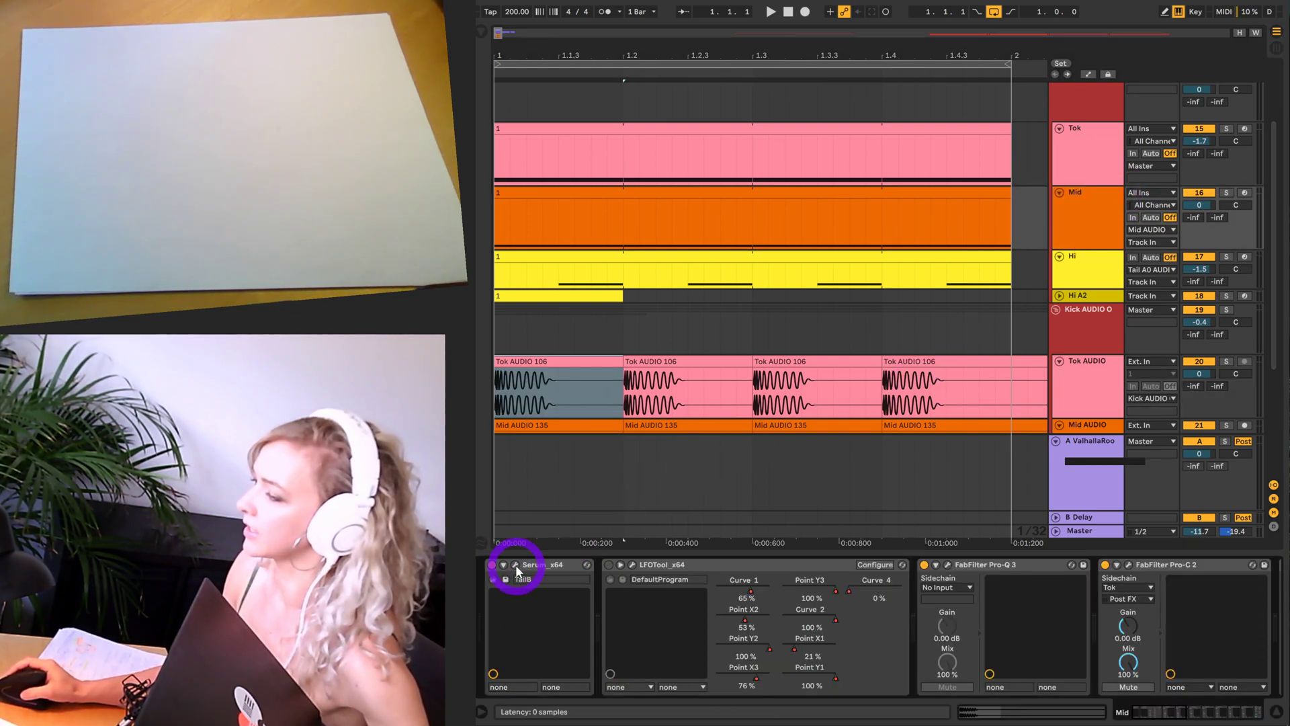
left_click(860, 311)
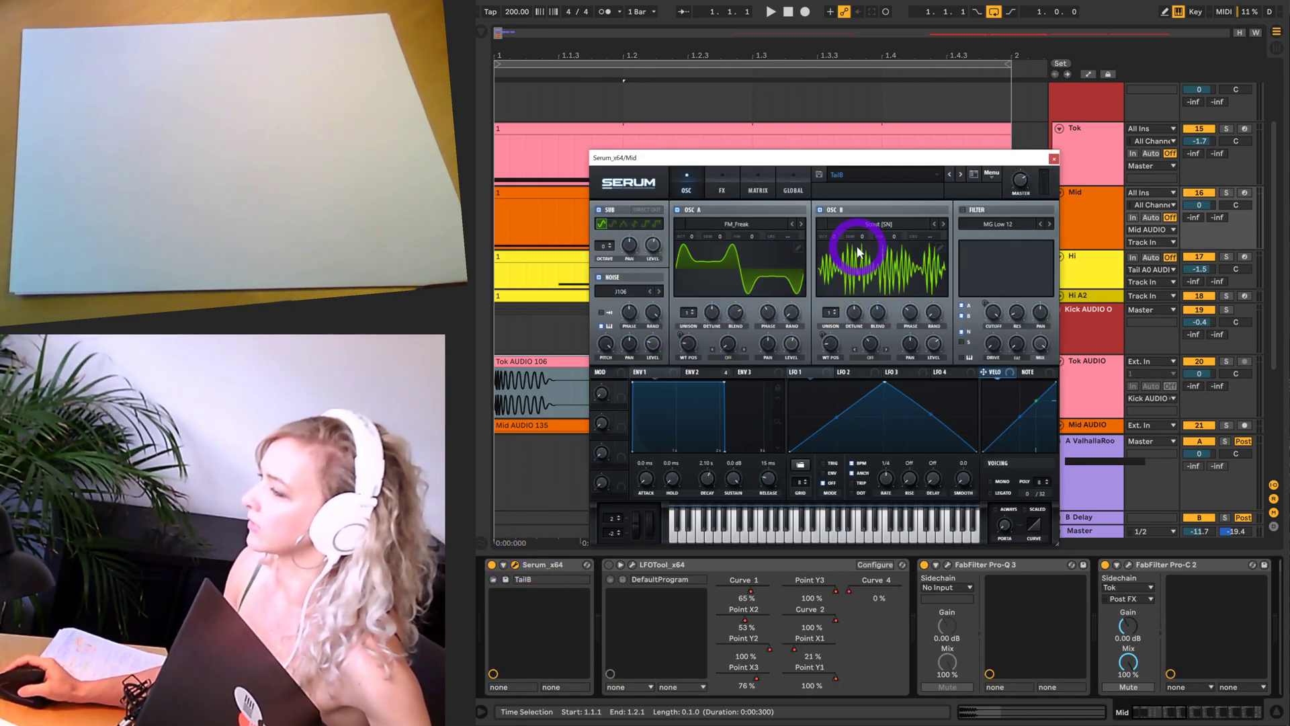
left_click(766, 272)
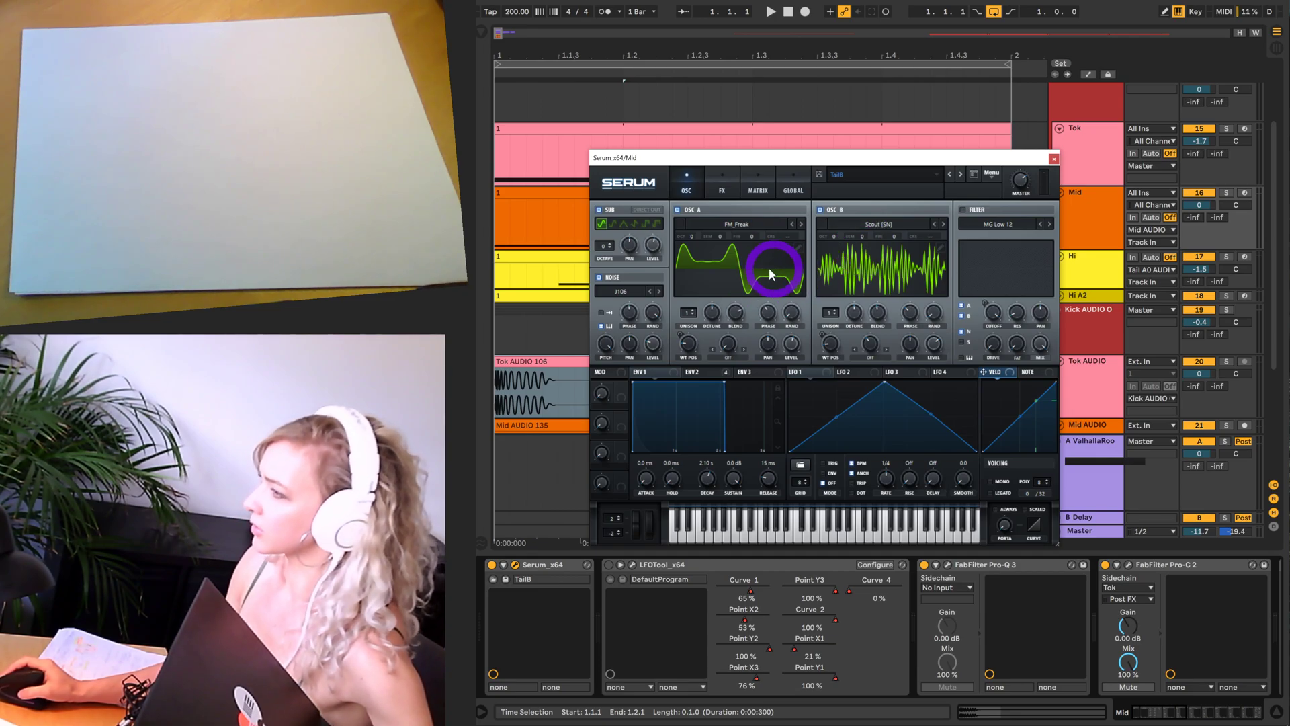
left_click(696, 264)
left_click_drag(734, 273, 745, 280)
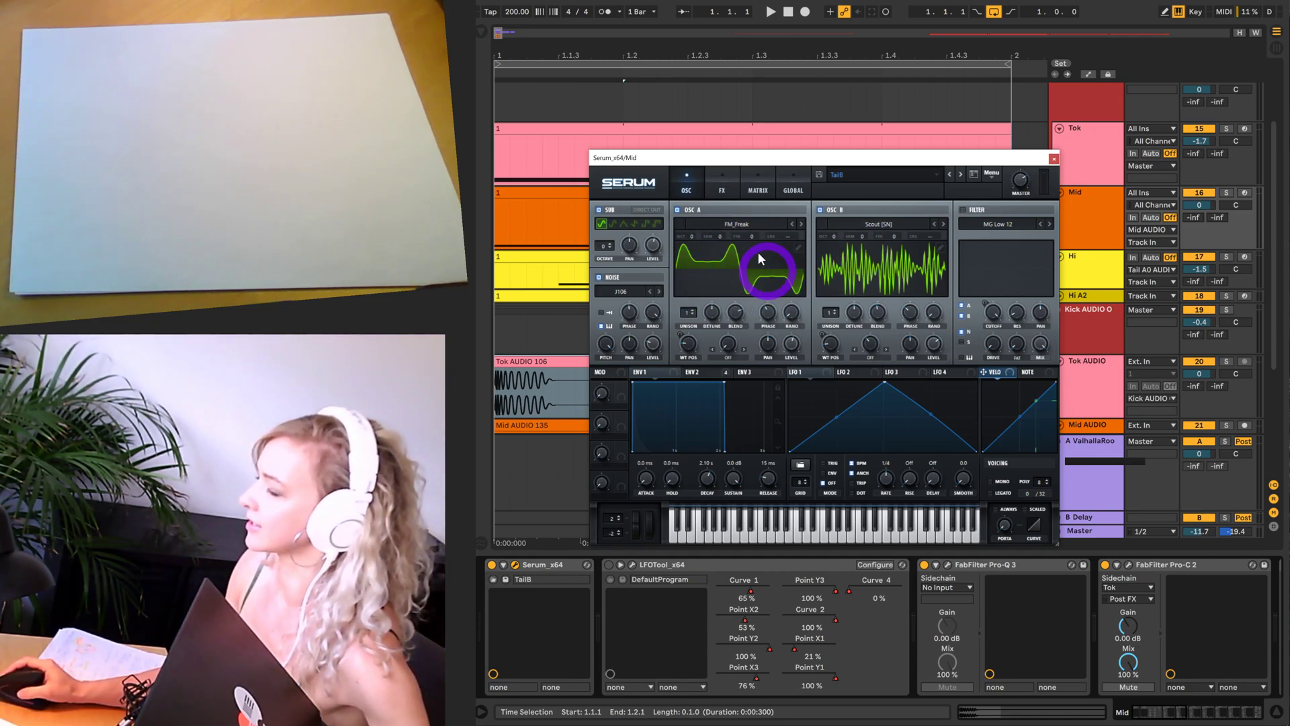
mouse_move(751, 250)
left_mouse_down()
mouse_move(917, 308)
mouse_move(904, 260)
mouse_move(910, 280)
left_mouse_up()
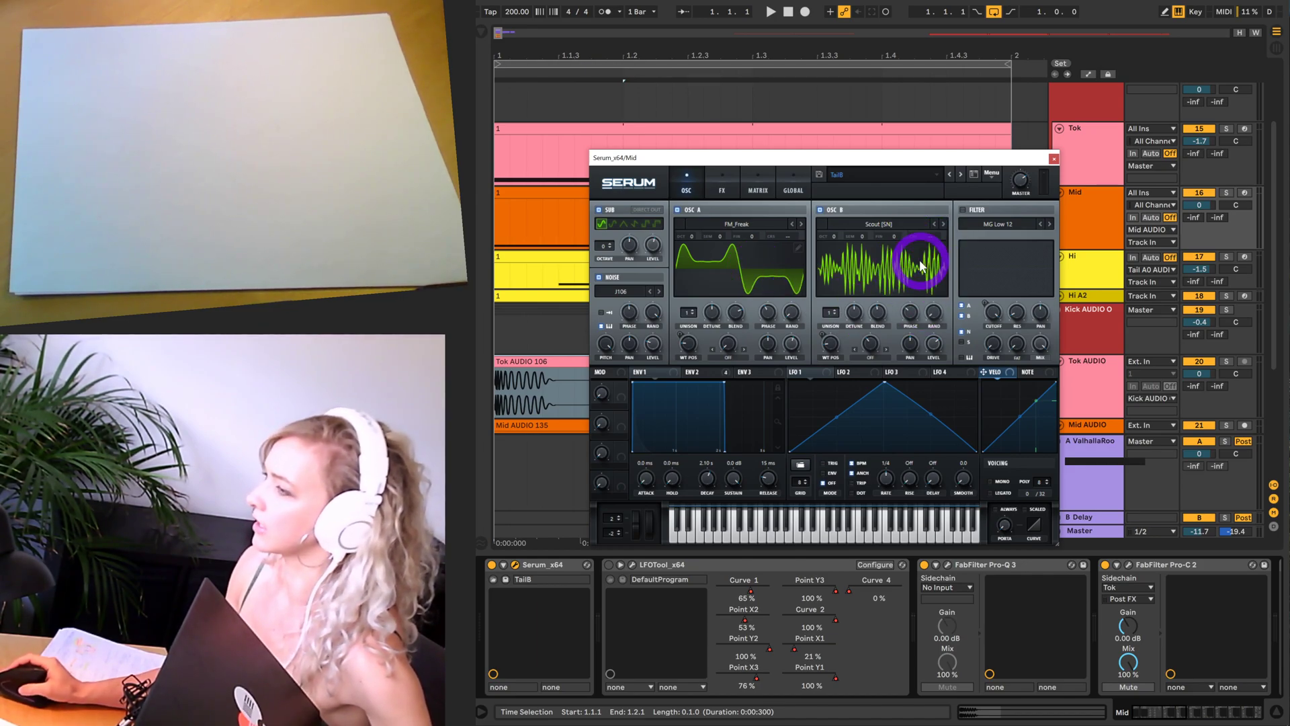
- Switch oscillators A and B to 3D wavetable view and back, then close Serum
left_click(755, 269)
left_click(848, 262)
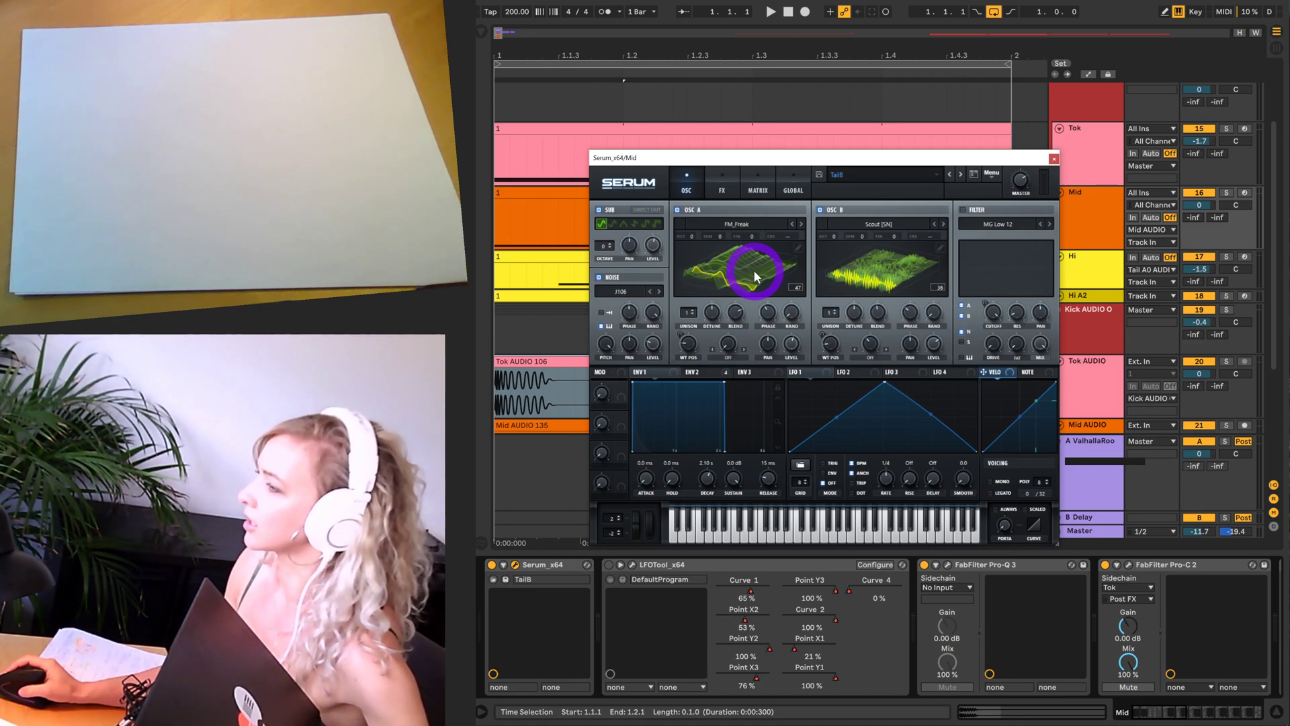
left_click(752, 268)
left_click(837, 268)
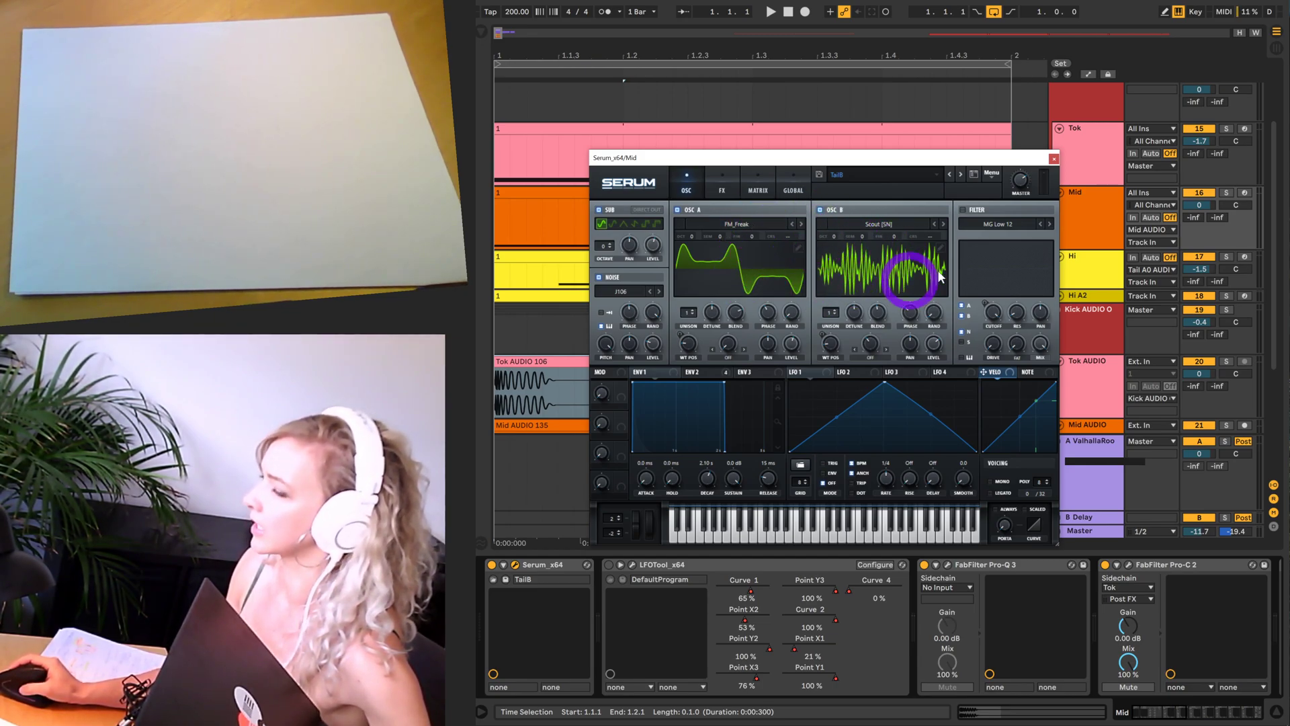
left_click(1053, 159)
- Select the Hi track and open its Serum editor holding the Tail-Psy preset
scroll(1003, 172, "down", 5)
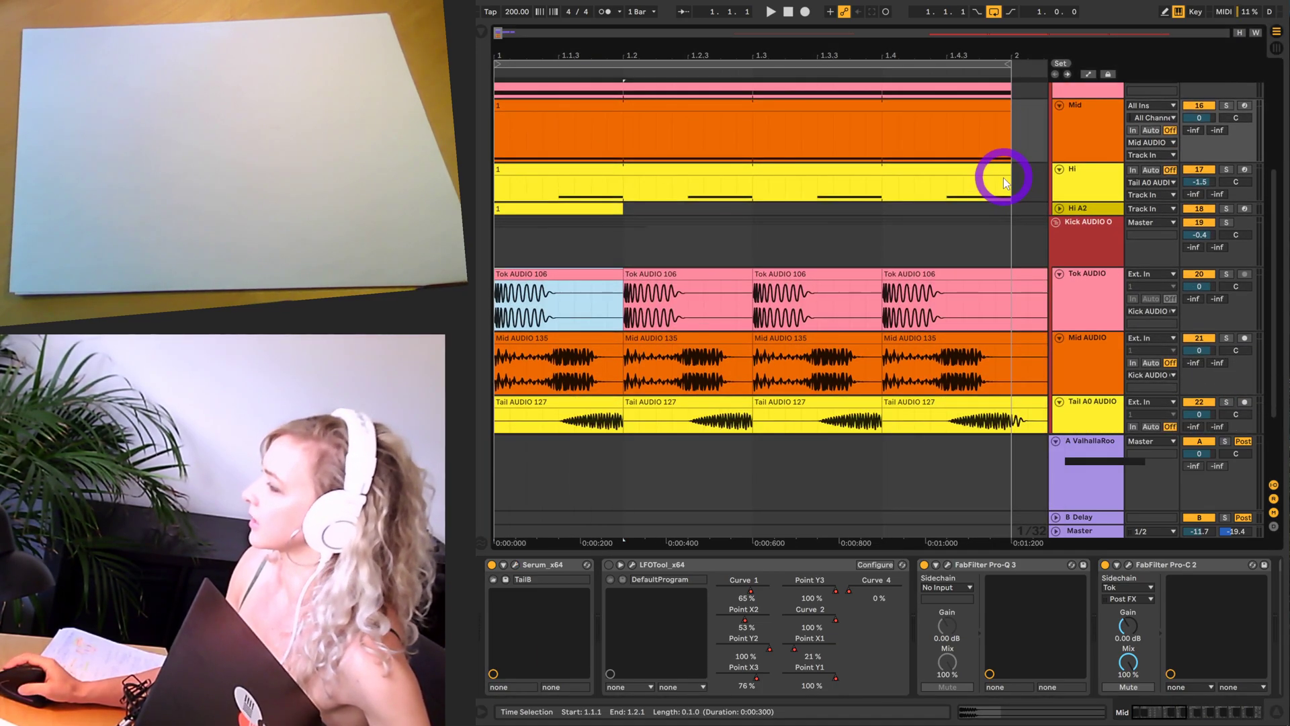
scroll(1071, 194, "up", 2)
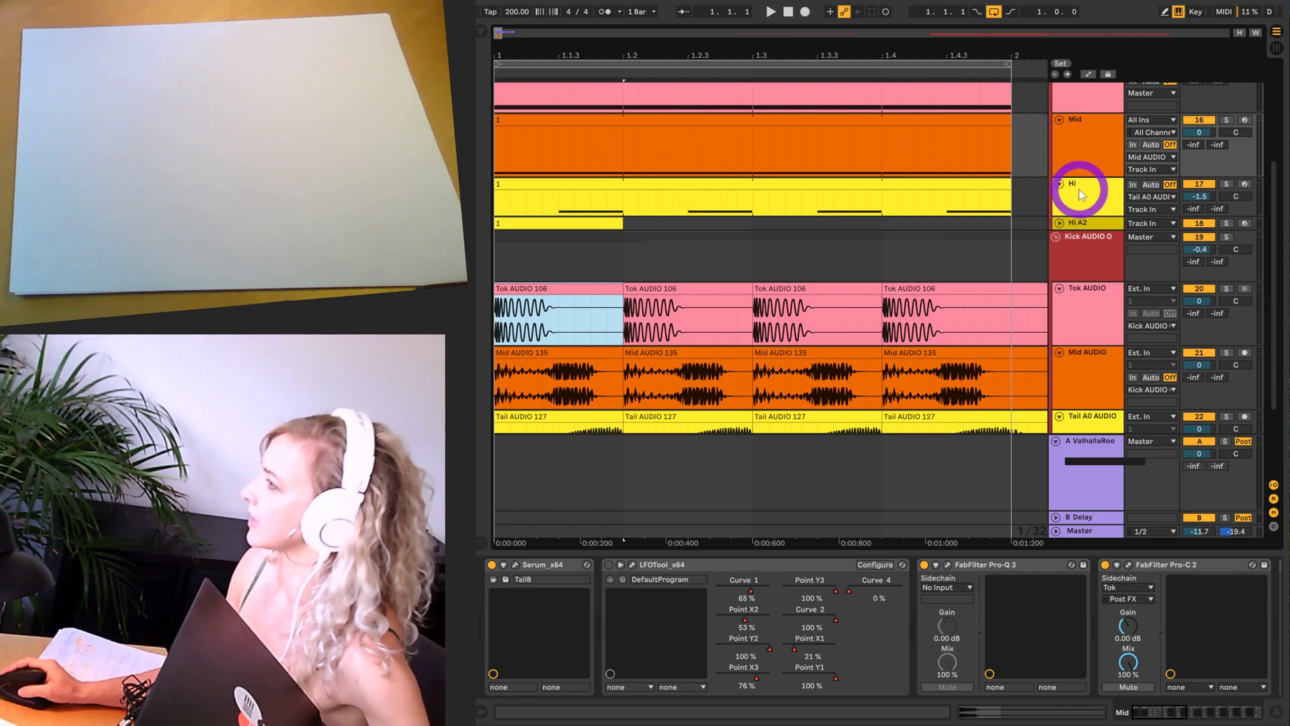
left_click(1080, 191)
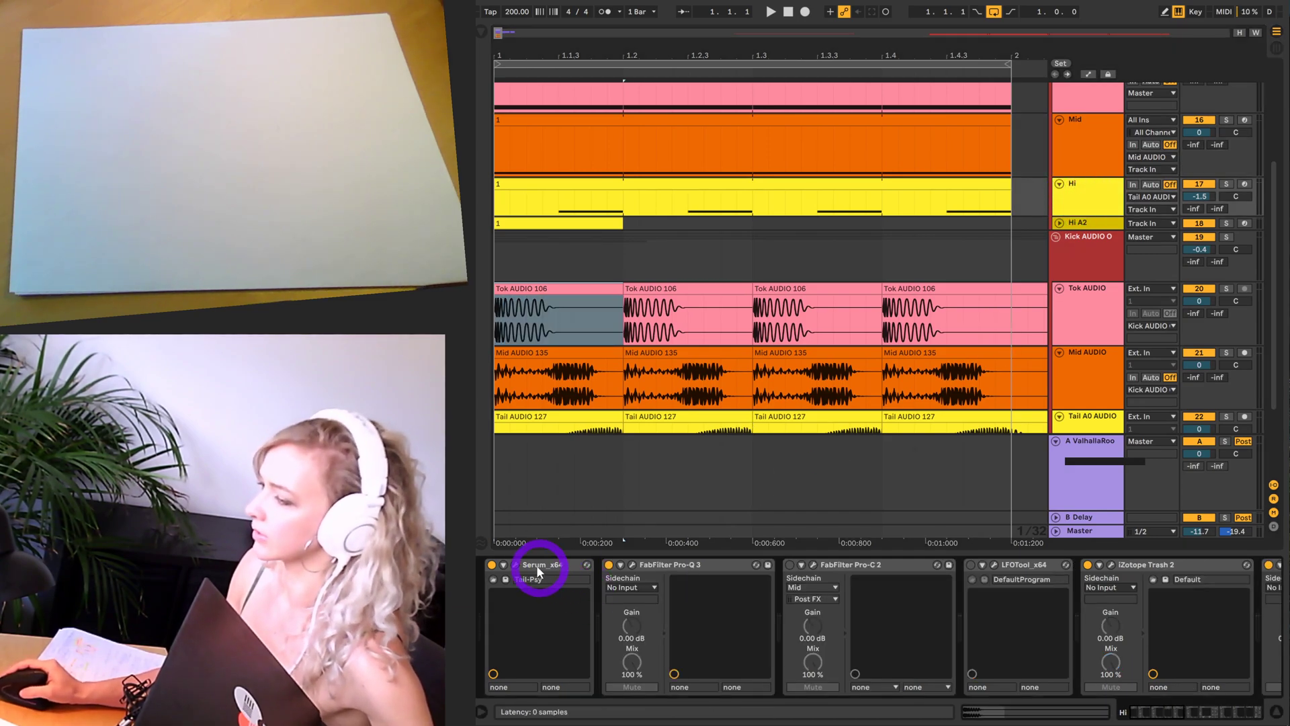
left_click(515, 565)
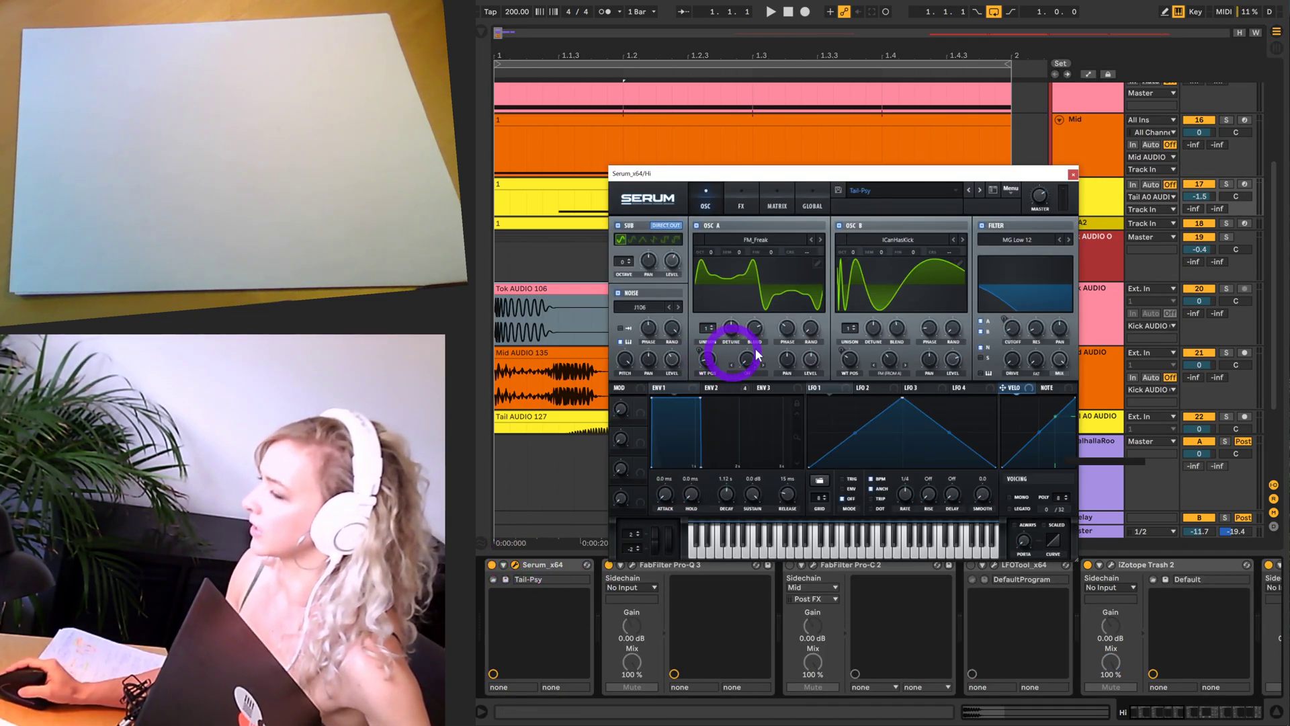
- Toggle the Tail-Psy oscillators A and B into 3D view and back, then close Serum
left_click(791, 289)
left_click(901, 280)
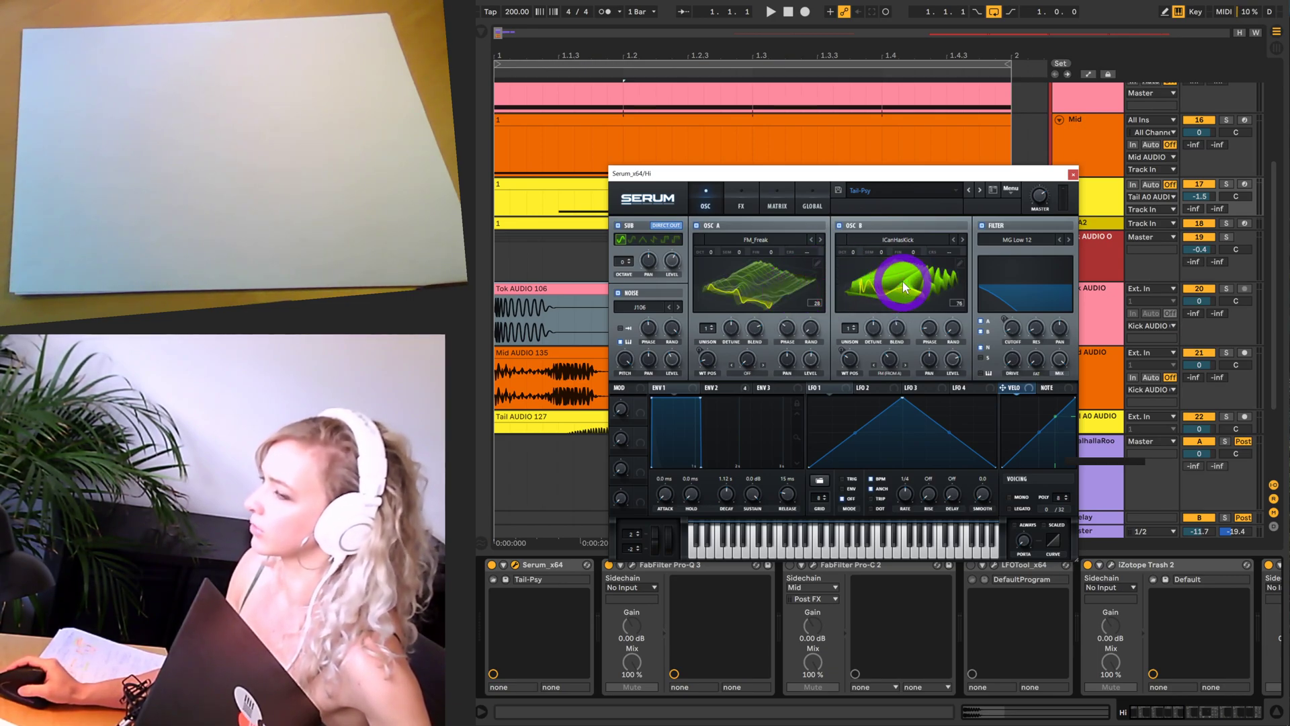
left_click(901, 288)
left_click(772, 275)
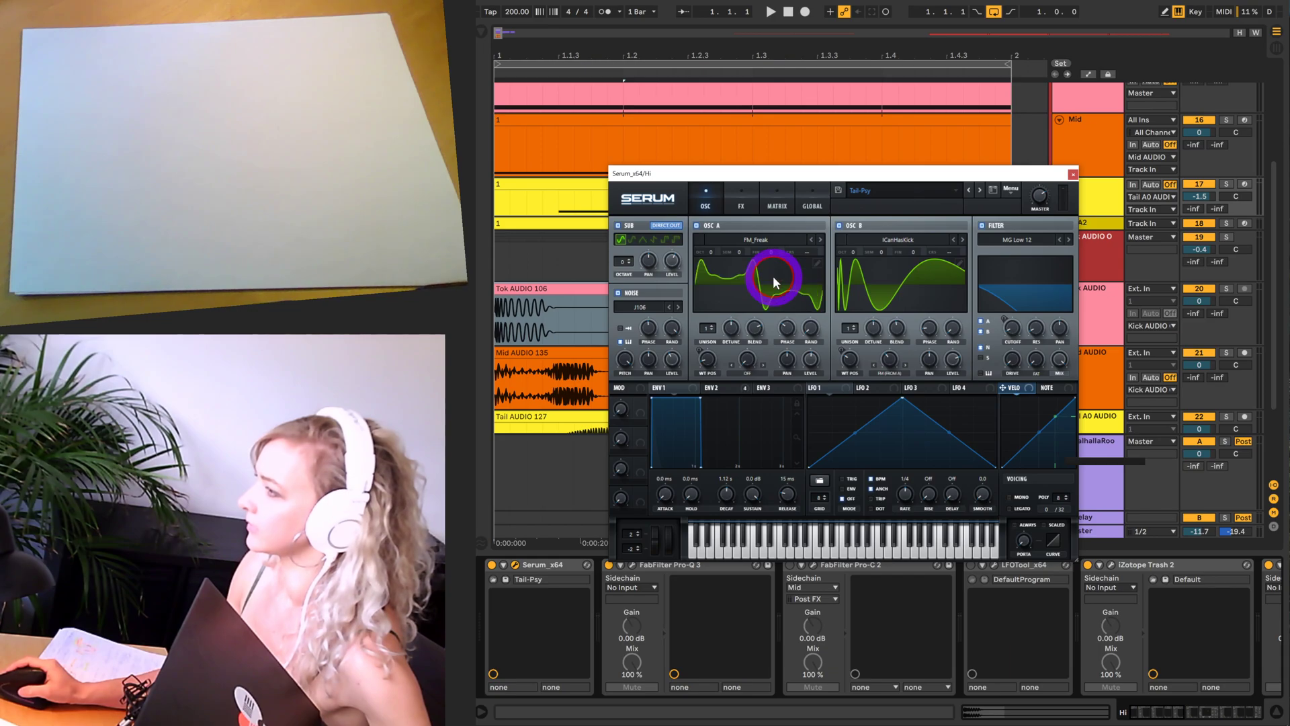
left_click(1073, 176)
scroll(853, 226, "up", 3)
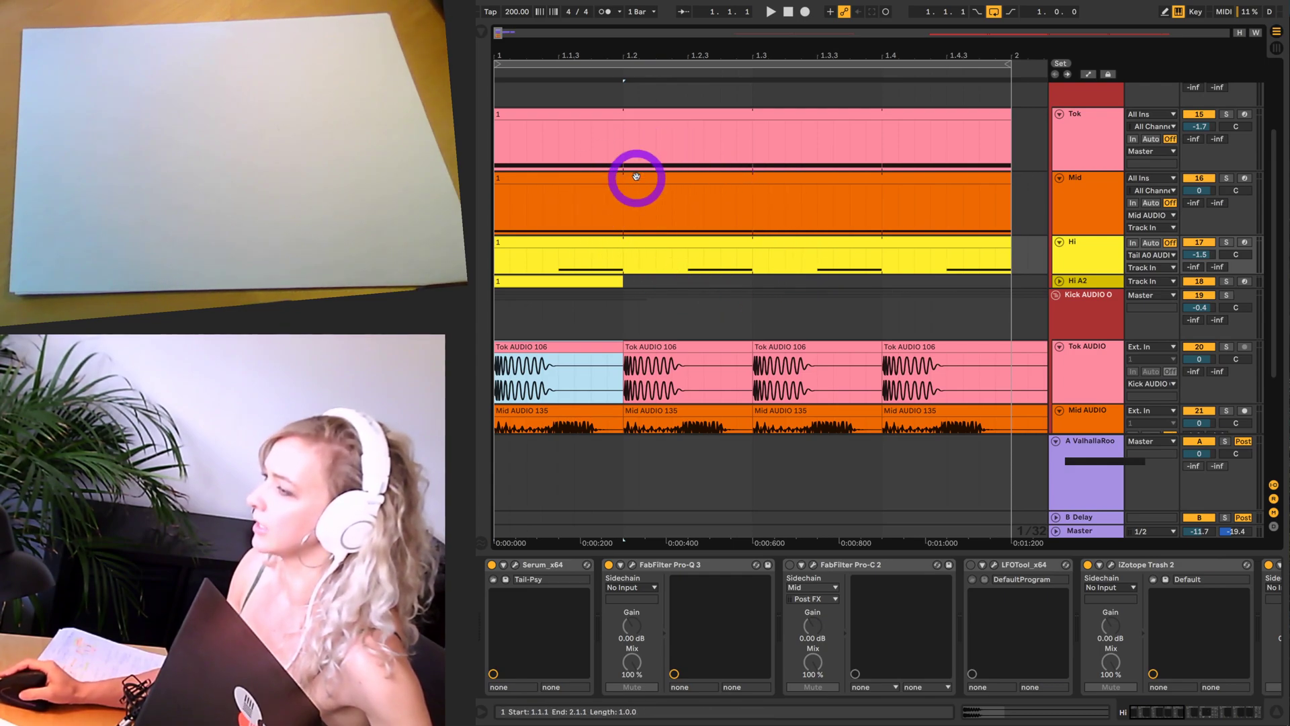
scroll(637, 176, "down", 5)
scroll(637, 180, "down", 1)
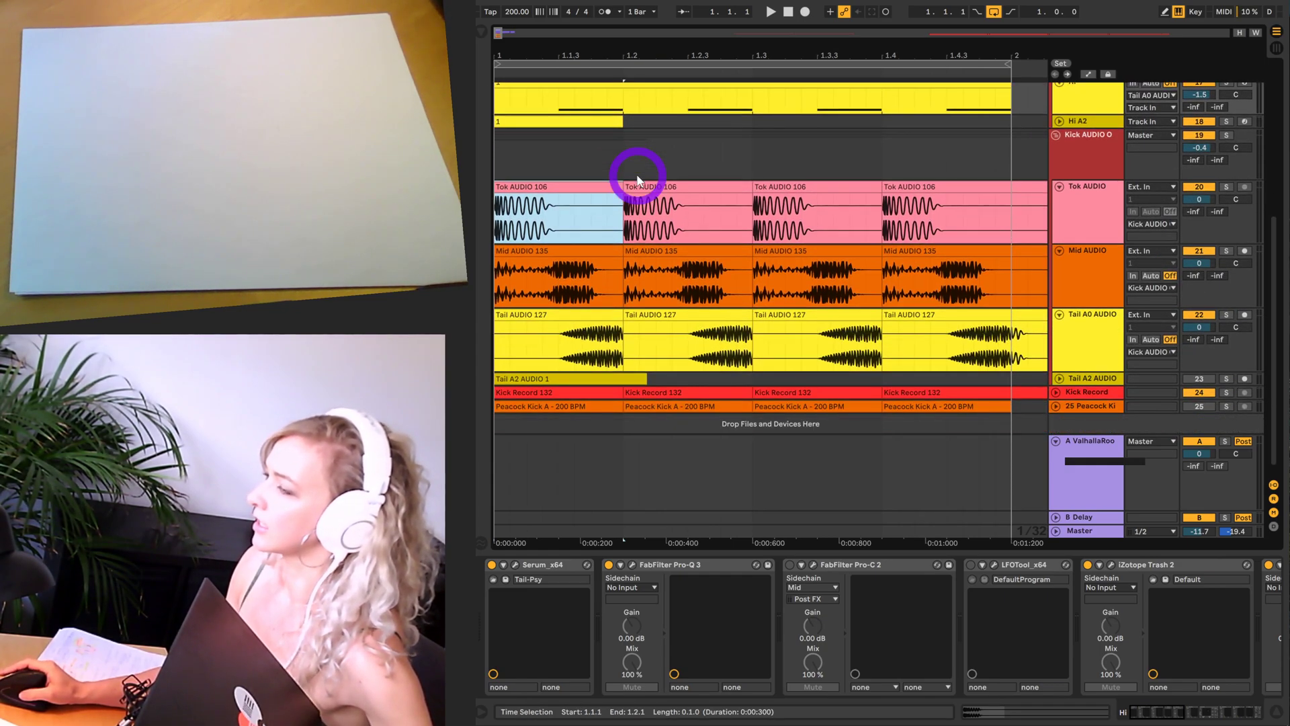
scroll(642, 183, "down", 1)
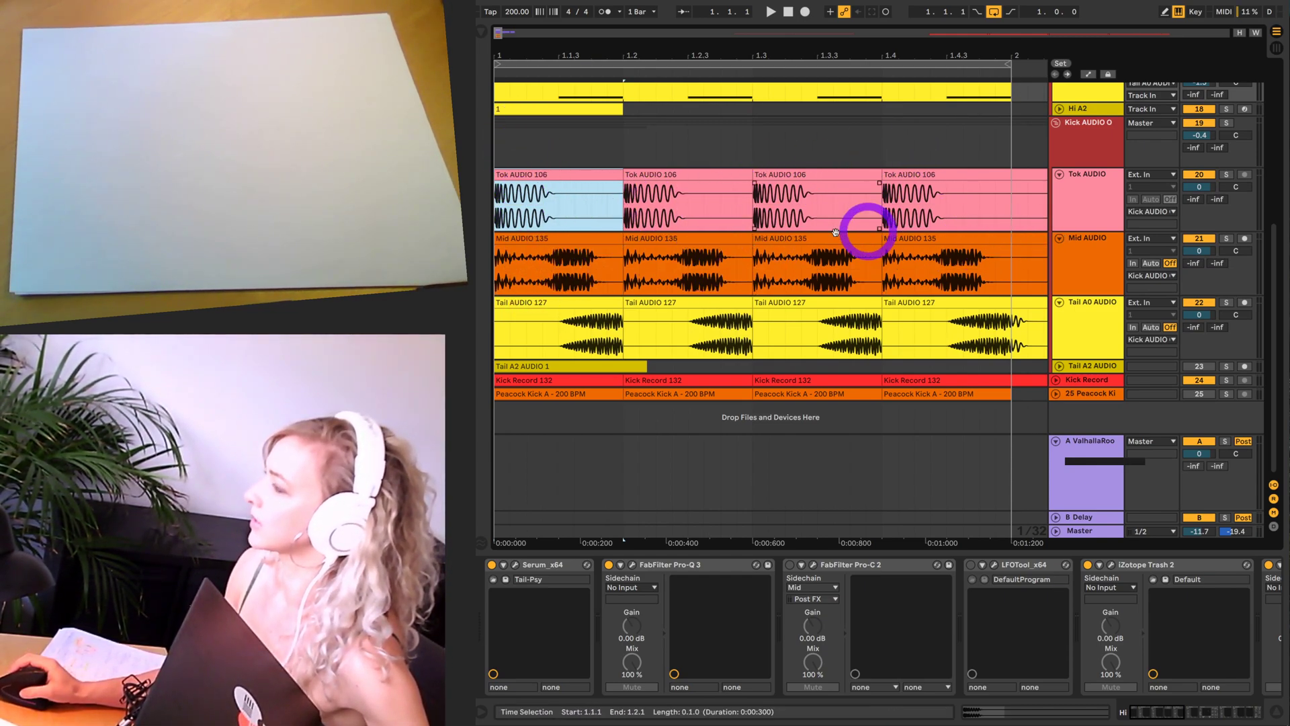
scroll(950, 236, "up", 10)
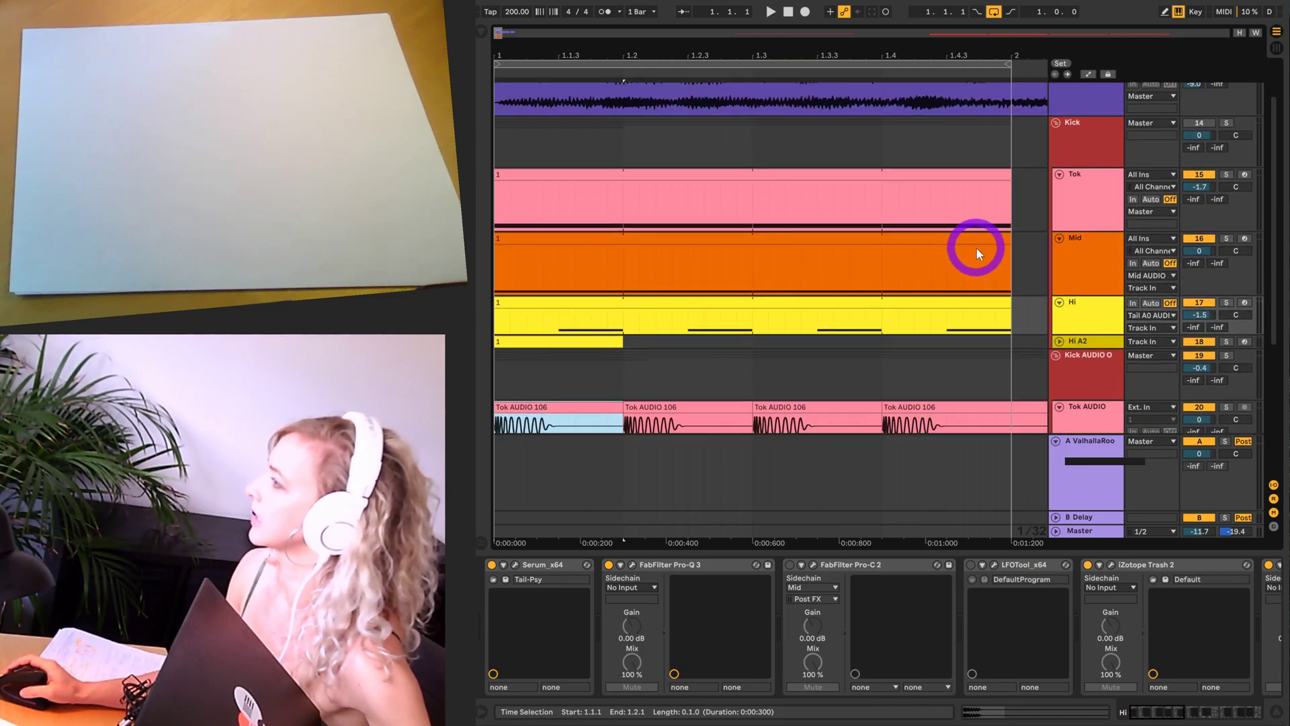
left_click(1150, 212)
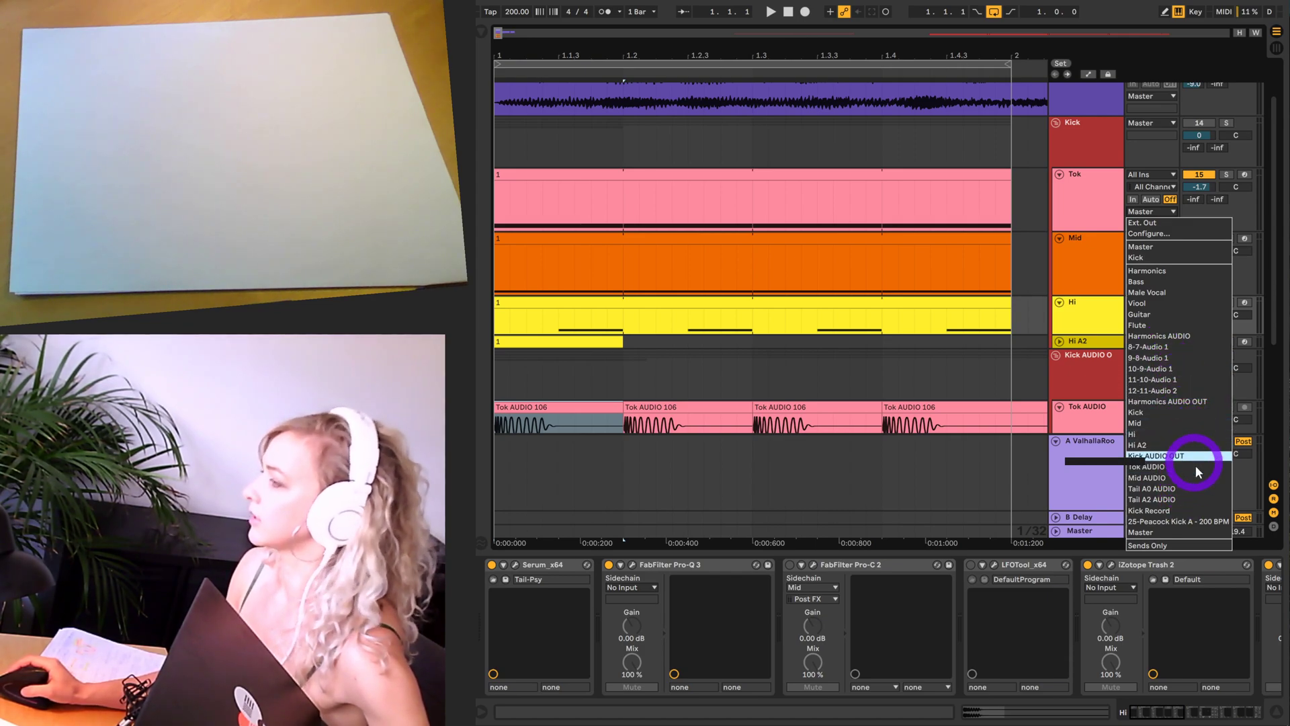
left_click(1114, 182)
left_click(1154, 124)
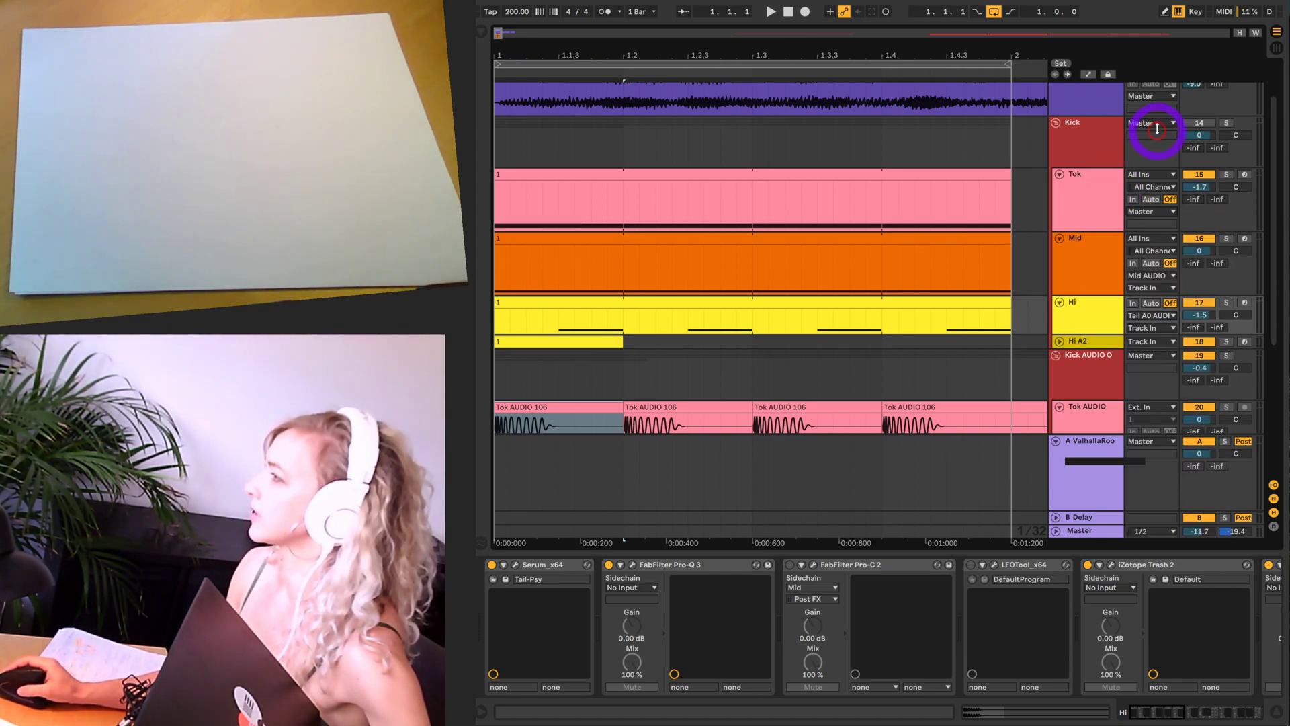
left_click(1159, 124)
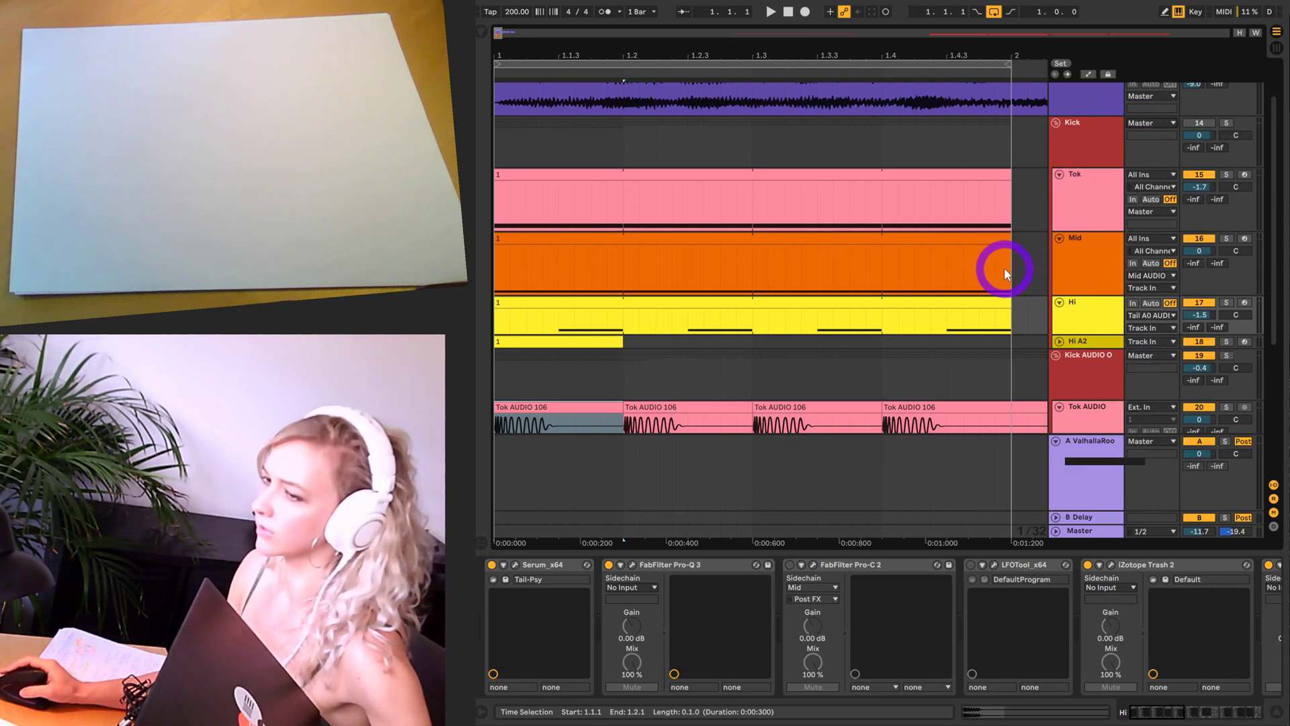
scroll(1003, 268, "down", 2)
scroll(1003, 269, "down", 4)
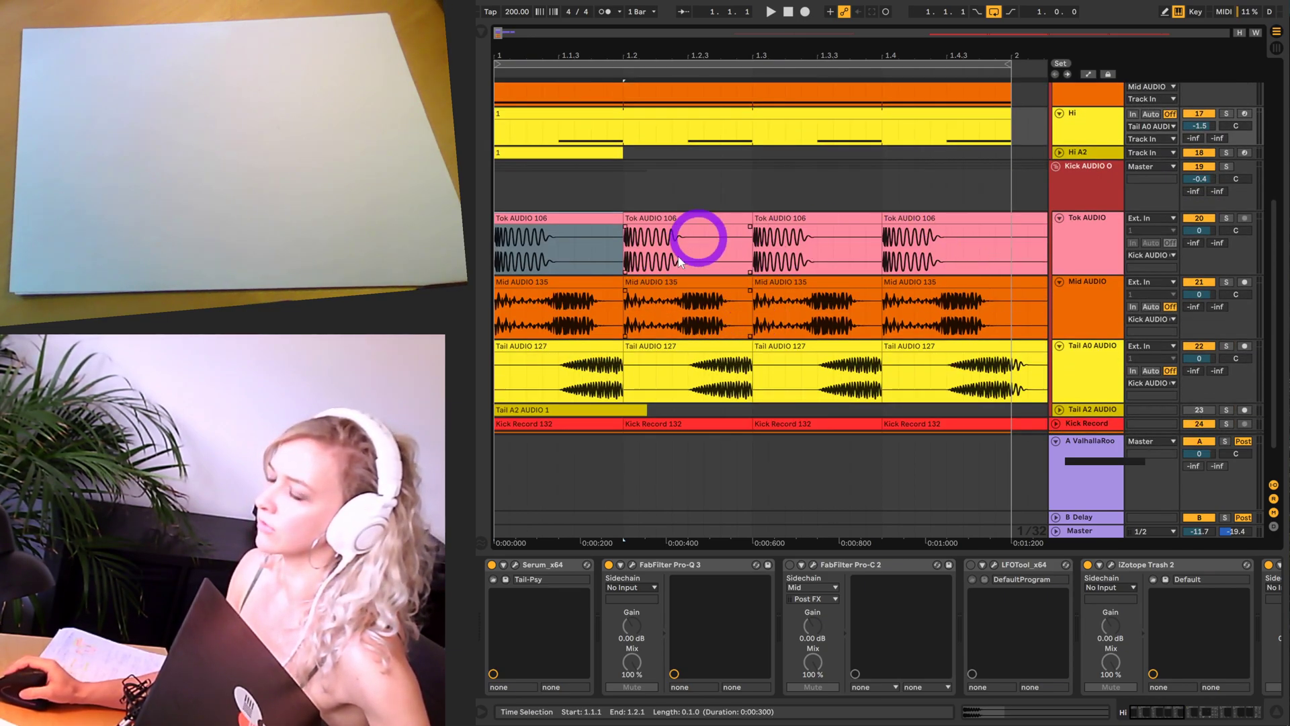
left_click(825, 317)
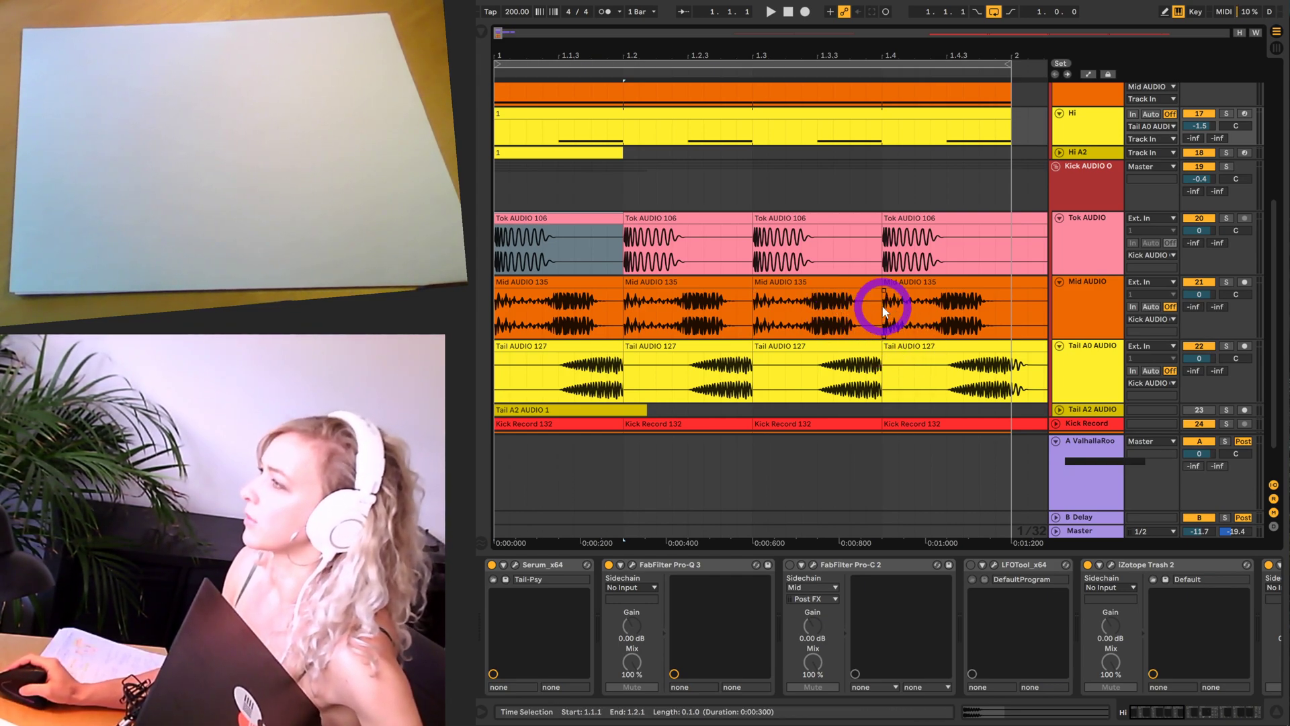
left_click(934, 62)
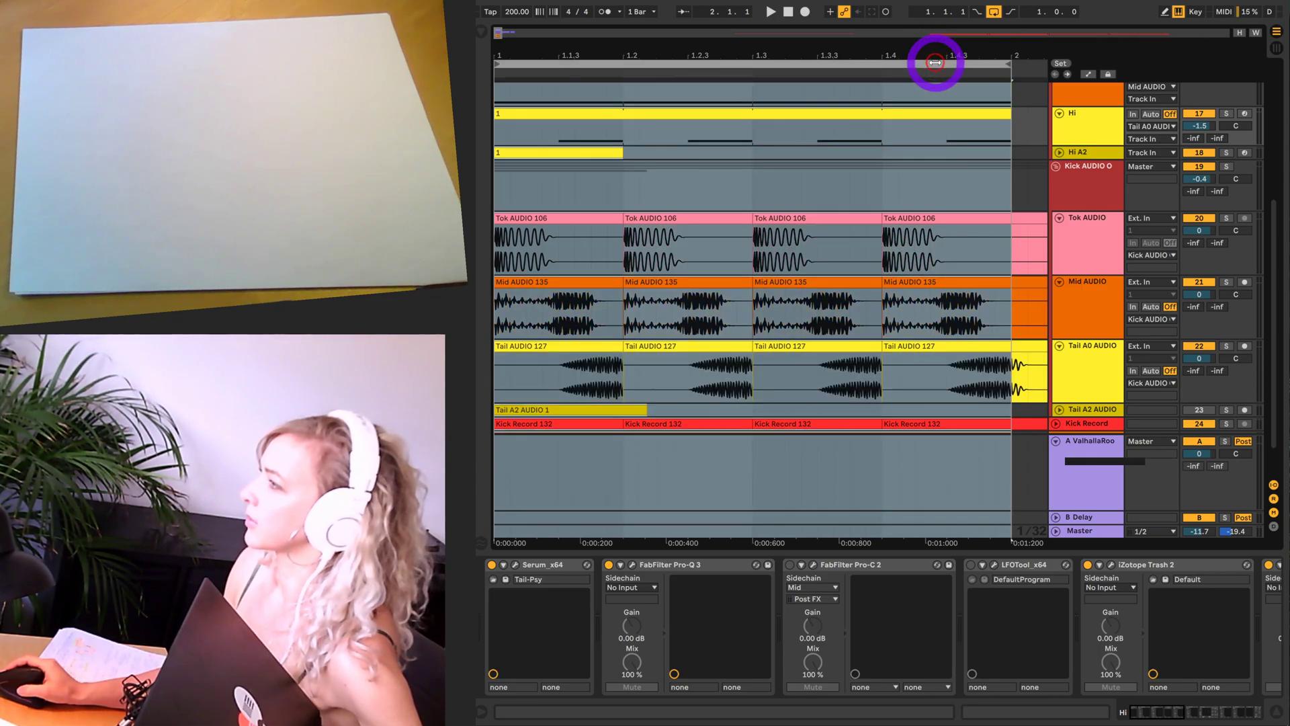
right_click(936, 64)
left_click(960, 47)
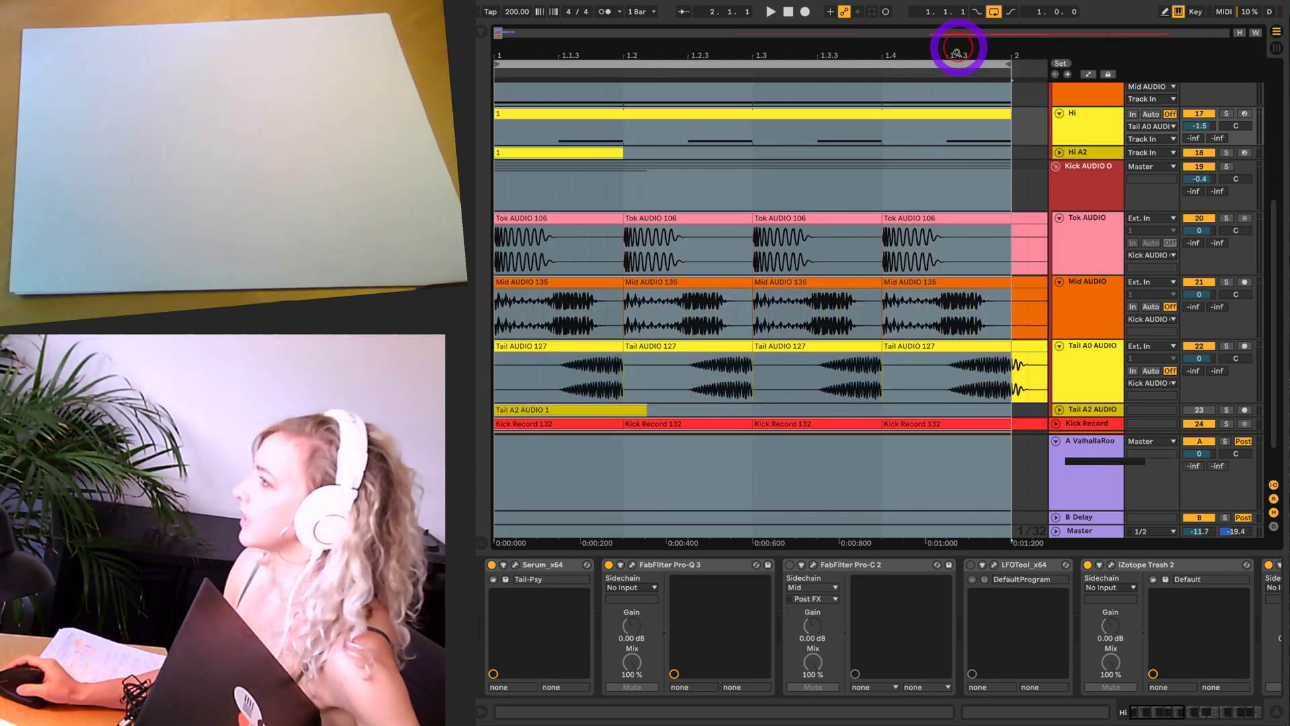
left_click(1027, 128)
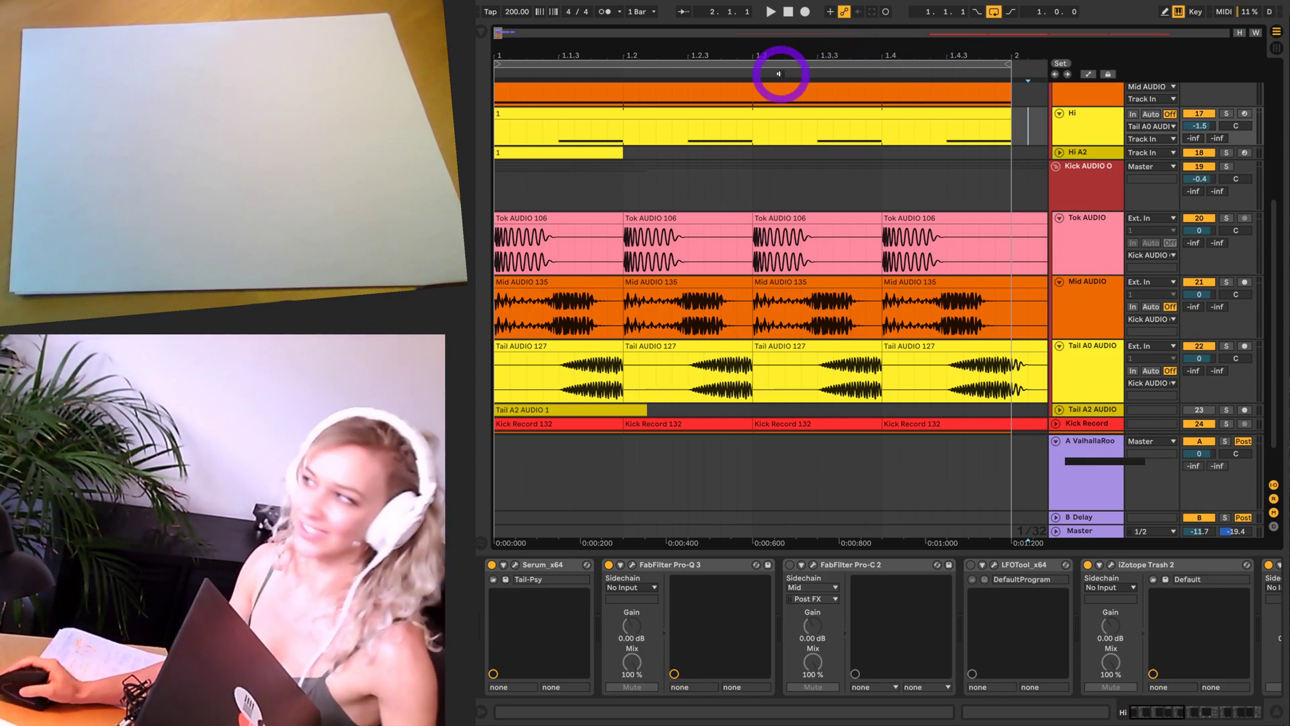
key("space")
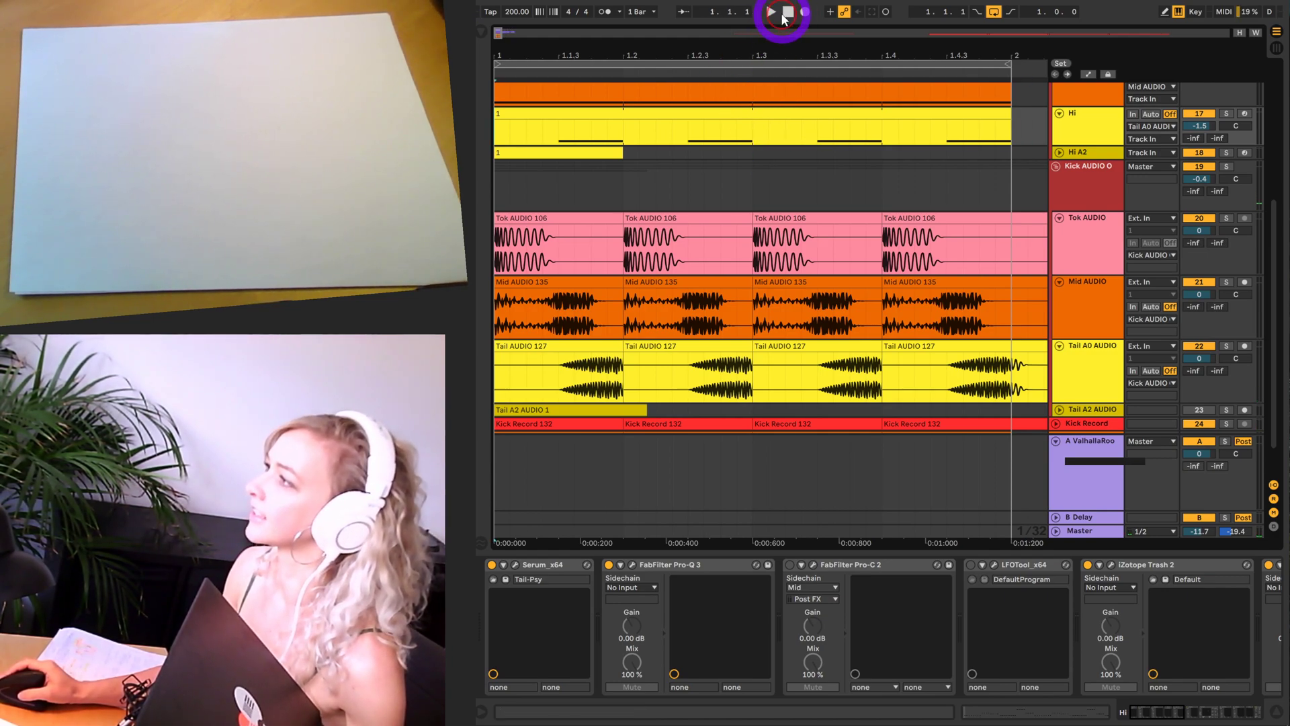
key("space")
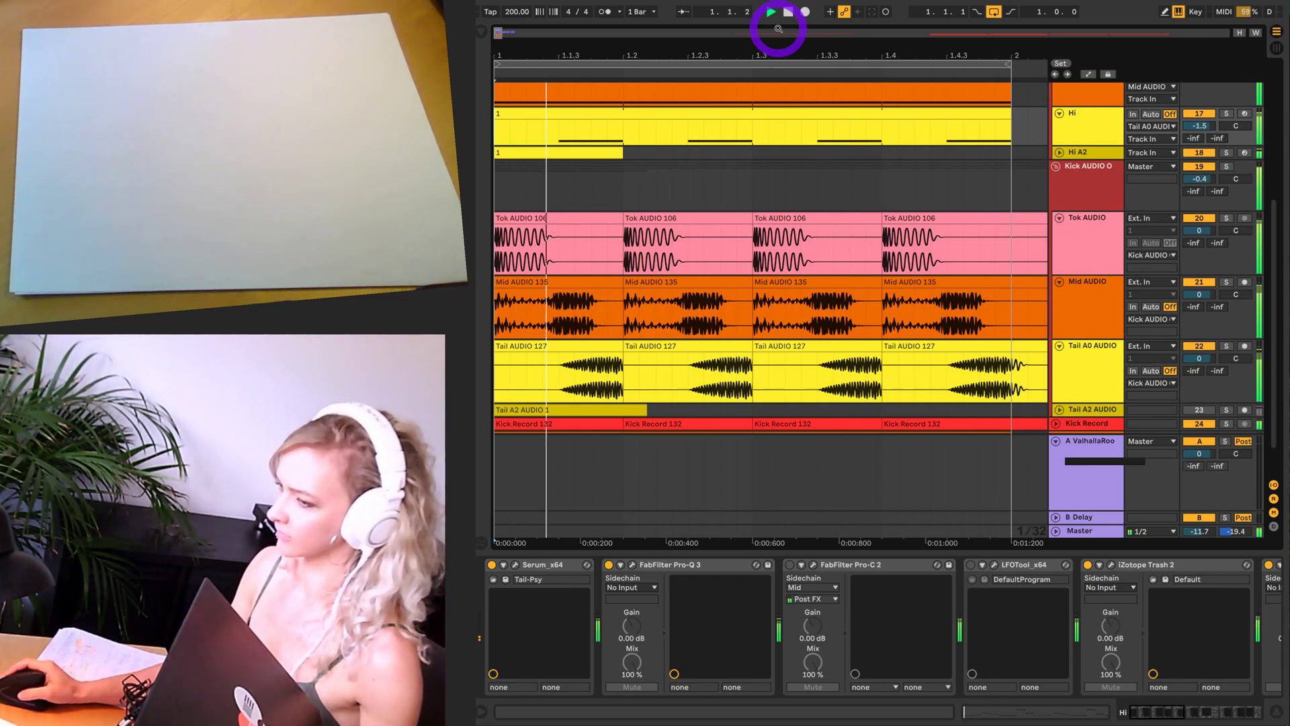
key("space")
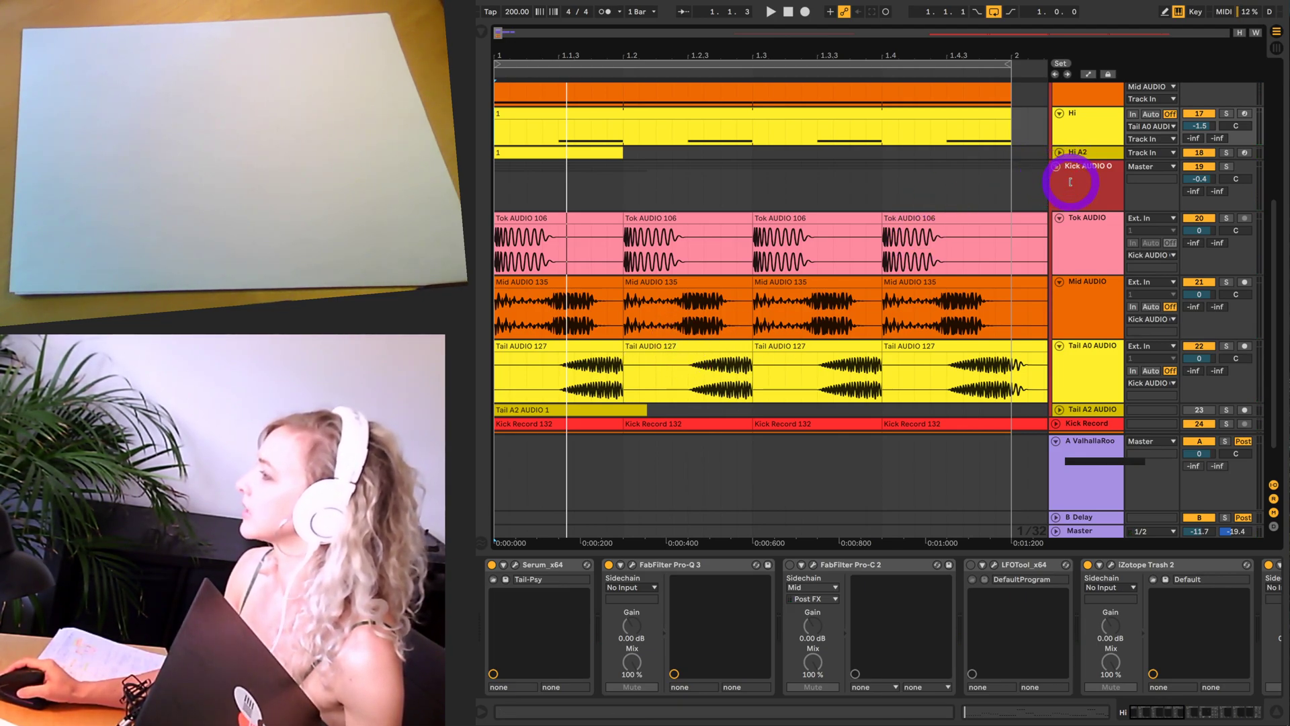
scroll(949, 255, "down", 2)
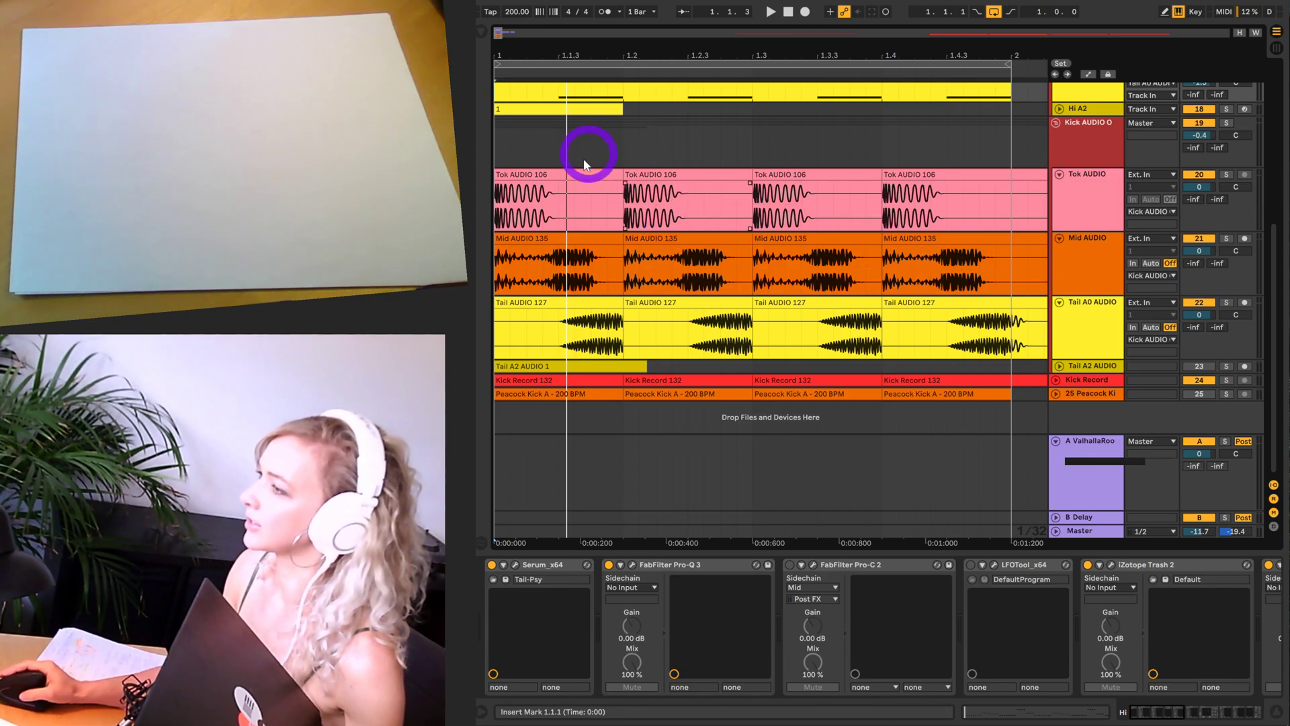
- Select the Kick AUDIO O track and undo to reveal the Kick Record and Peacock Kick A tracks
left_click(671, 146)
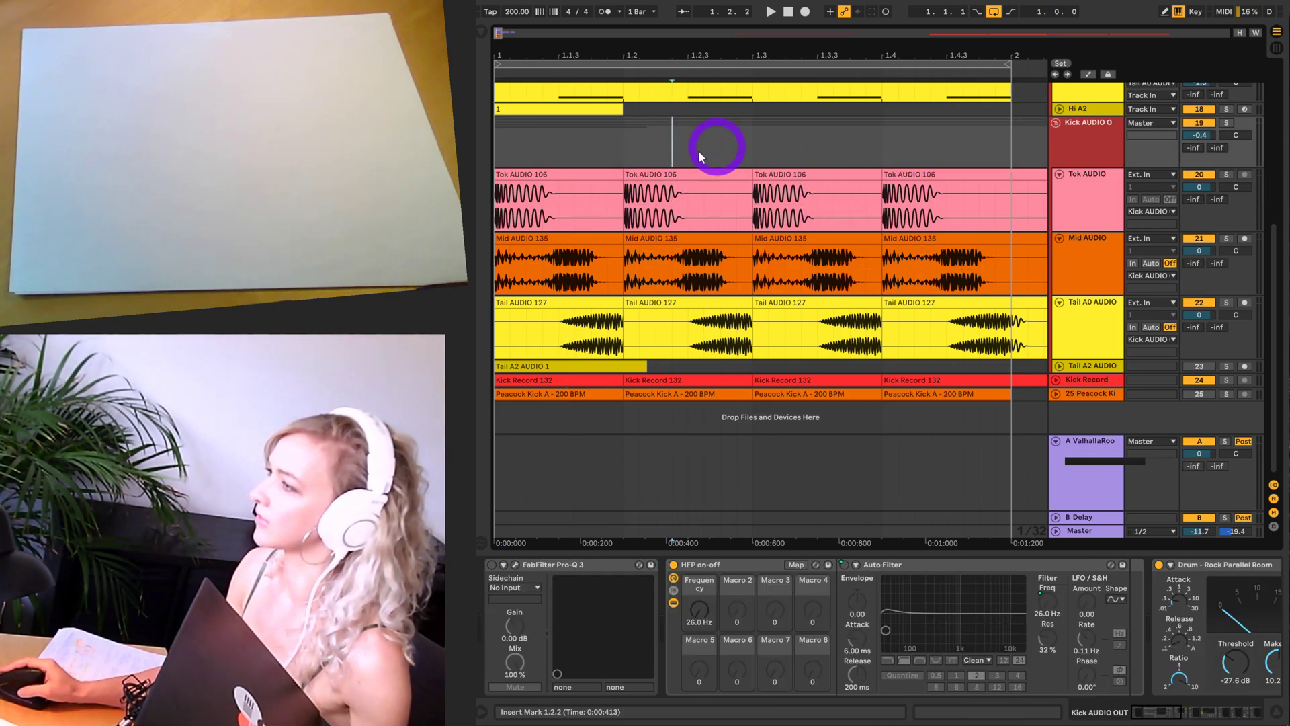
scroll(695, 212, "up", 5)
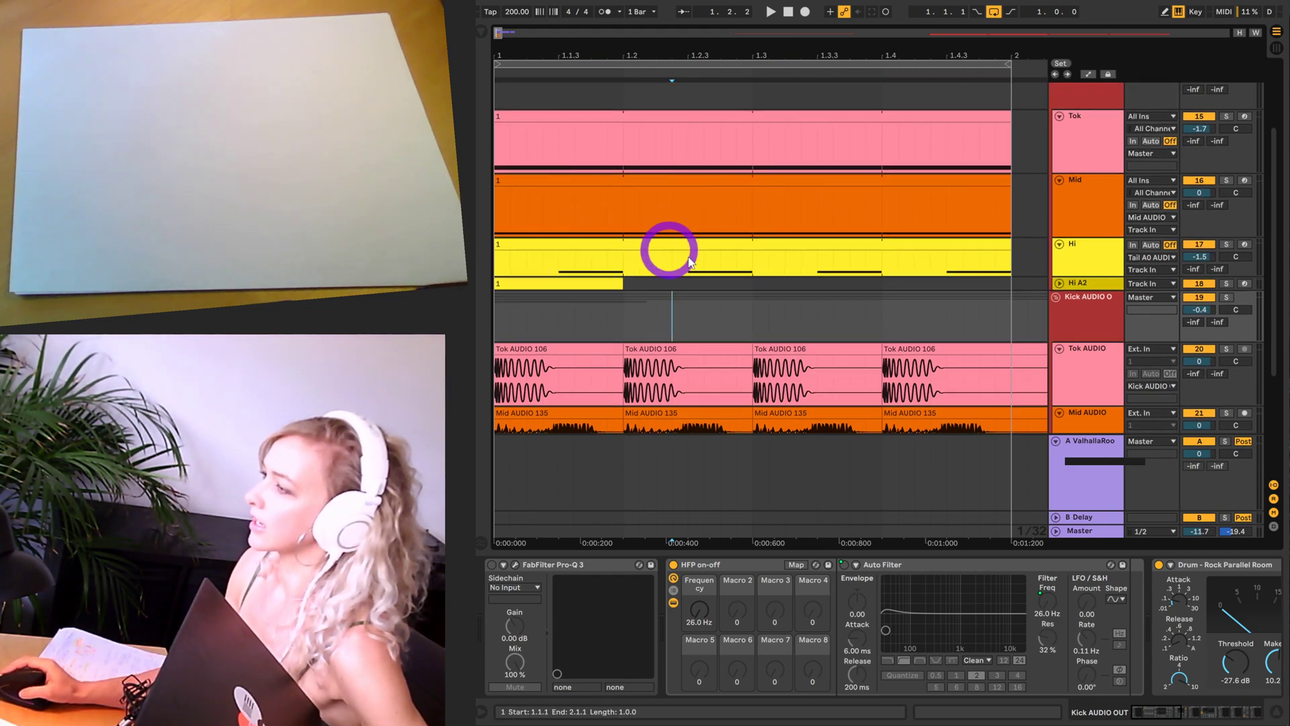
scroll(760, 203, "down", 2)
scroll(924, 232, "down", 2)
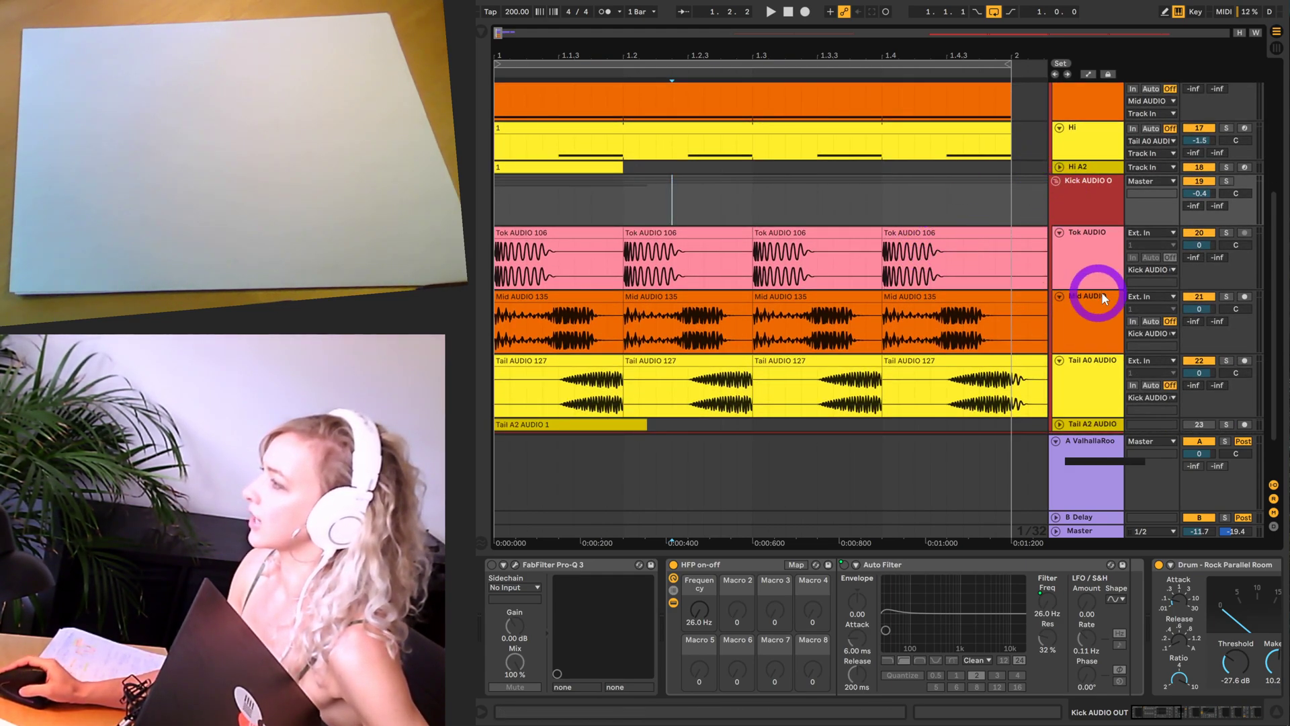
scroll(1035, 278, "up", 2)
scroll(1110, 206, "up", 1)
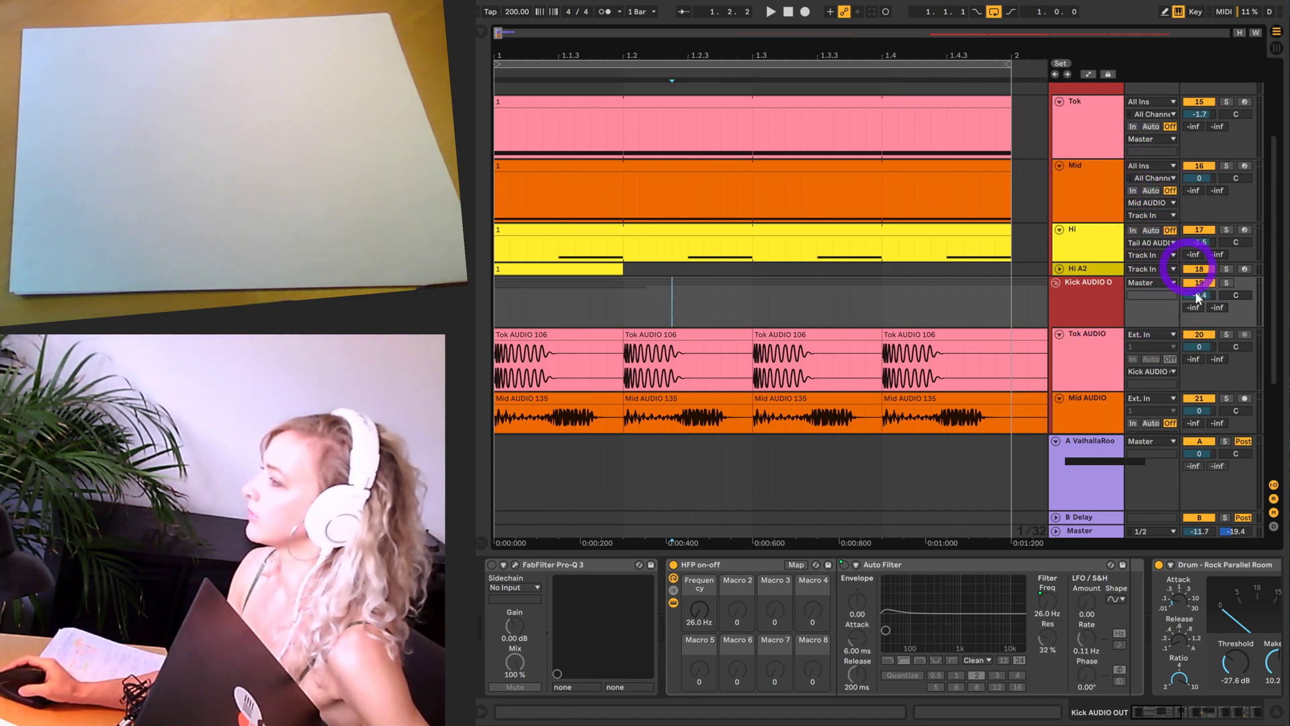
scroll(1195, 280, "down", 2)
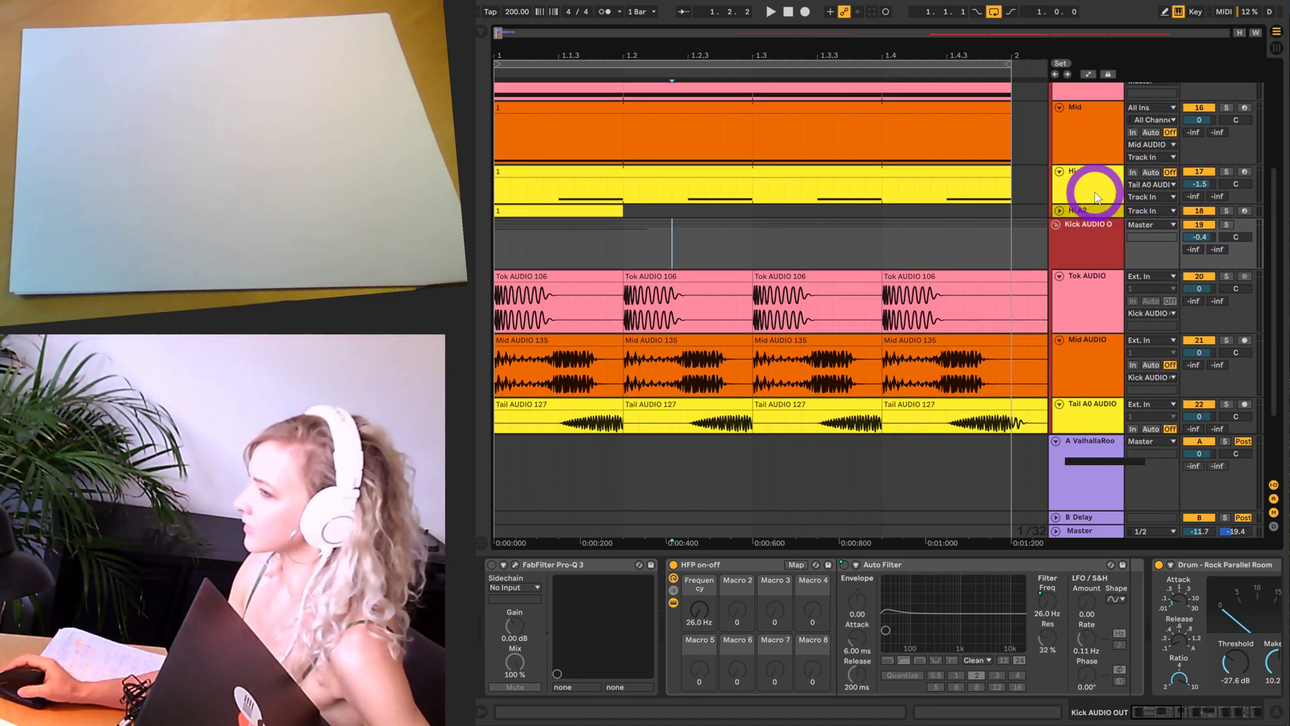
scroll(1170, 248, "down", 2)
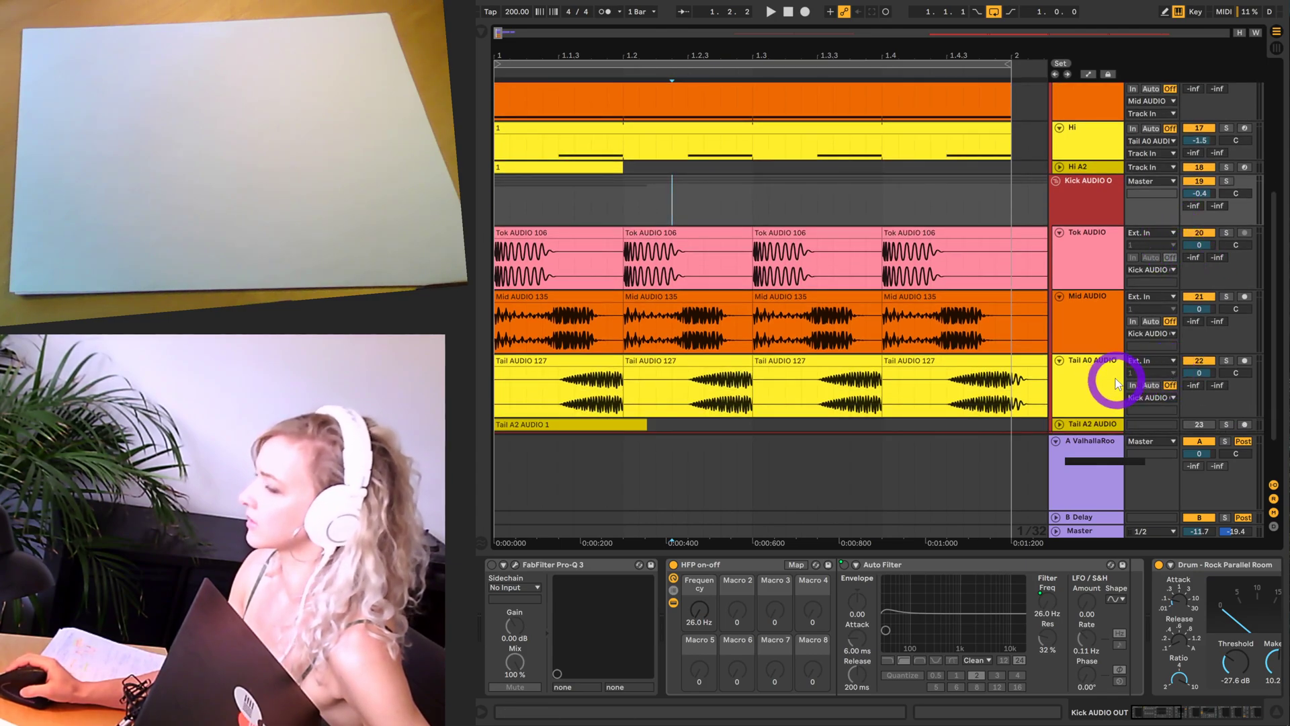
key("ctrl+z")
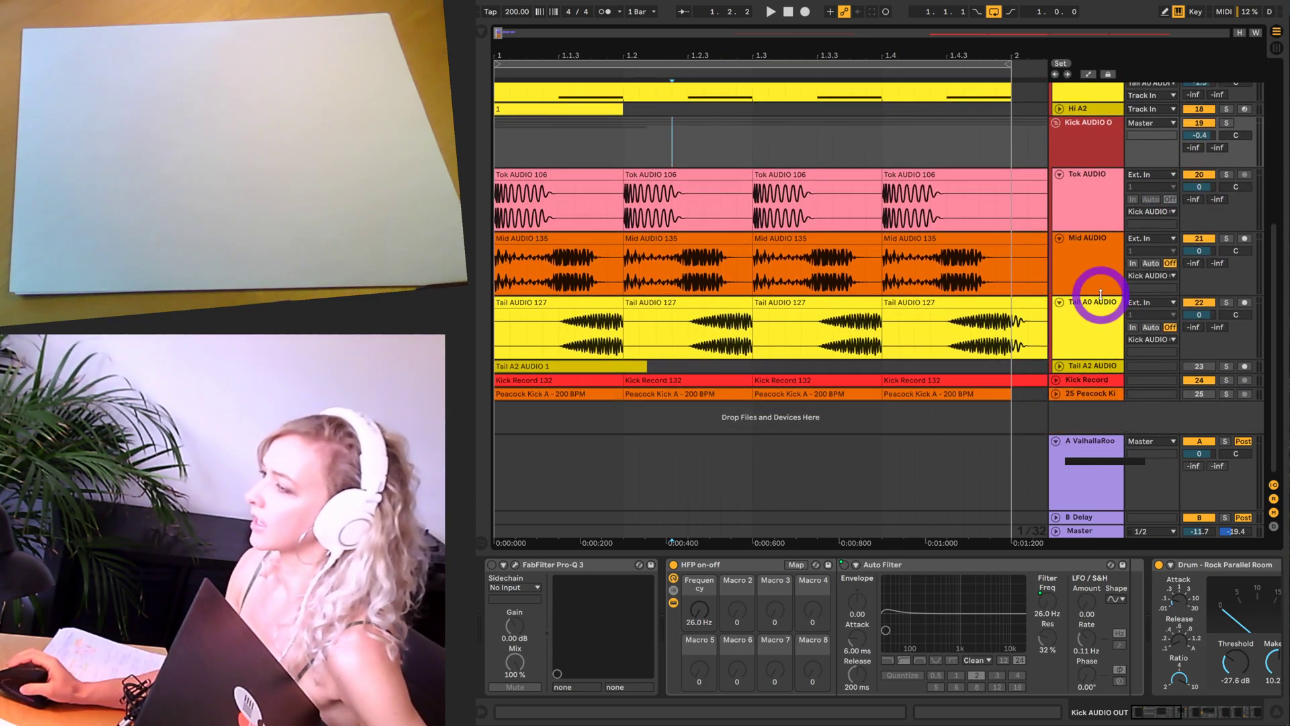
- Select the first Mid AUDIO 135, Tail AUDIO 127 and Tok AUDIO 106 clips, then show the Tok group's devices
left_click(554, 183)
left_click(567, 236)
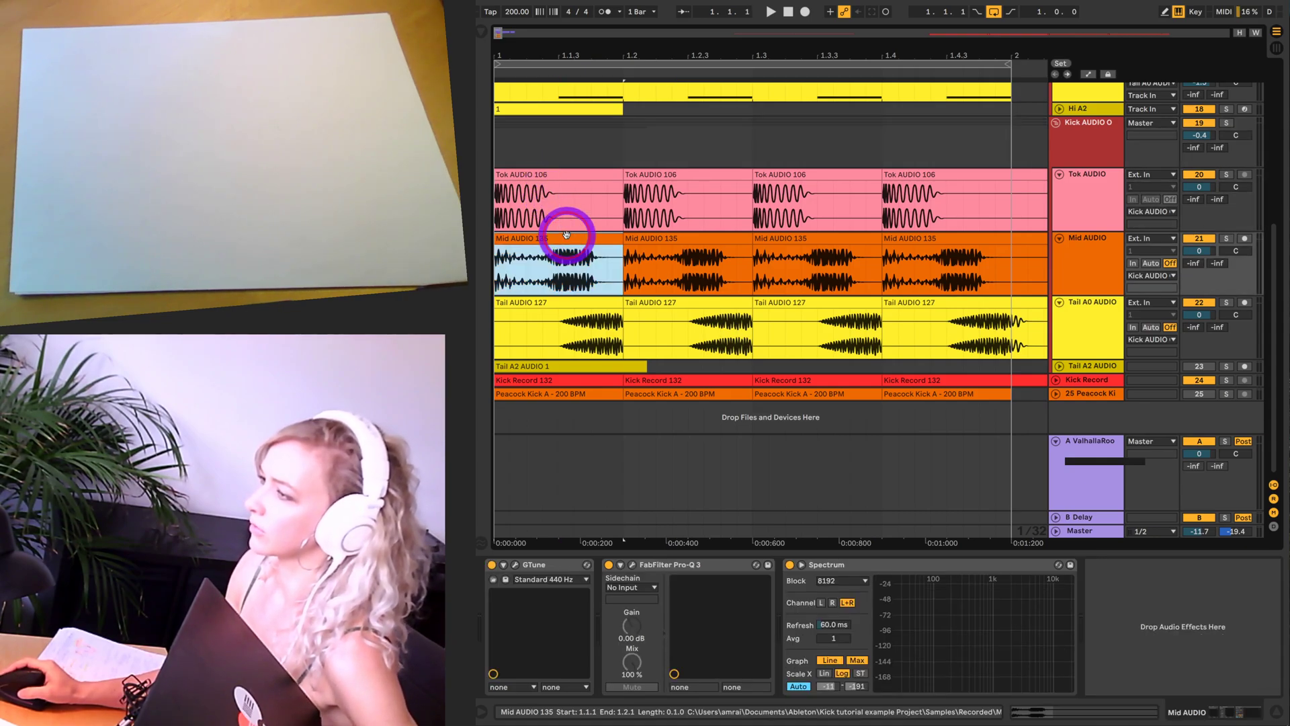
left_click(571, 302)
left_click(555, 174)
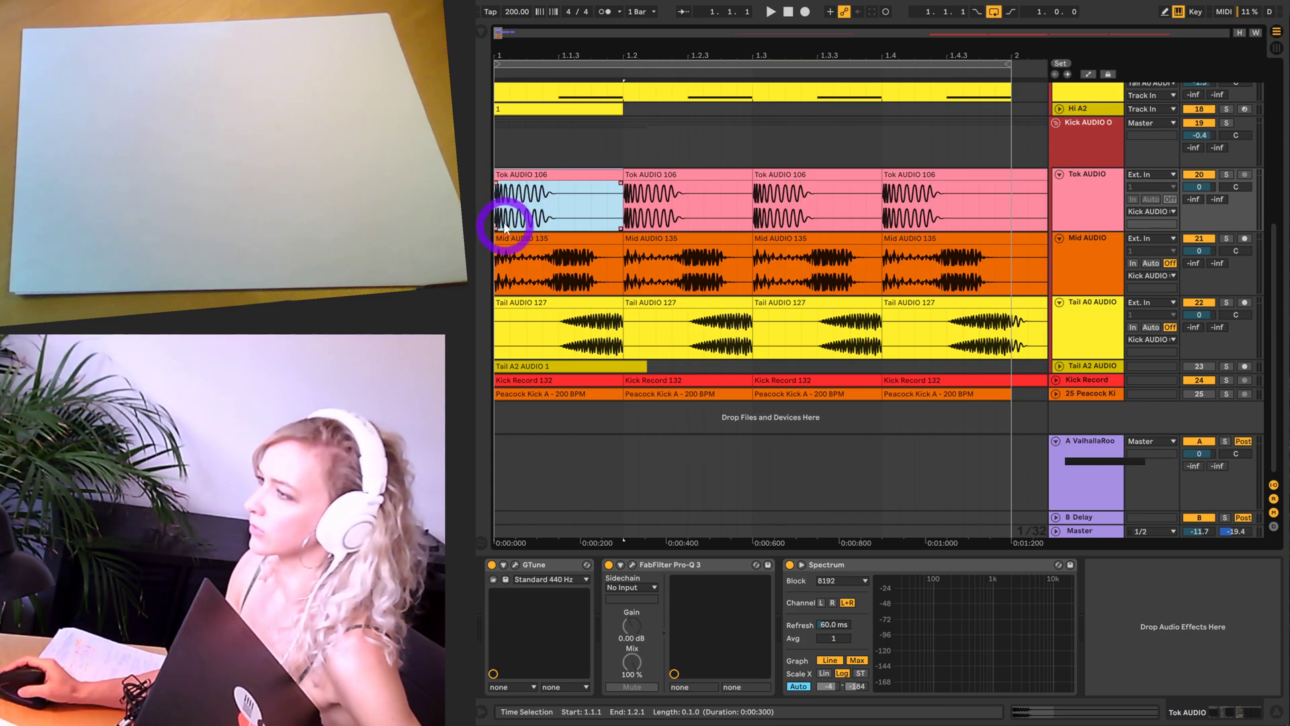
scroll(614, 210, "up", 5)
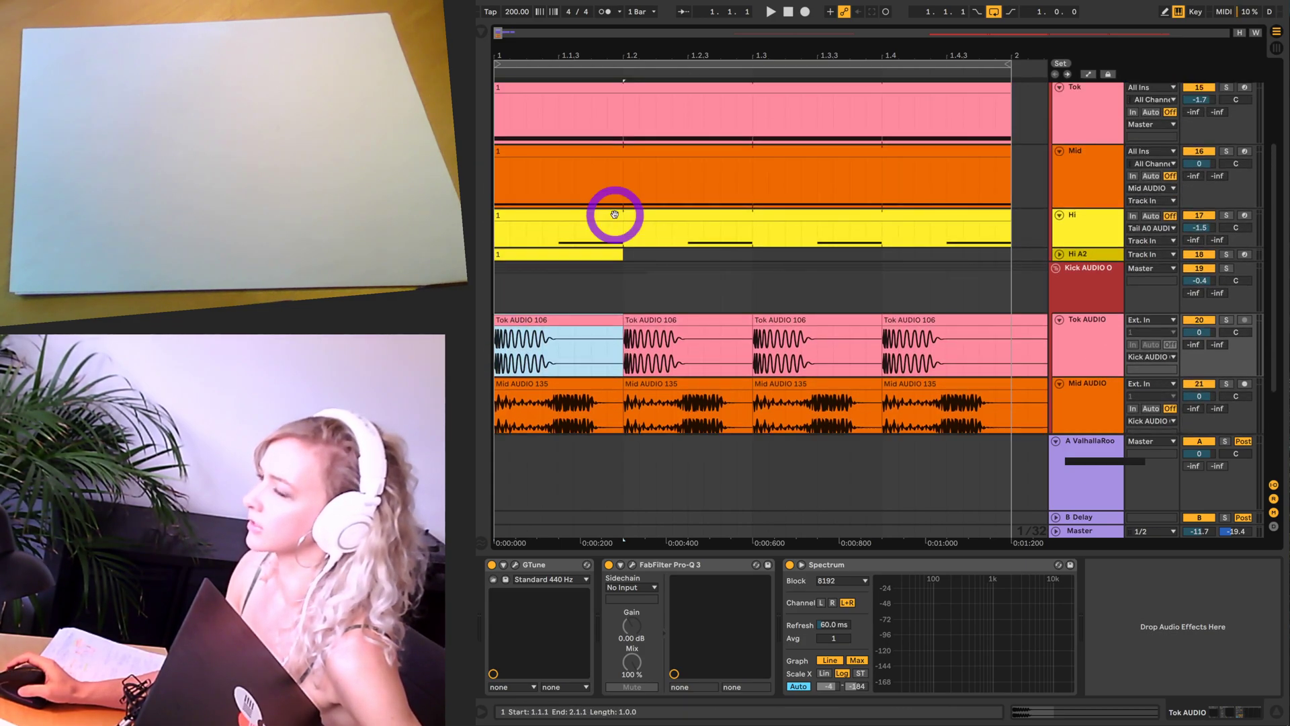
left_click(1065, 133)
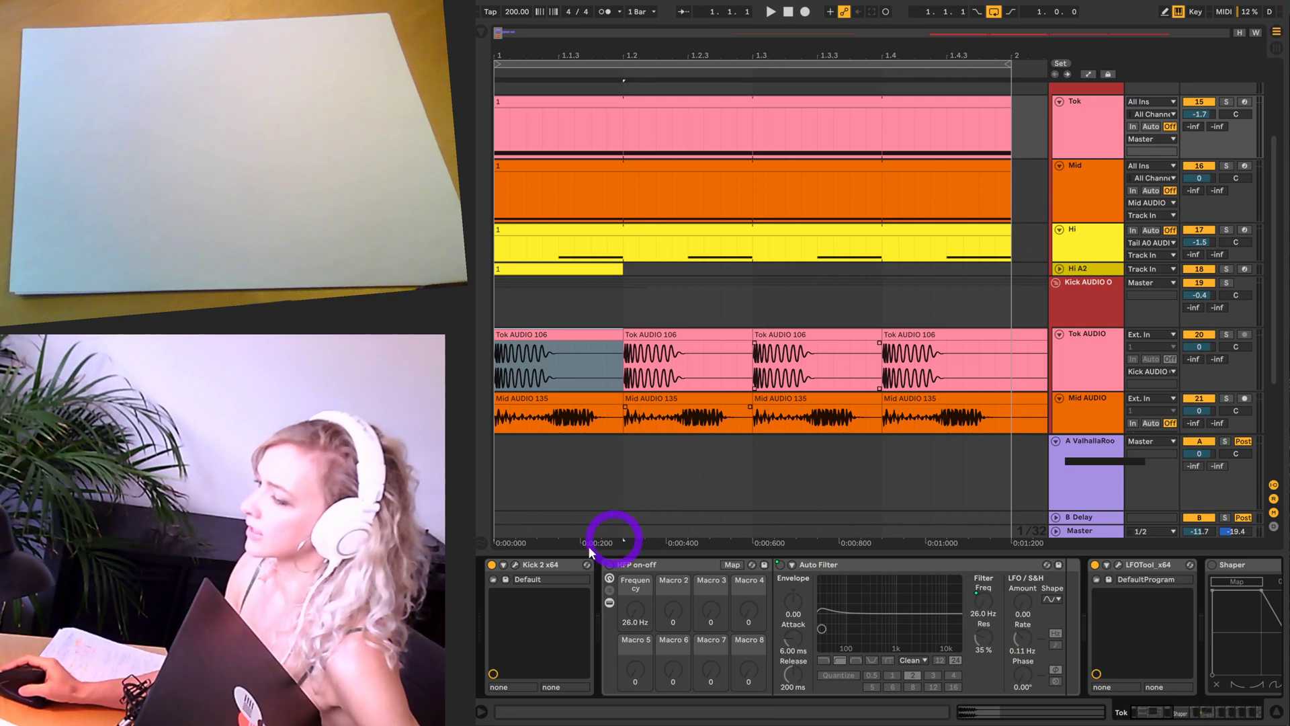
- Open the Kick 2 editor to inspect its pitch envelope, then close it
left_click(514, 565)
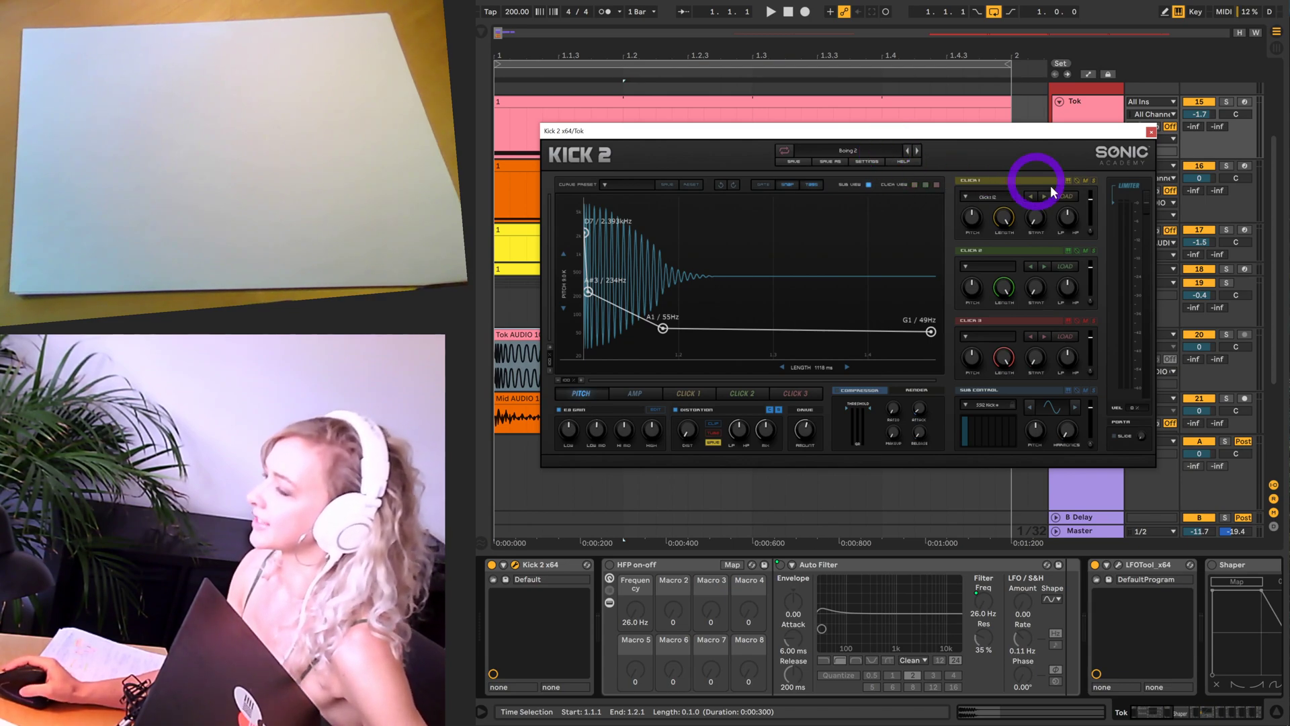
left_click(1151, 132)
scroll(855, 282, "down", 5)
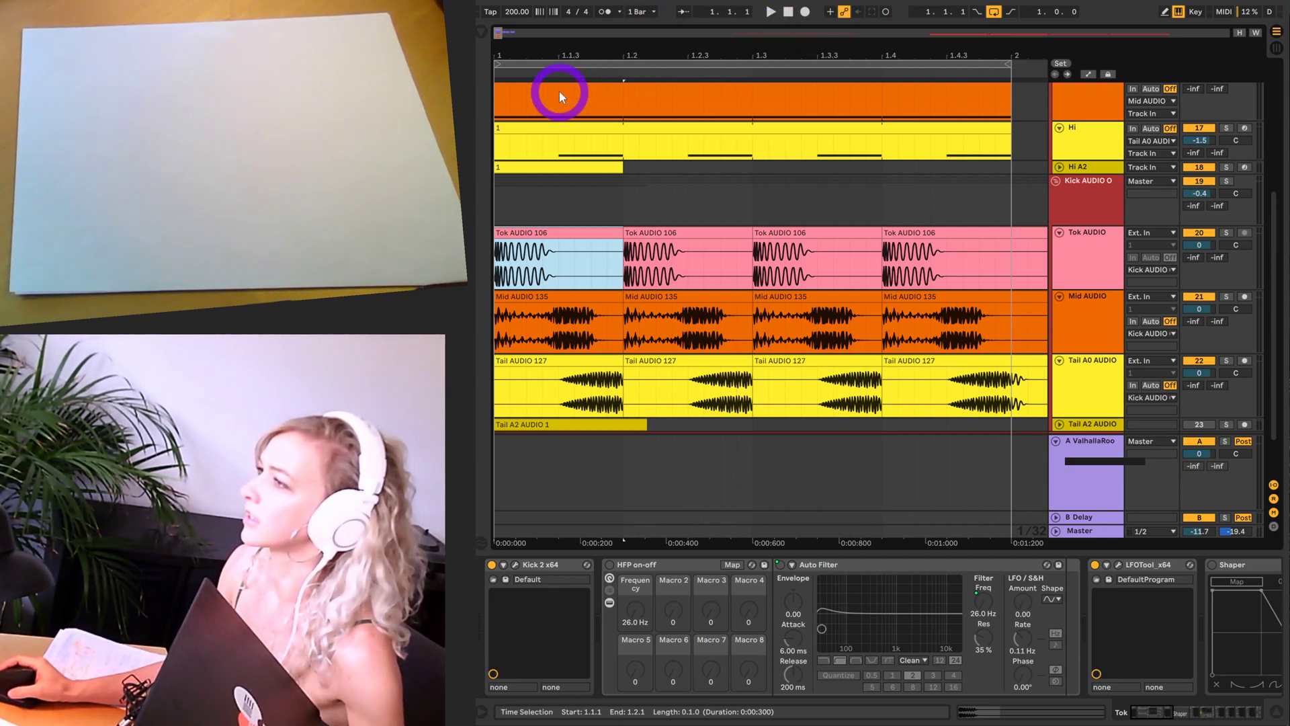
- Play and stop the arrangement, set the insert point at 1.3.1, and show the Kick AUDIO OUT devices
key("space")
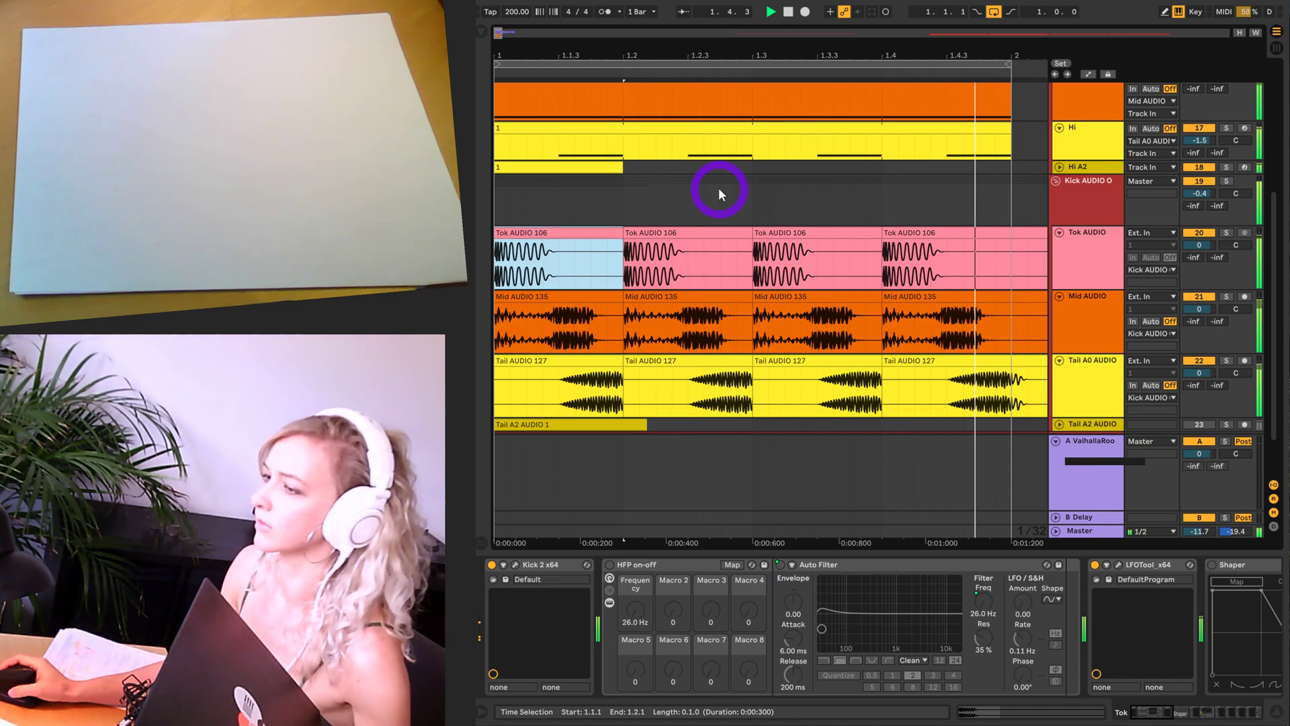
key("space")
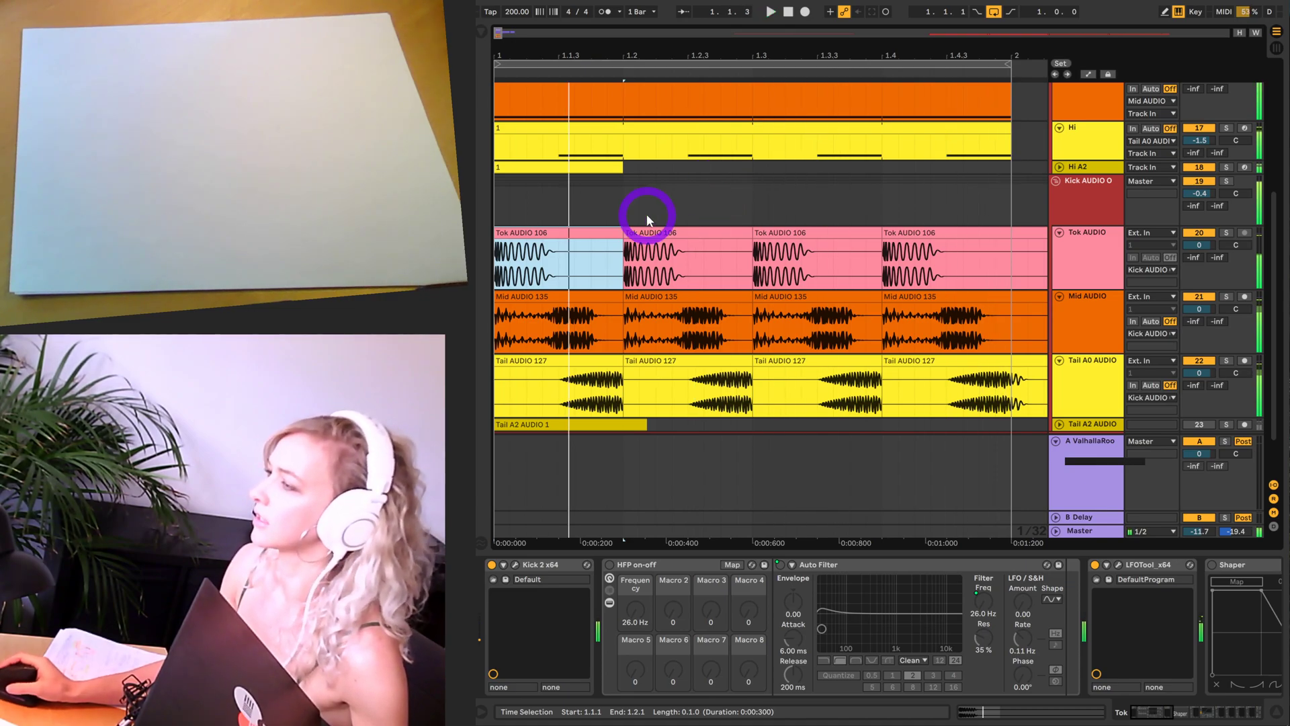
left_click(739, 64)
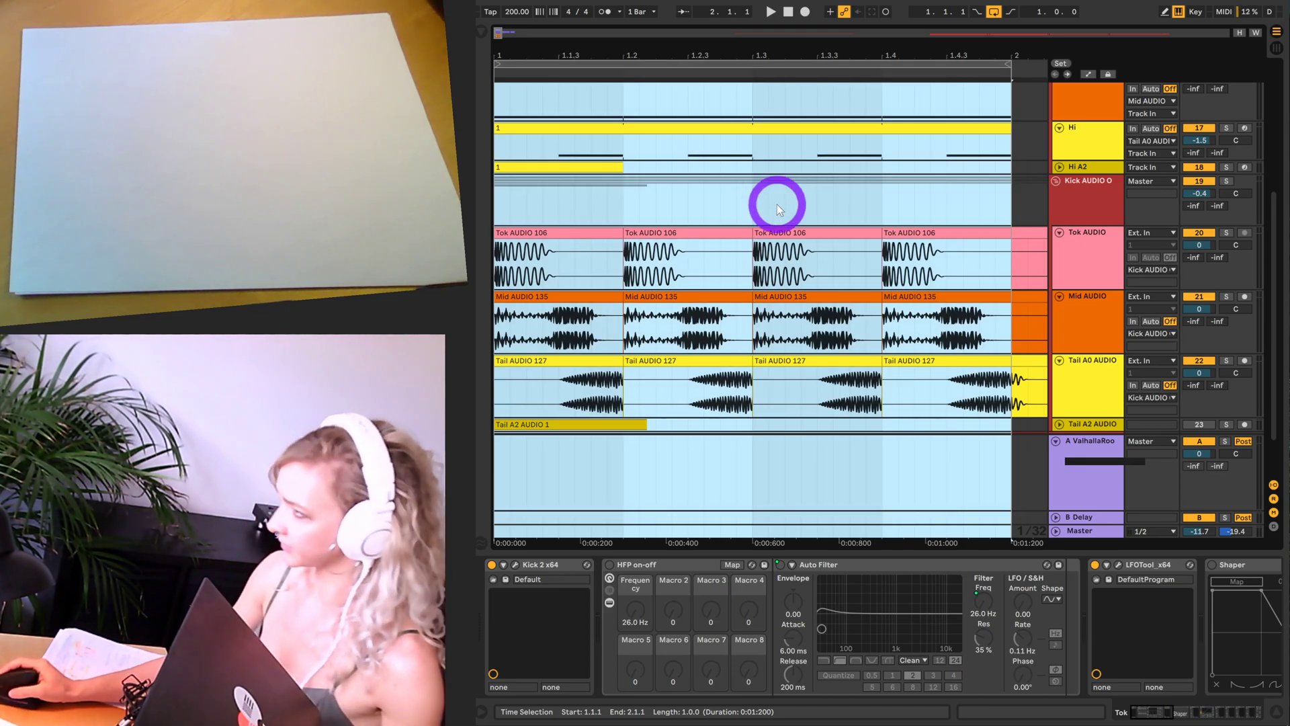
left_click(773, 204)
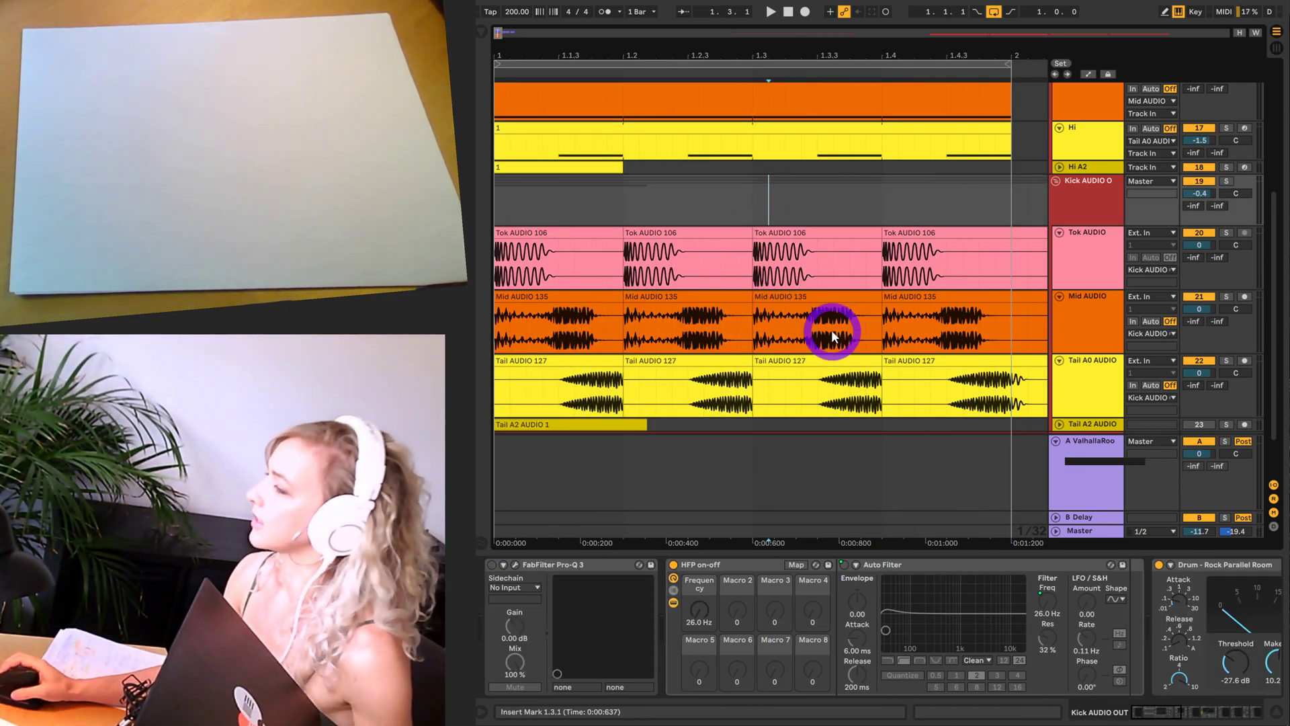
scroll(831, 330, "up", 2)
left_click(1090, 316)
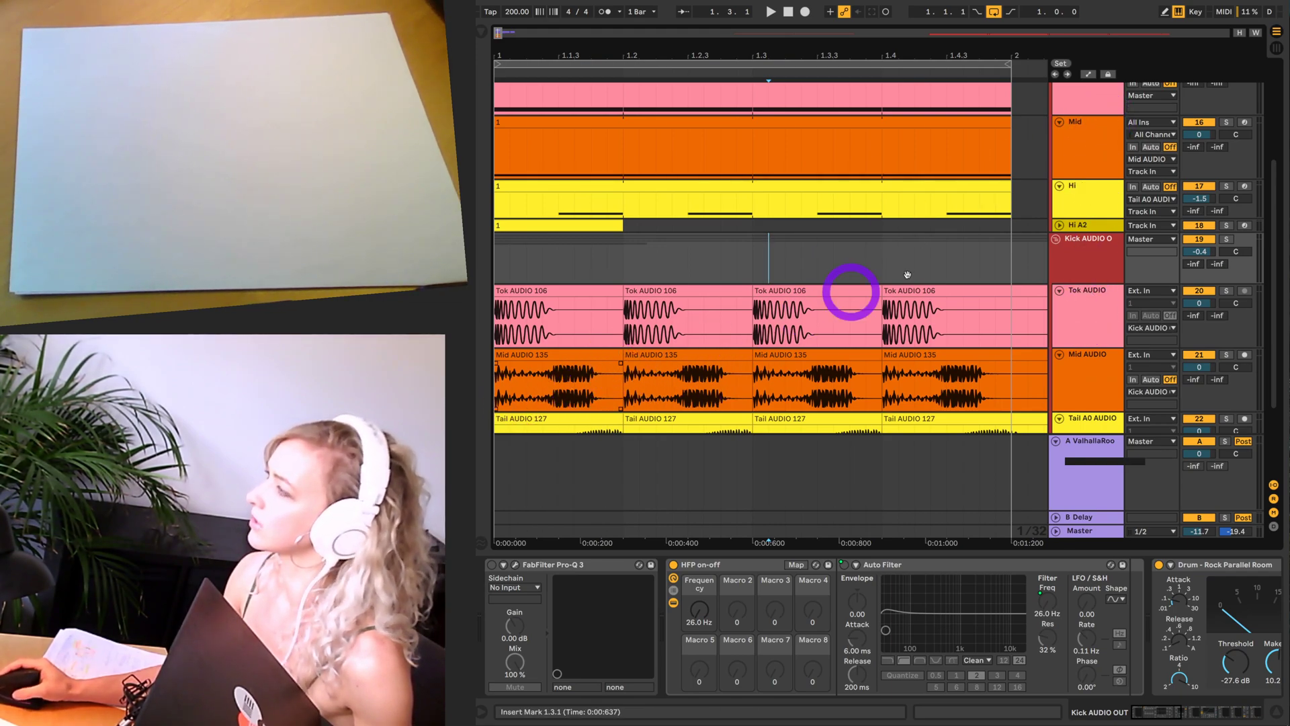
left_click(1101, 119)
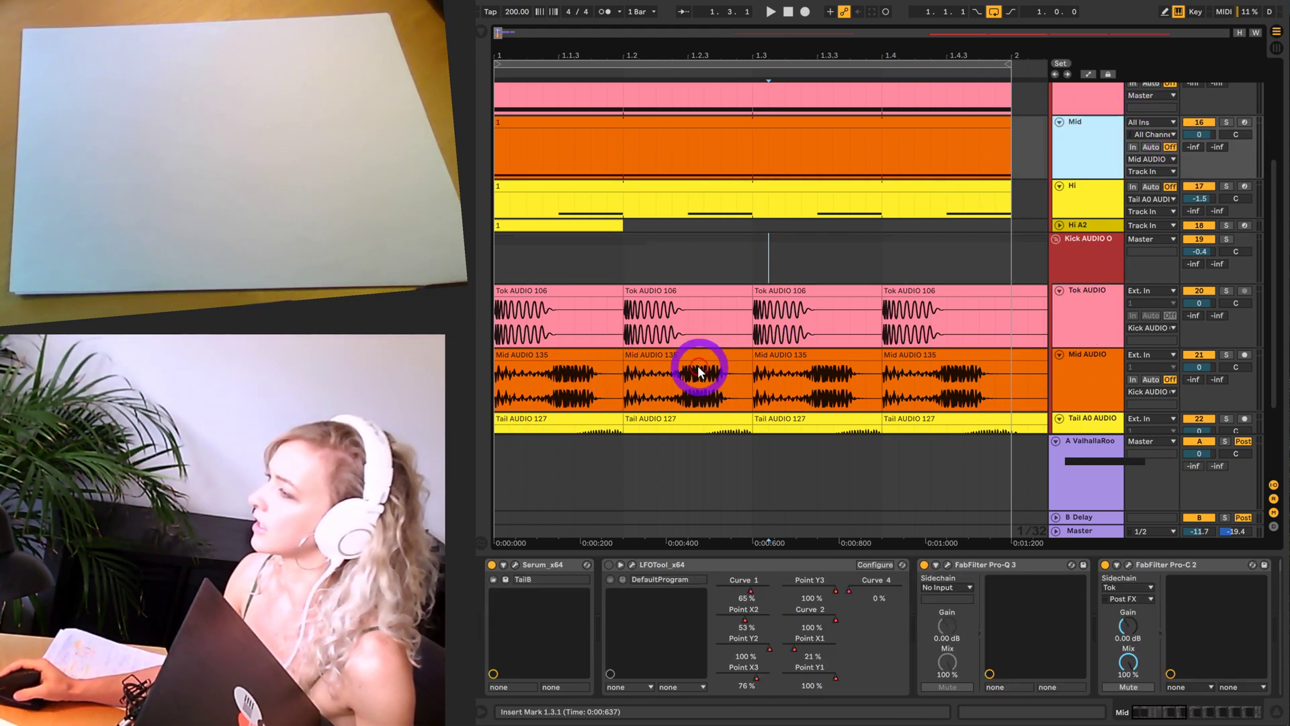
left_click(515, 565)
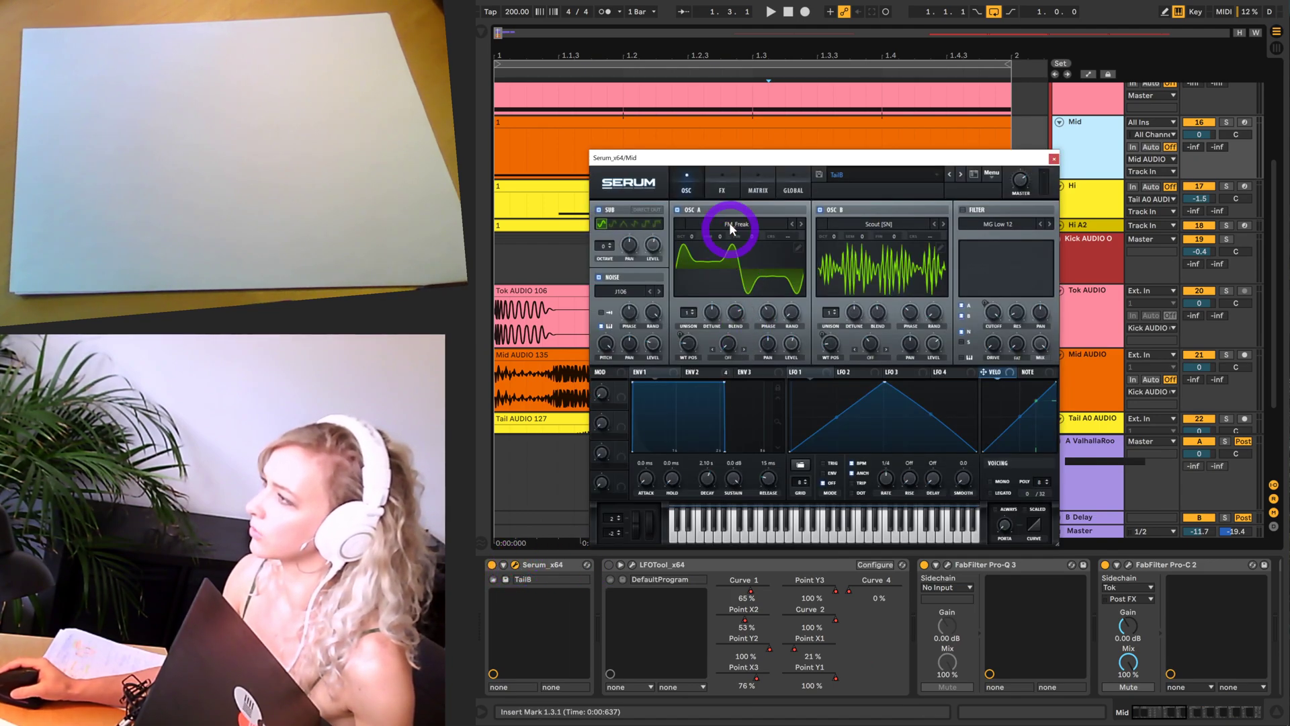
left_click_drag(748, 163, 788, 156)
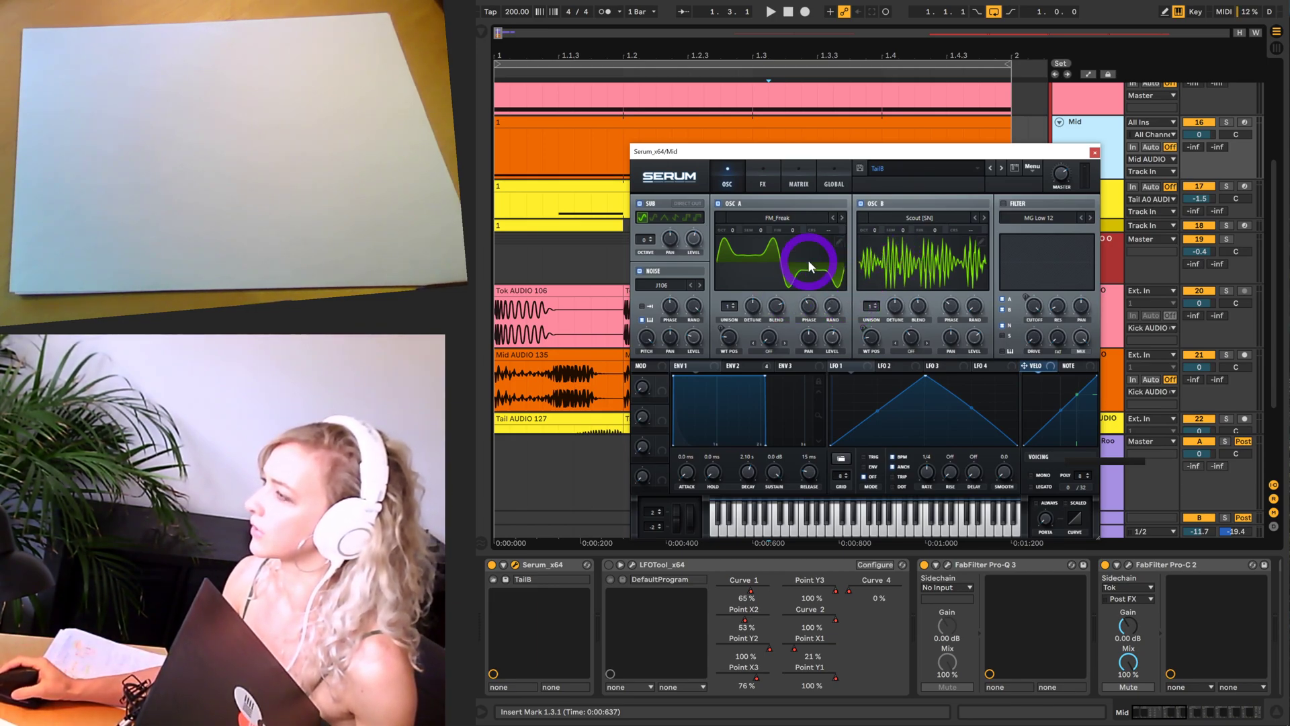
left_click(1096, 152)
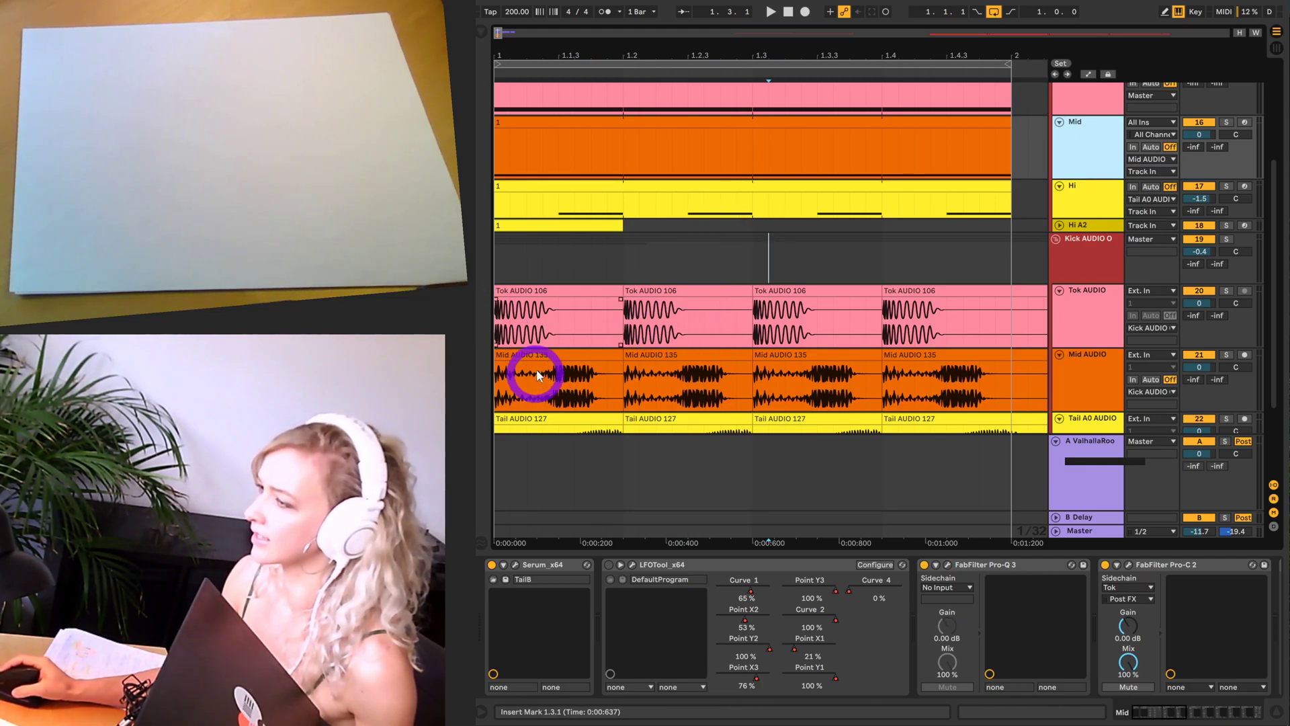
- Open the first Mid AUDIO 135 clip in Clip View and zoom out on its 44.1 kHz waveform
left_click(590, 350)
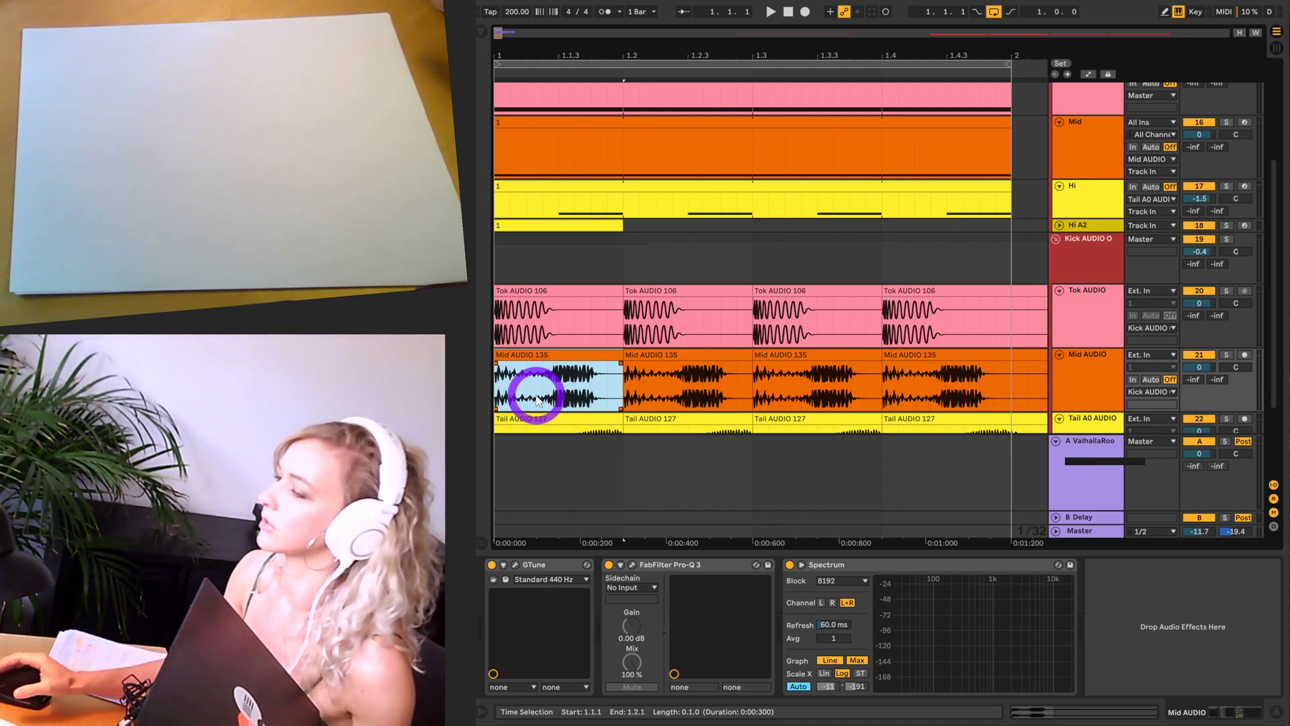
scroll(534, 396, "down", 2)
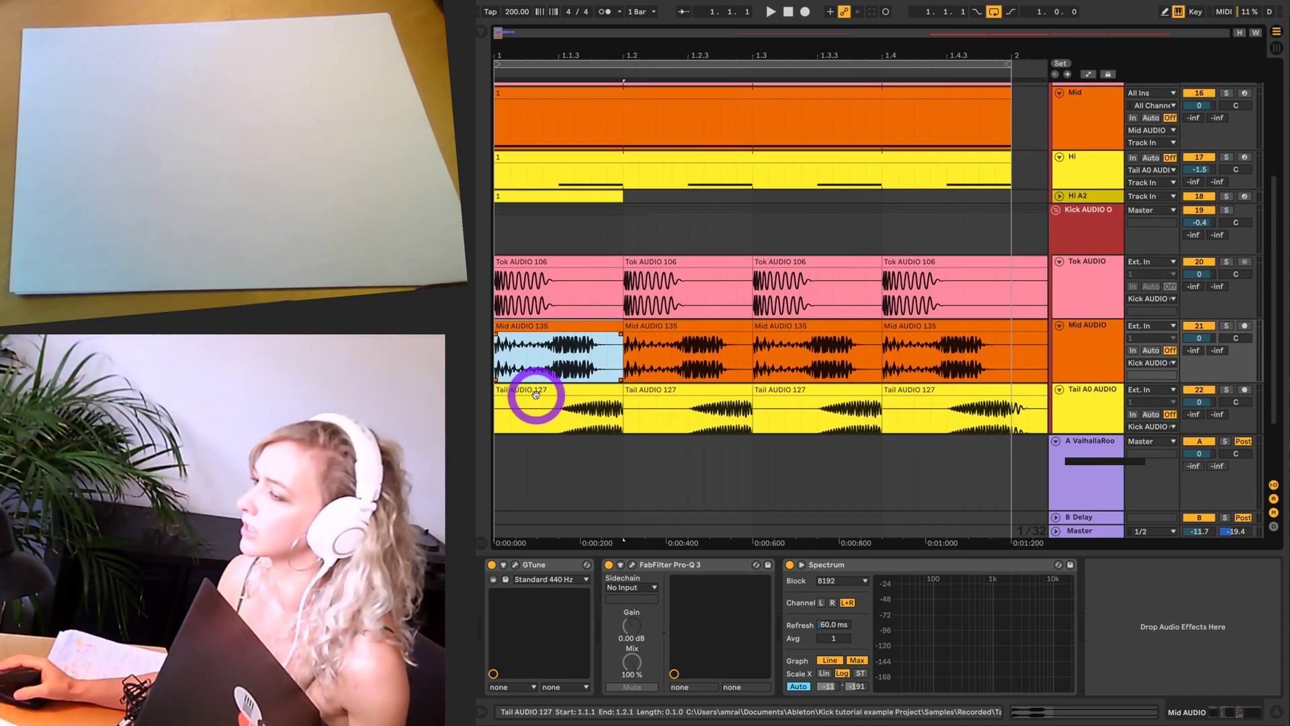
left_click(530, 328)
double_click(531, 327)
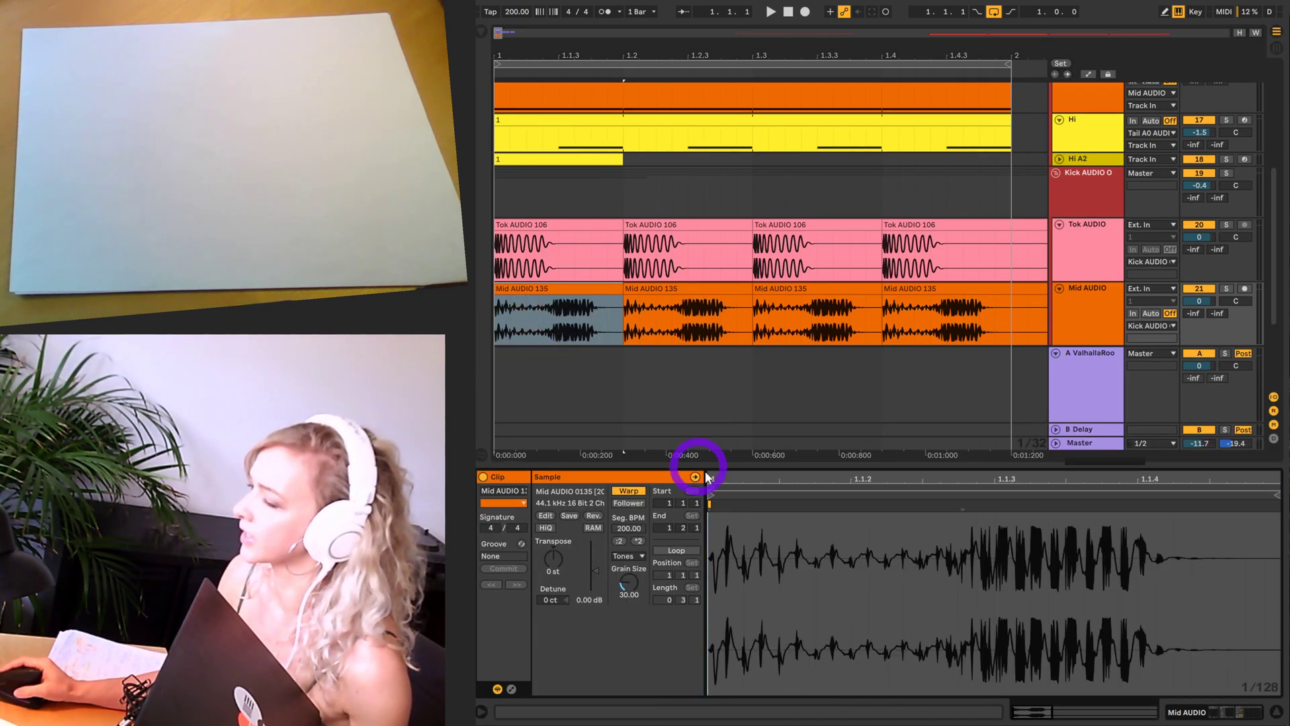
left_click_drag(770, 476, 731, 475)
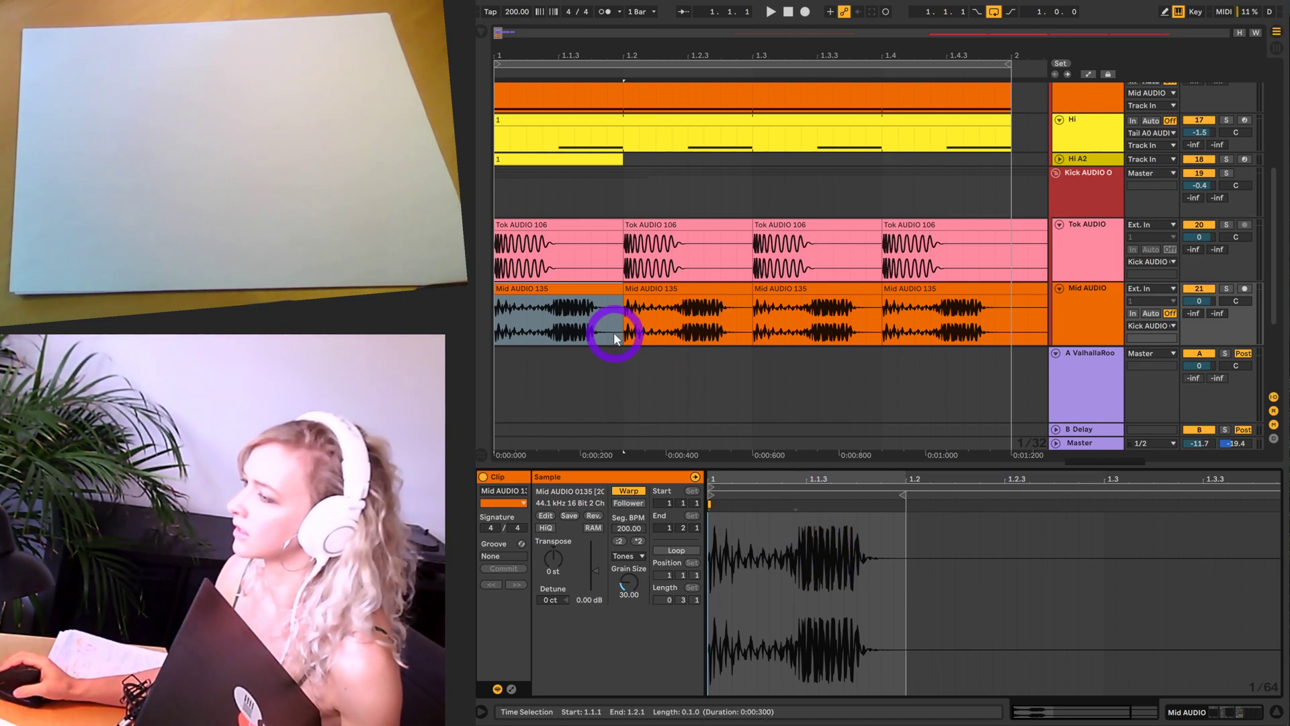
scroll(615, 322, "down", 1)
scroll(627, 312, "down", 1)
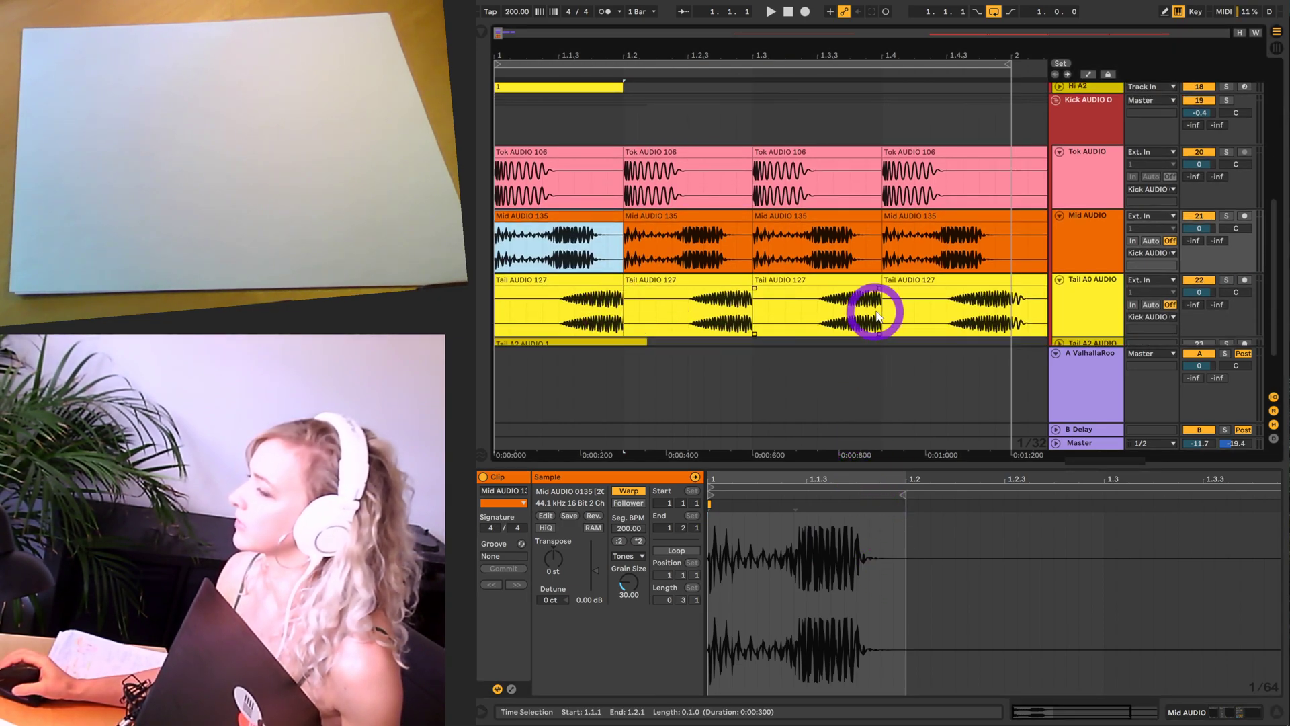
scroll(801, 282, "up", 2)
scroll(802, 283, "down", 2)
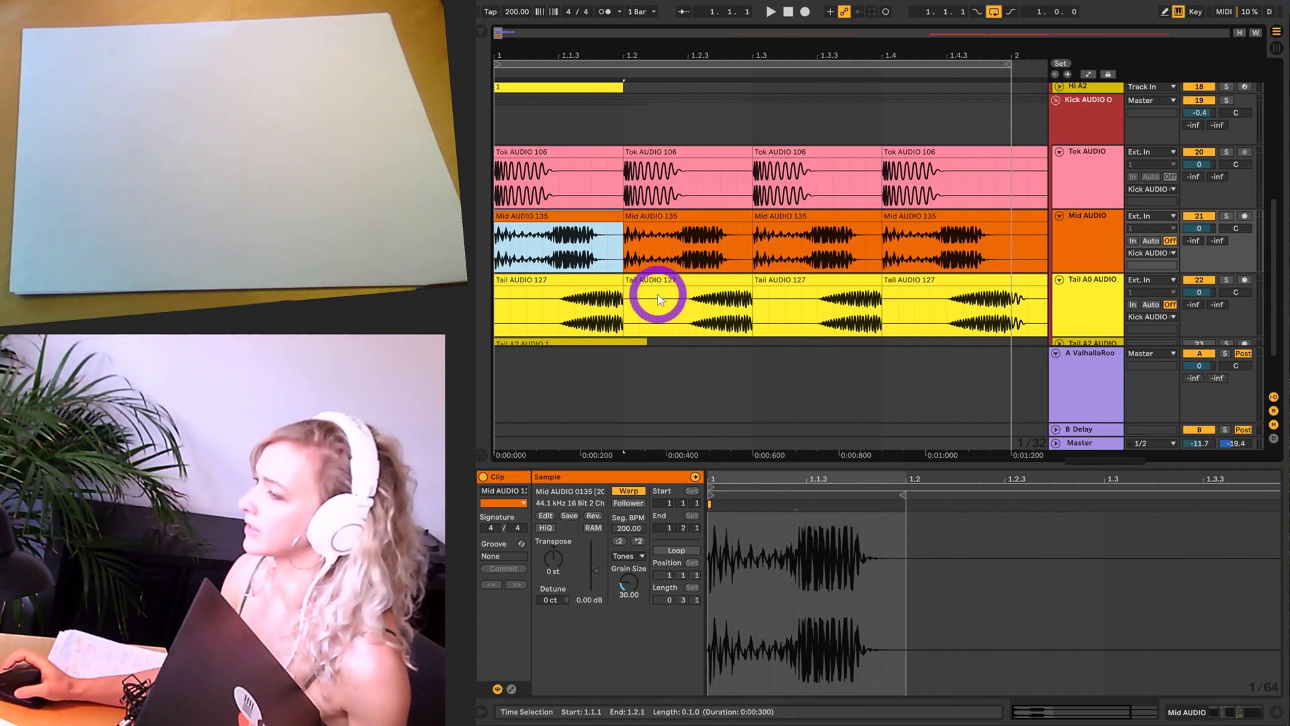
scroll(663, 296, "up", 2)
scroll(663, 297, "down", 3)
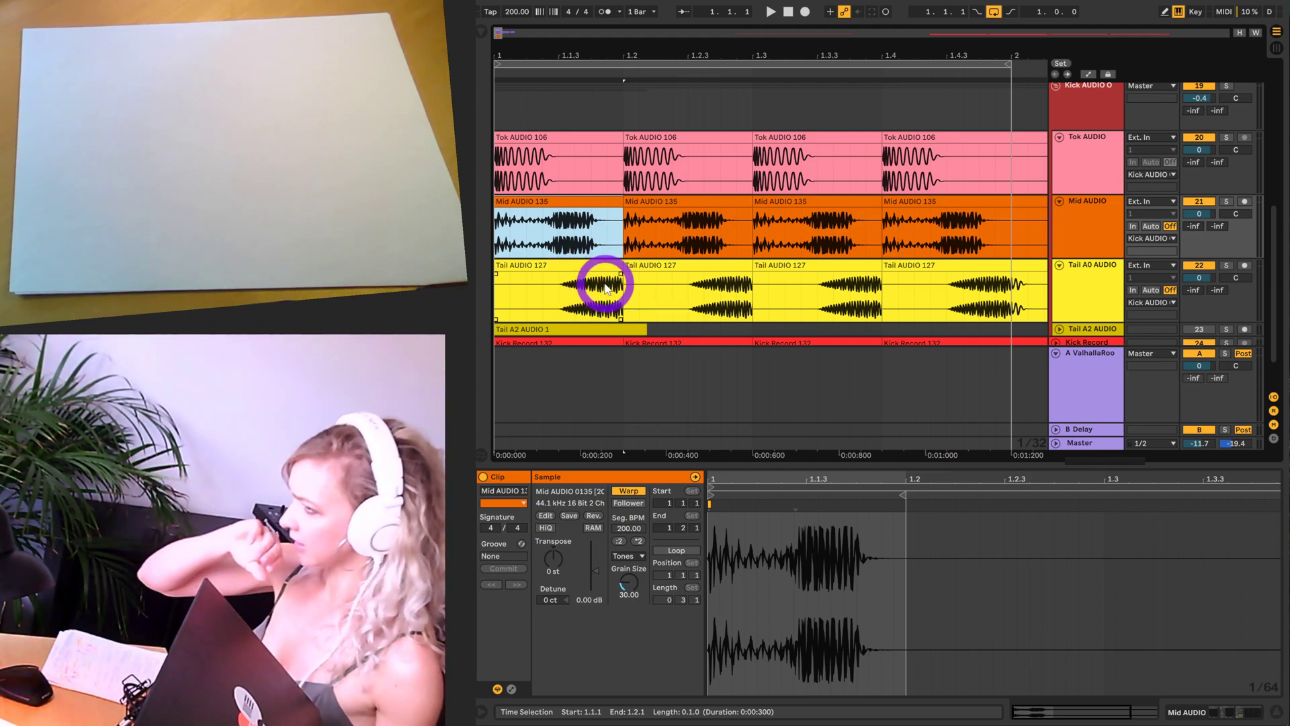
scroll(605, 285, "up", 1)
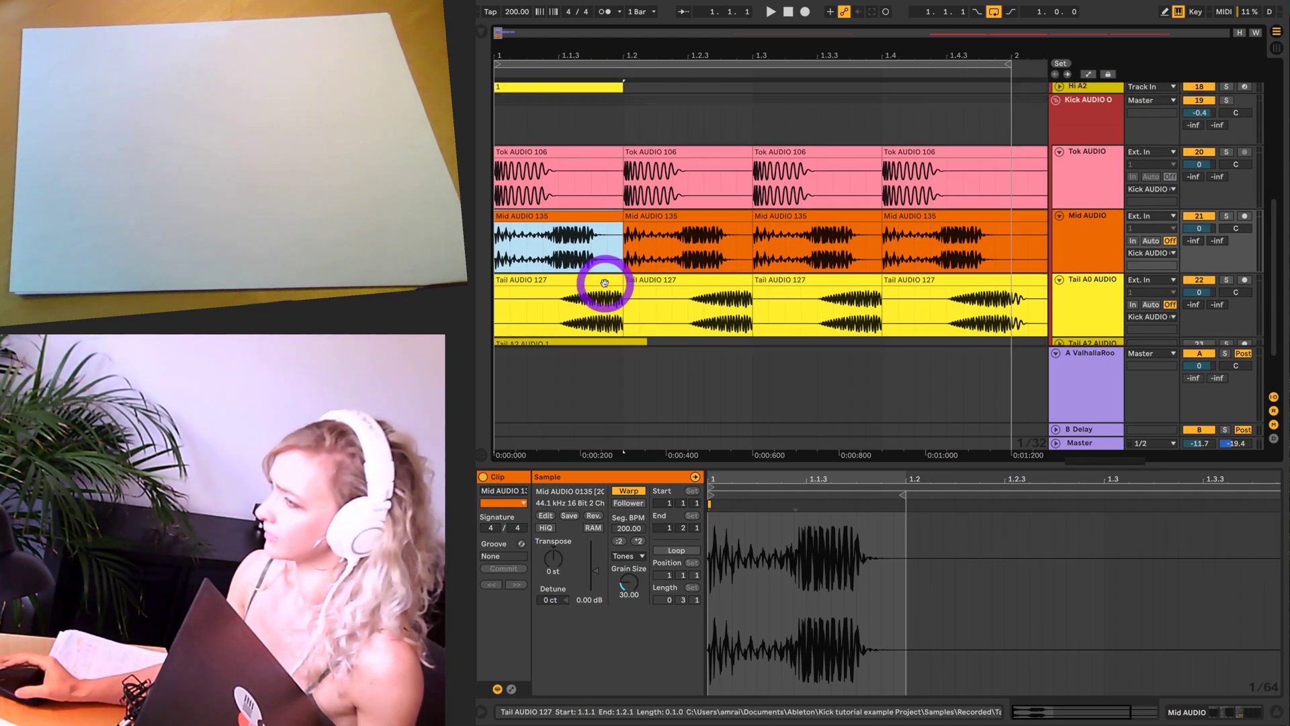
scroll(635, 245, "down", 1)
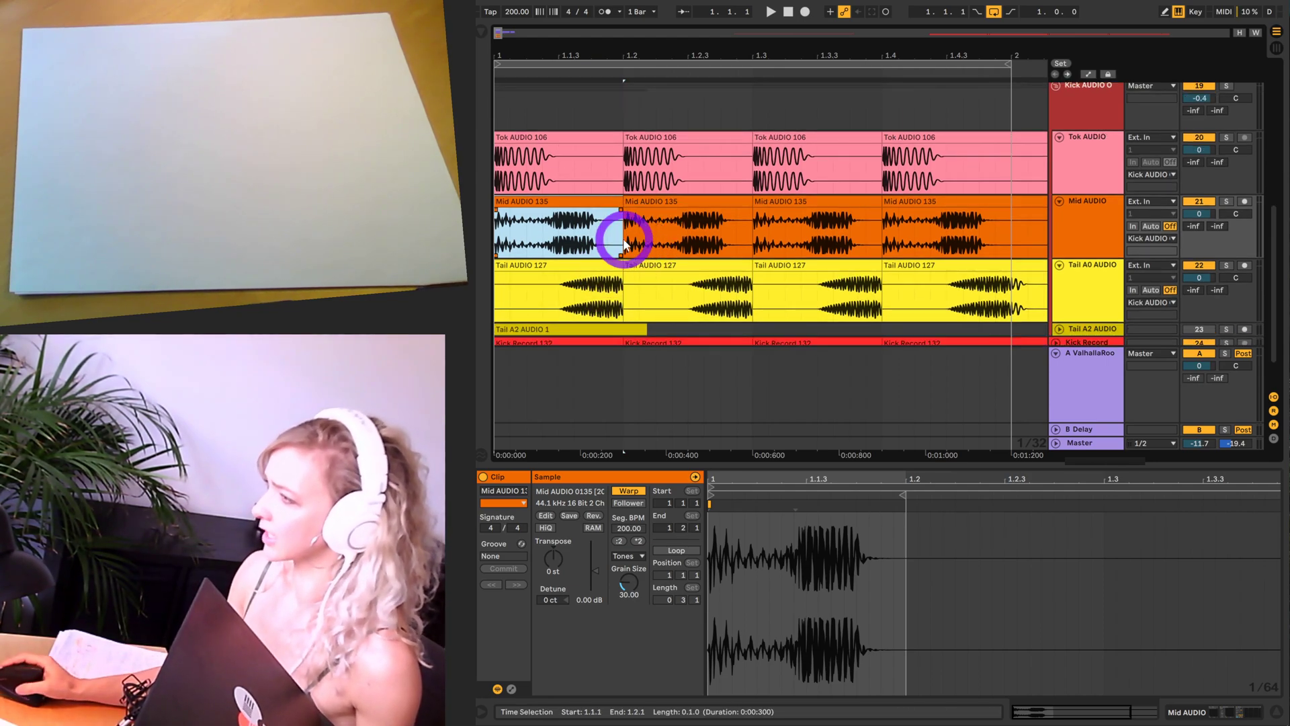
- Select the Tail A0 AUDIO track, then the Hi track to show its device chain
left_click(1117, 268)
left_click(1116, 266)
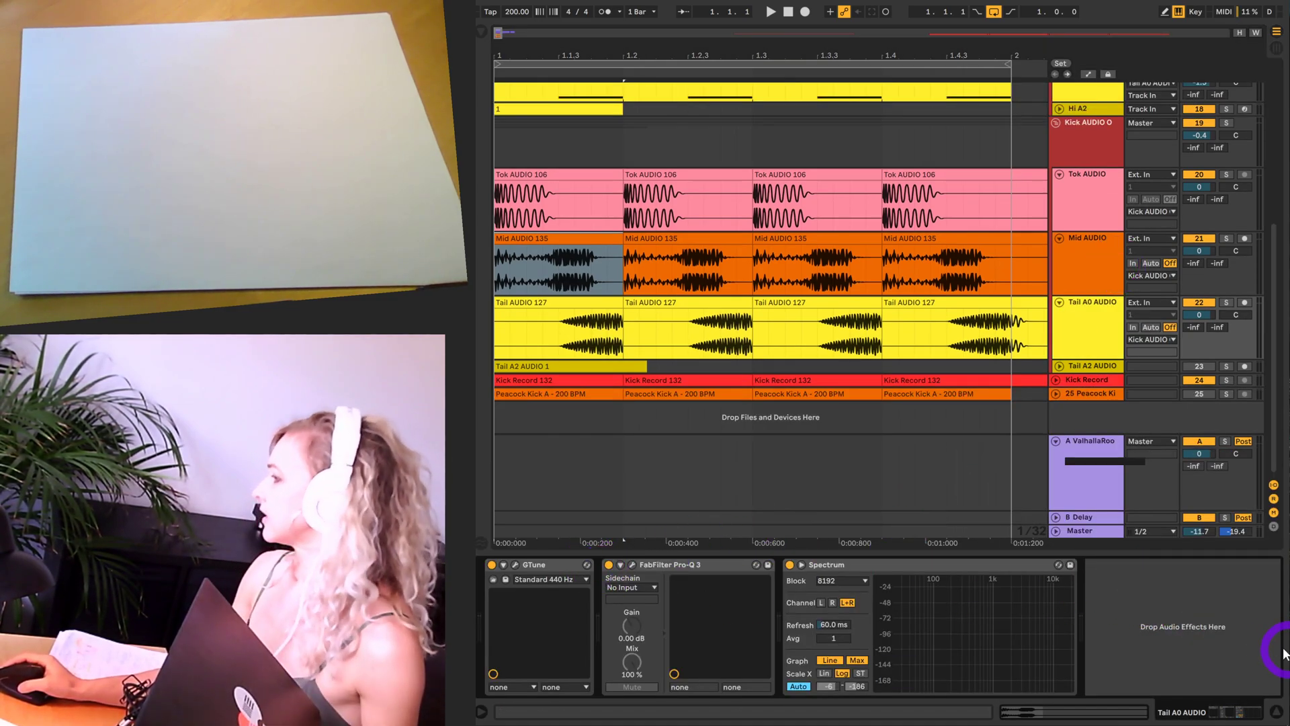
scroll(958, 287, "up", 4)
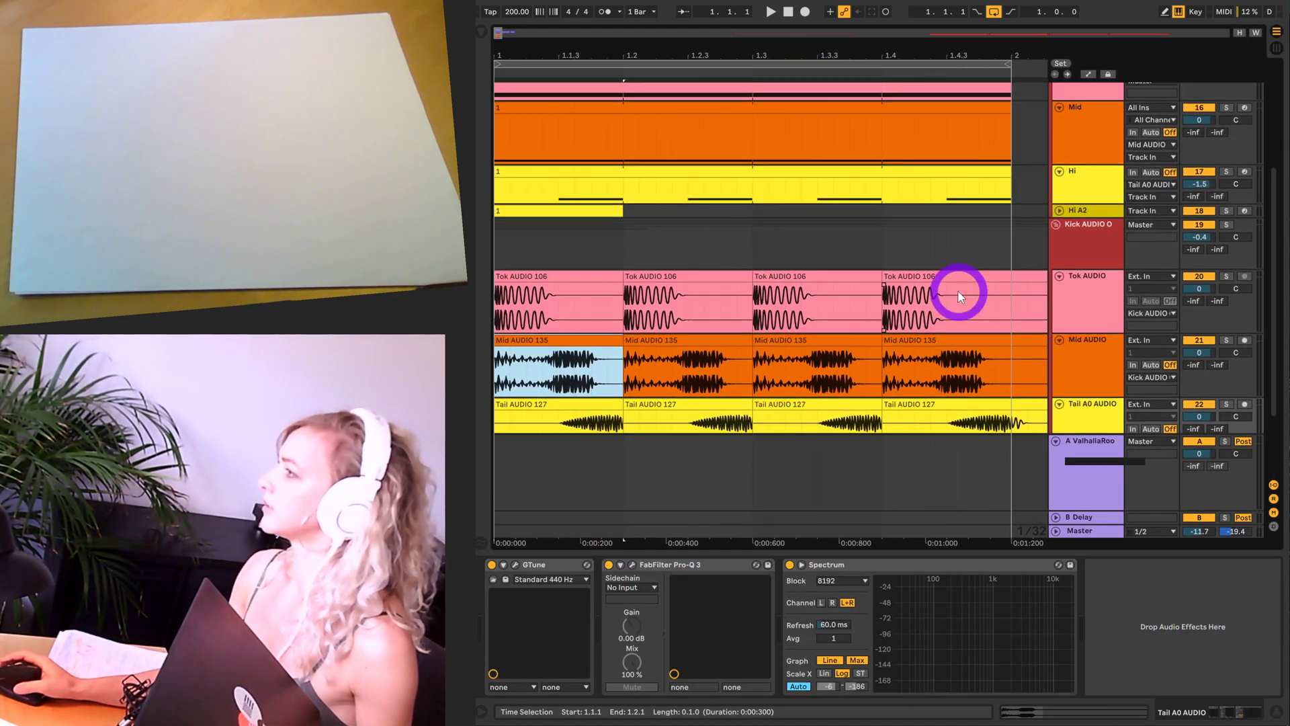
left_click(1077, 179)
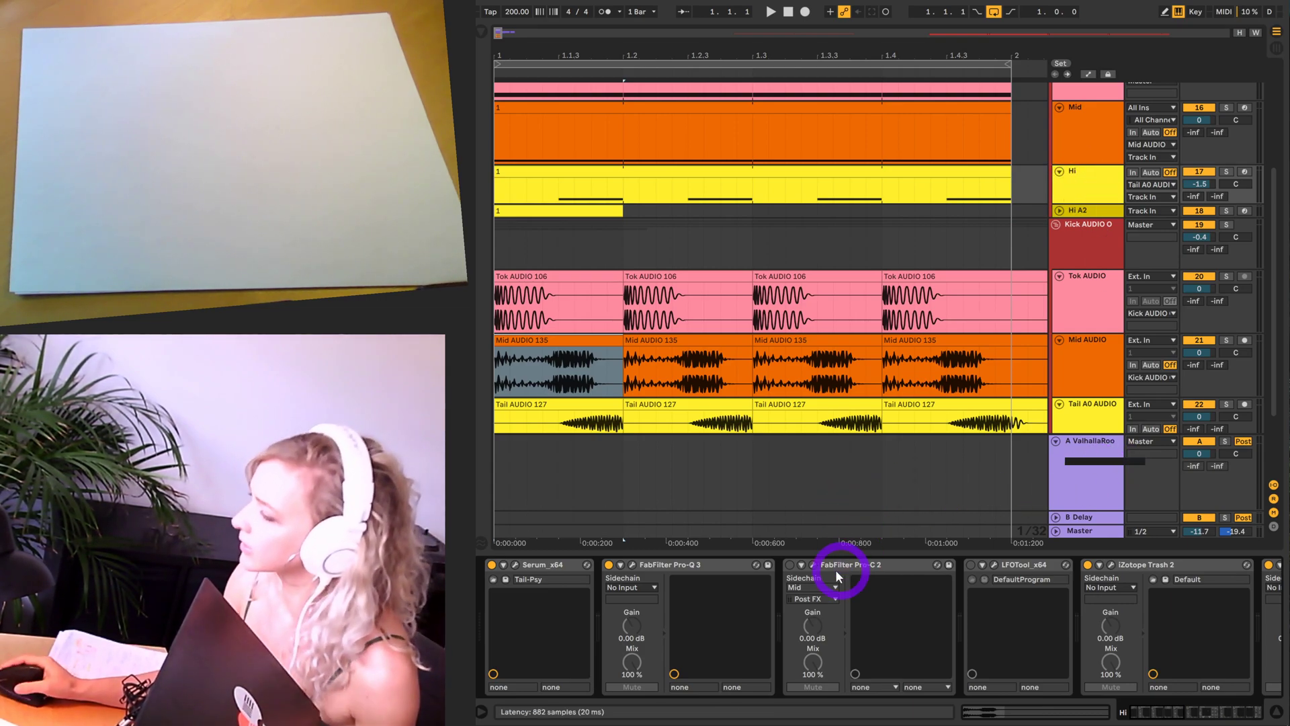
- Enable the Hi track's Pro-C 2, open its window and set the sidechain source to Mid
left_click(790, 565)
left_click(813, 565)
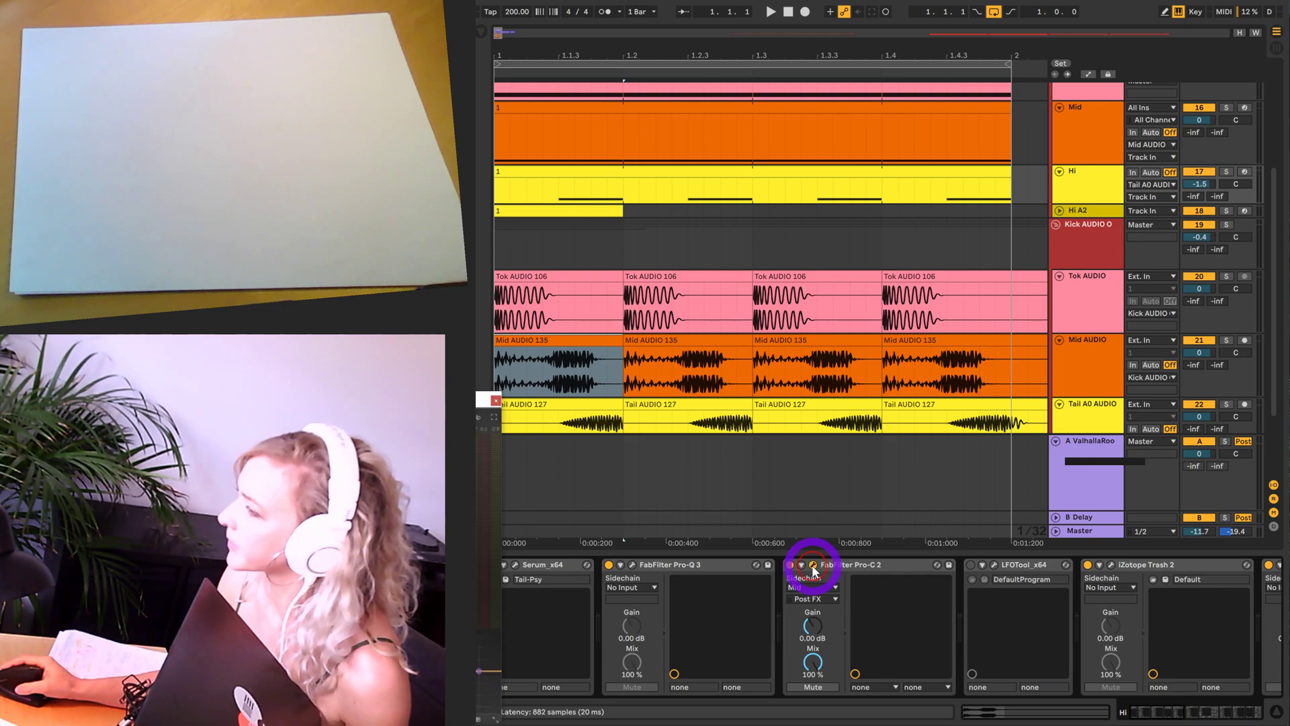
left_click_drag(483, 399, 1082, 196)
left_click(810, 629)
left_click(902, 274)
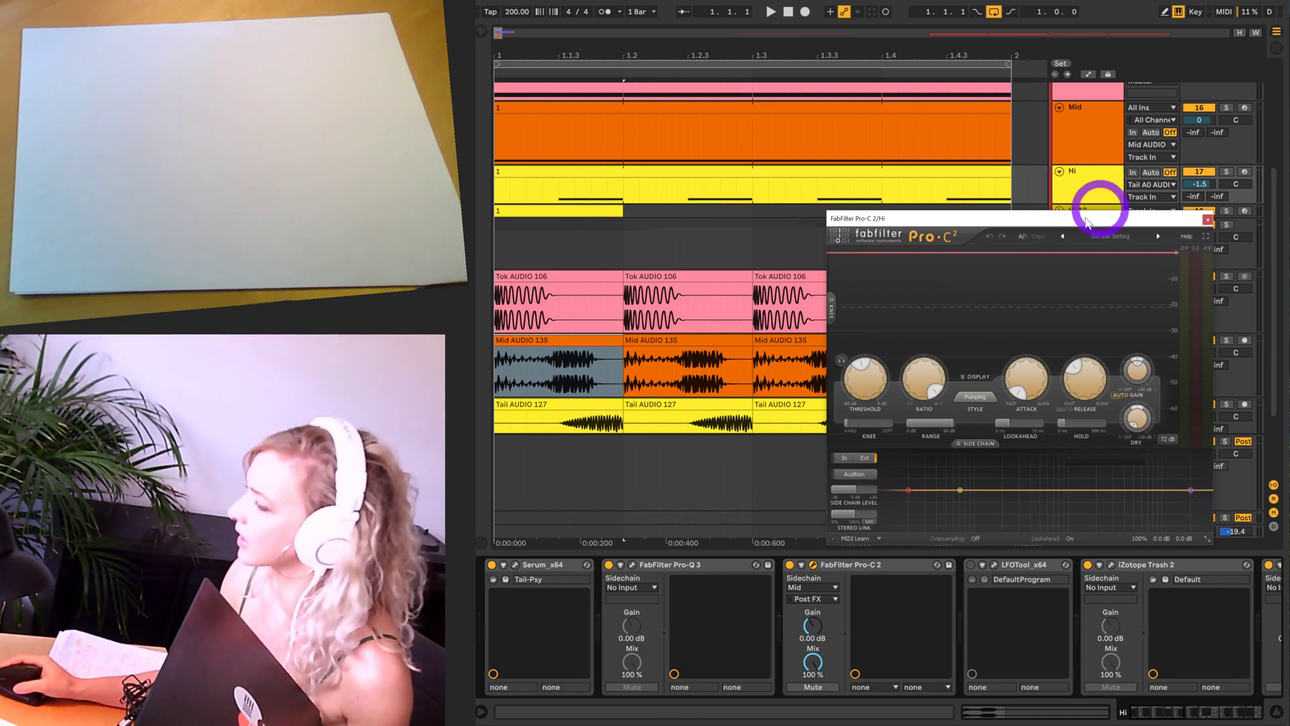
left_click(833, 598)
left_click(829, 587)
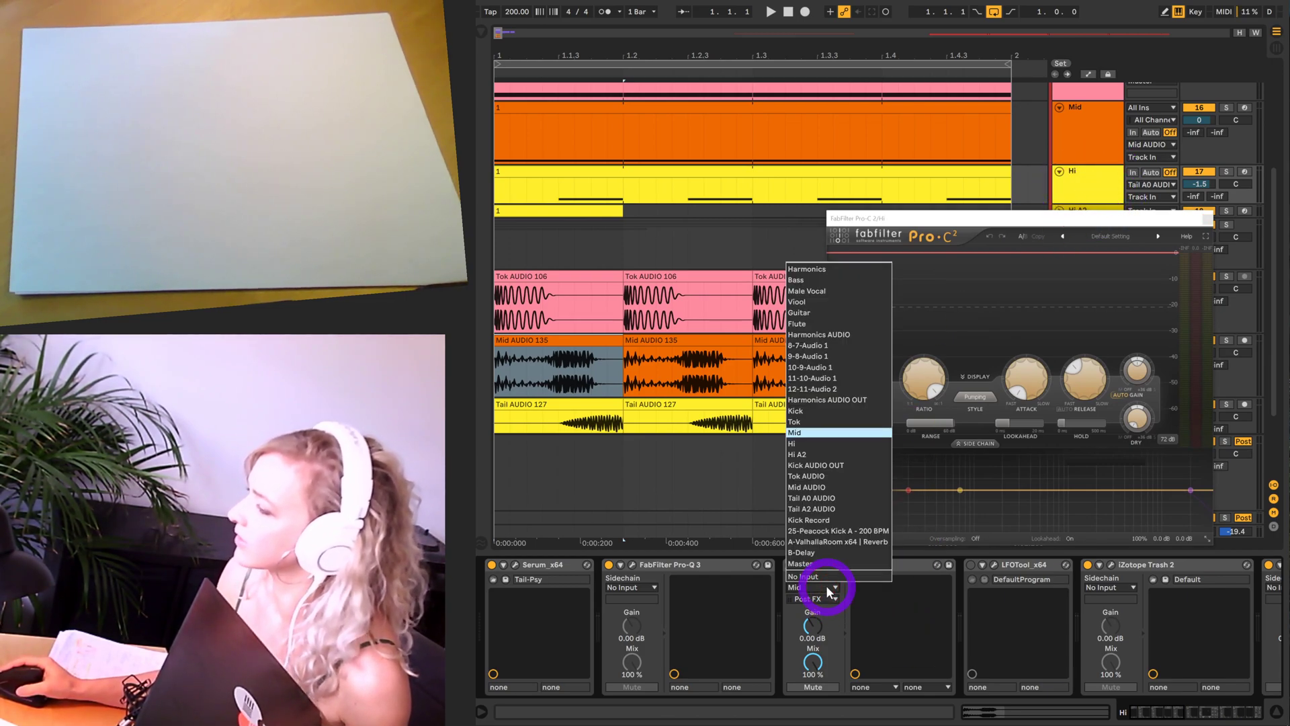
left_click(830, 590)
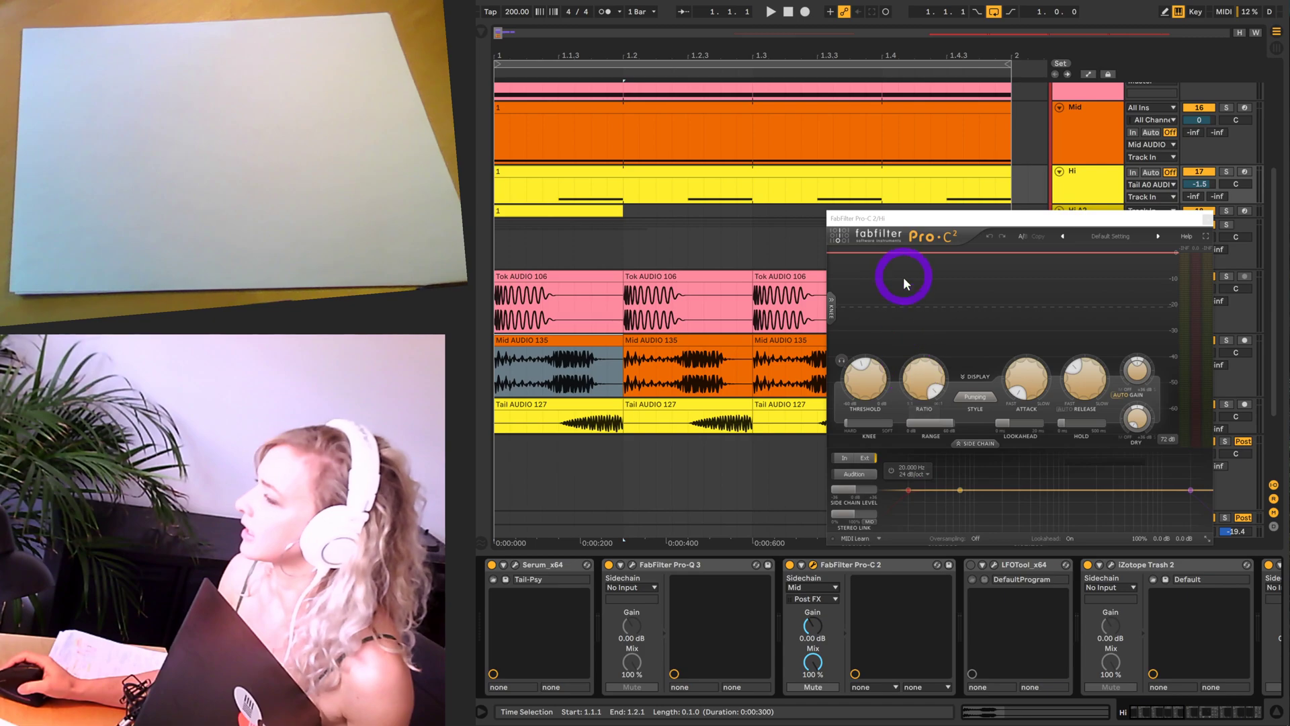
- Close Pro-C 2, show the automation lanes, and move the Tok gain's -inf dB point later
left_click(1208, 221)
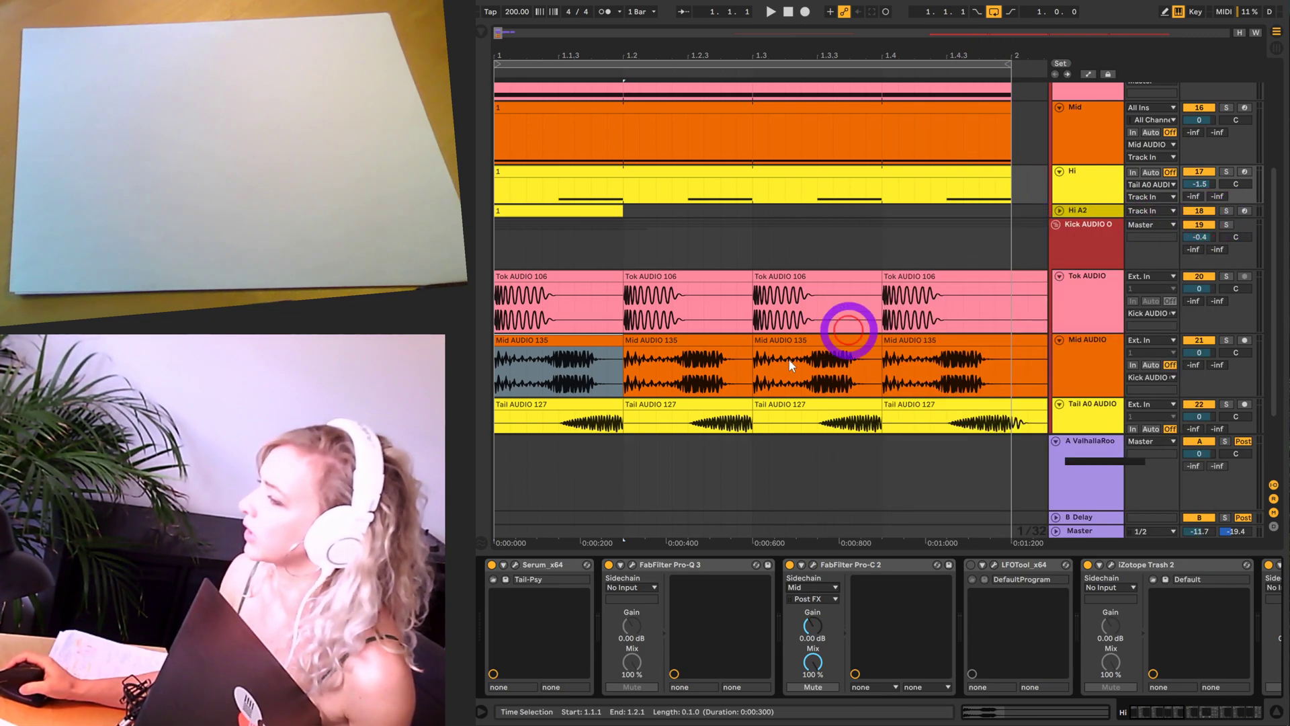
scroll(671, 369, "down", 3)
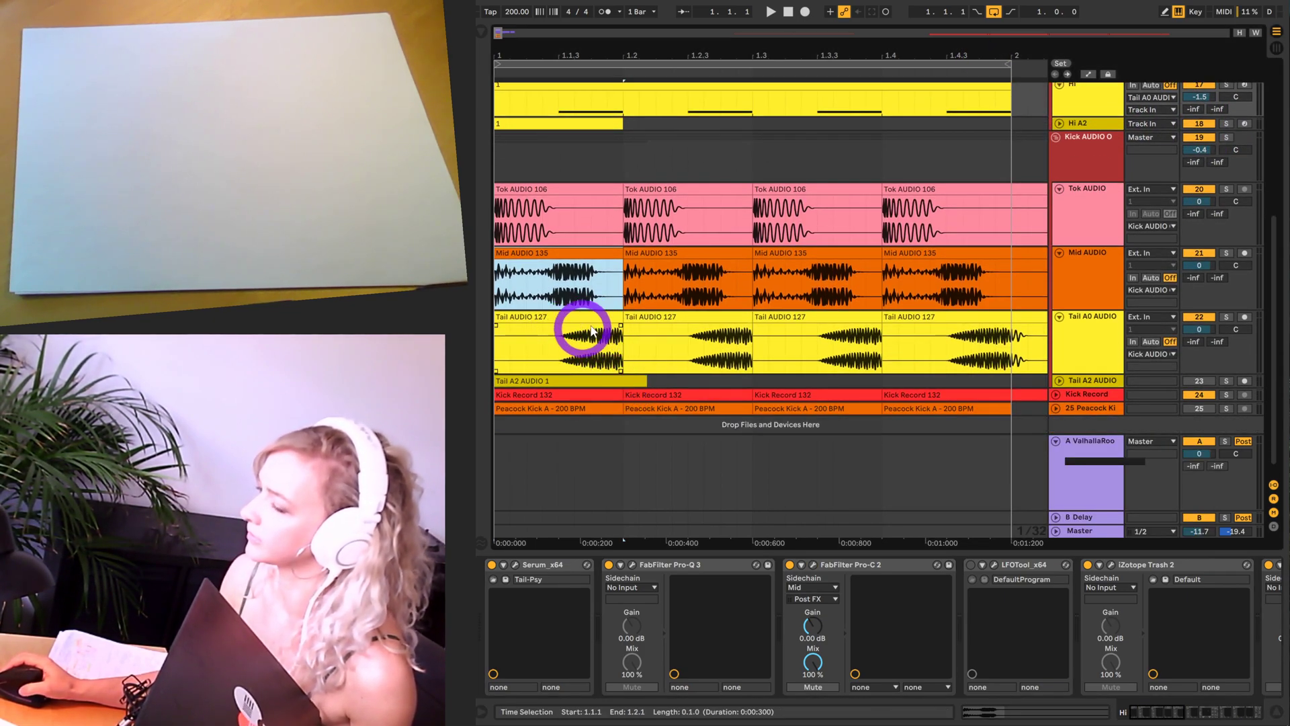
scroll(585, 340, "up", 3)
scroll(672, 269, "up", 3)
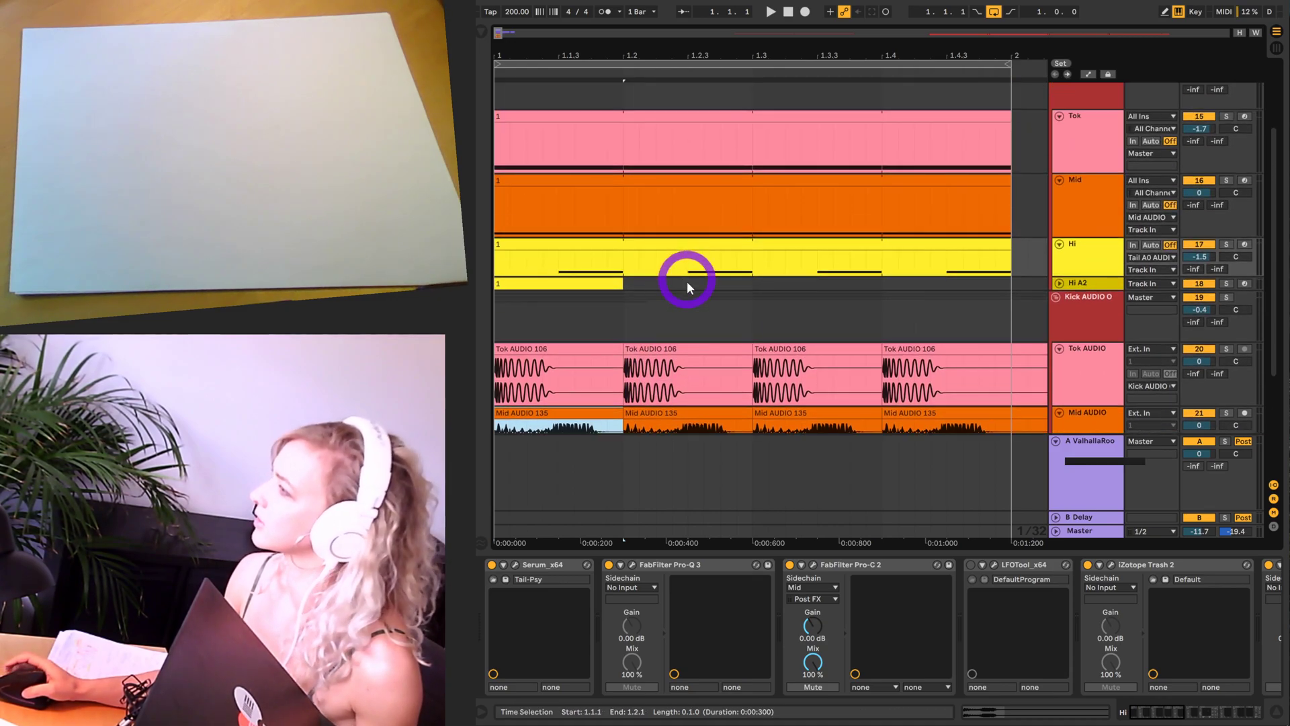
left_click(1089, 73)
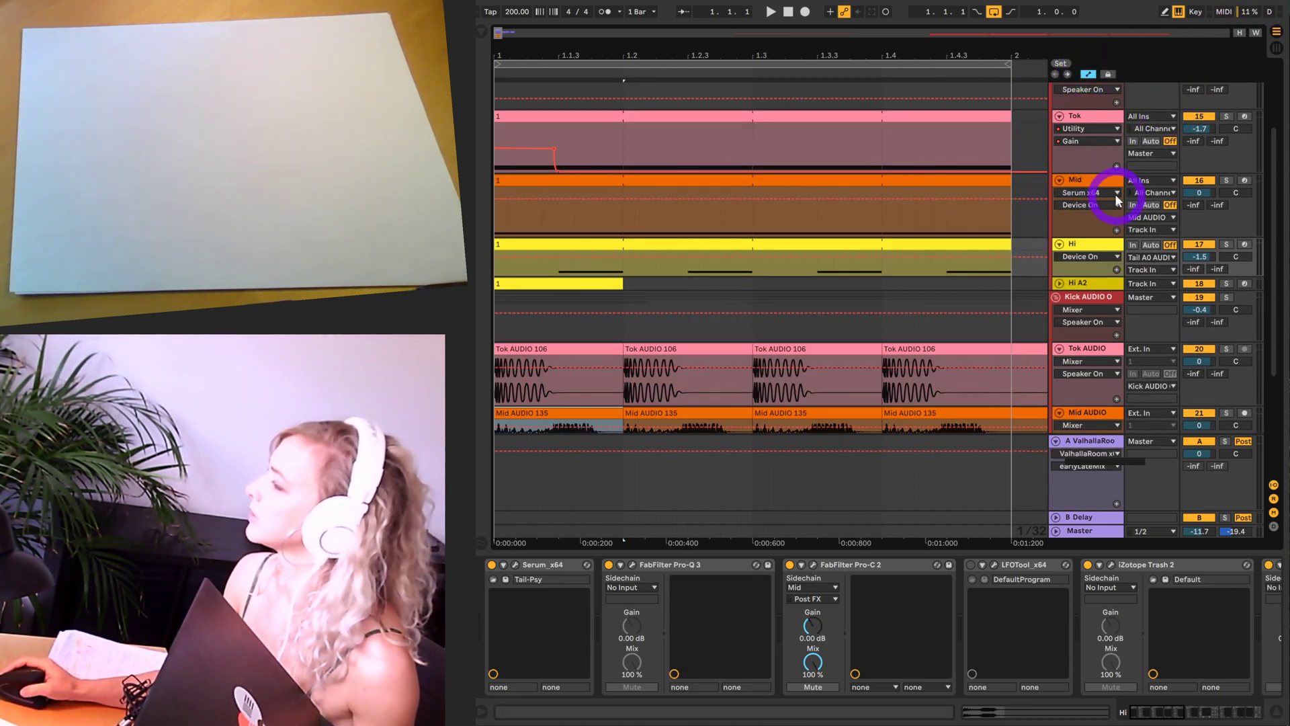
left_click(553, 149)
mouse_move(567, 172)
left_mouse_down()
mouse_move(584, 175)
mouse_move(574, 169)
left_mouse_up()
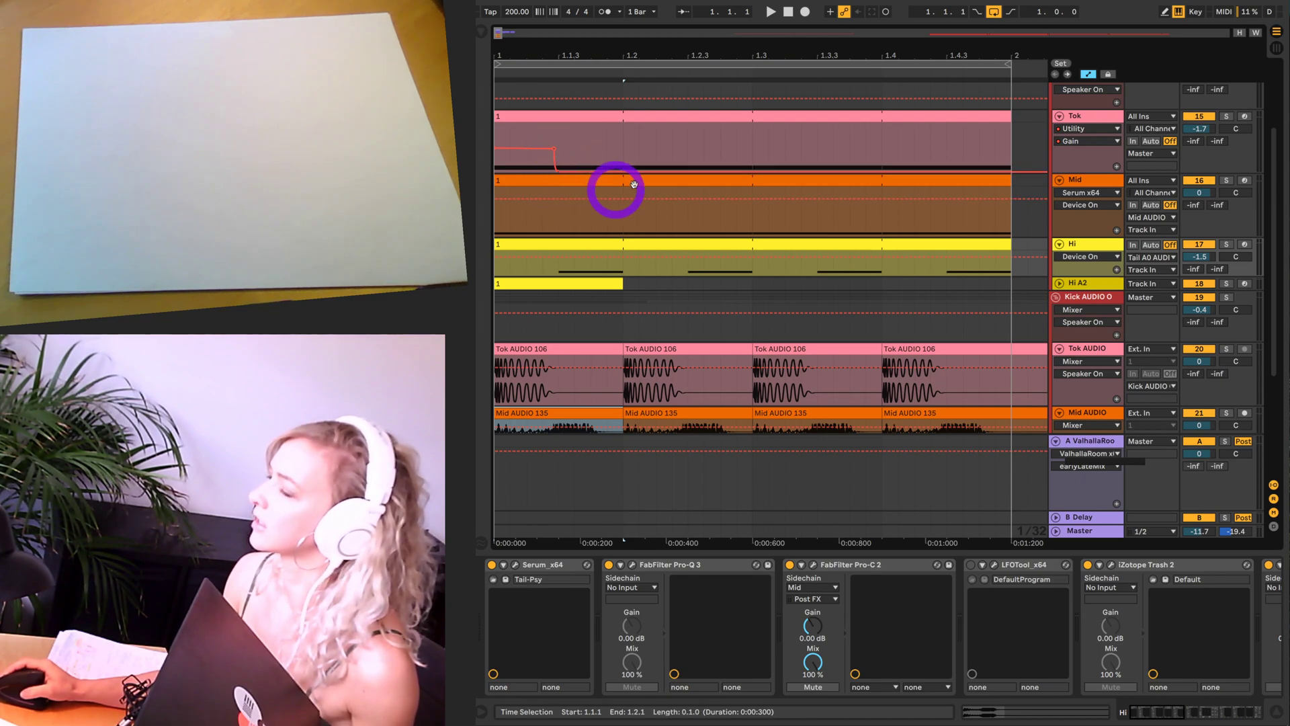
- Add Utility Gain automation on Mid and pull it down to -inf after the hit
left_click(571, 132)
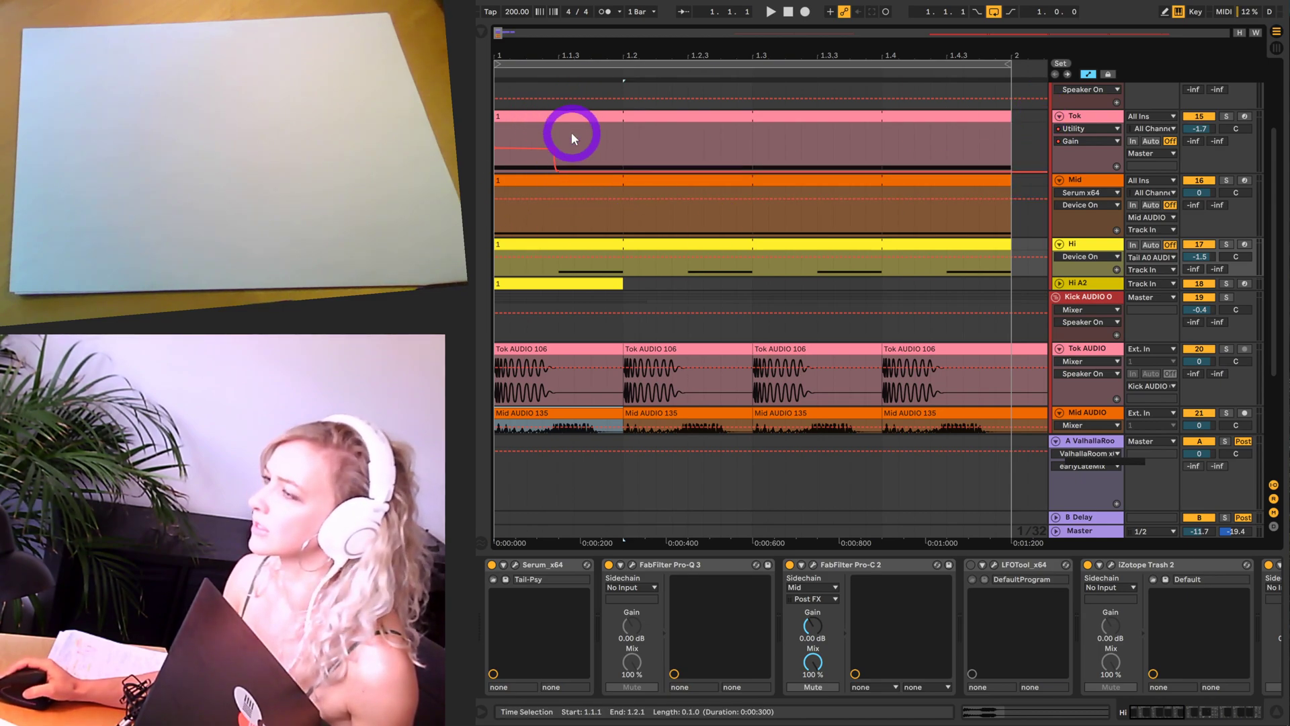
left_click(1084, 205)
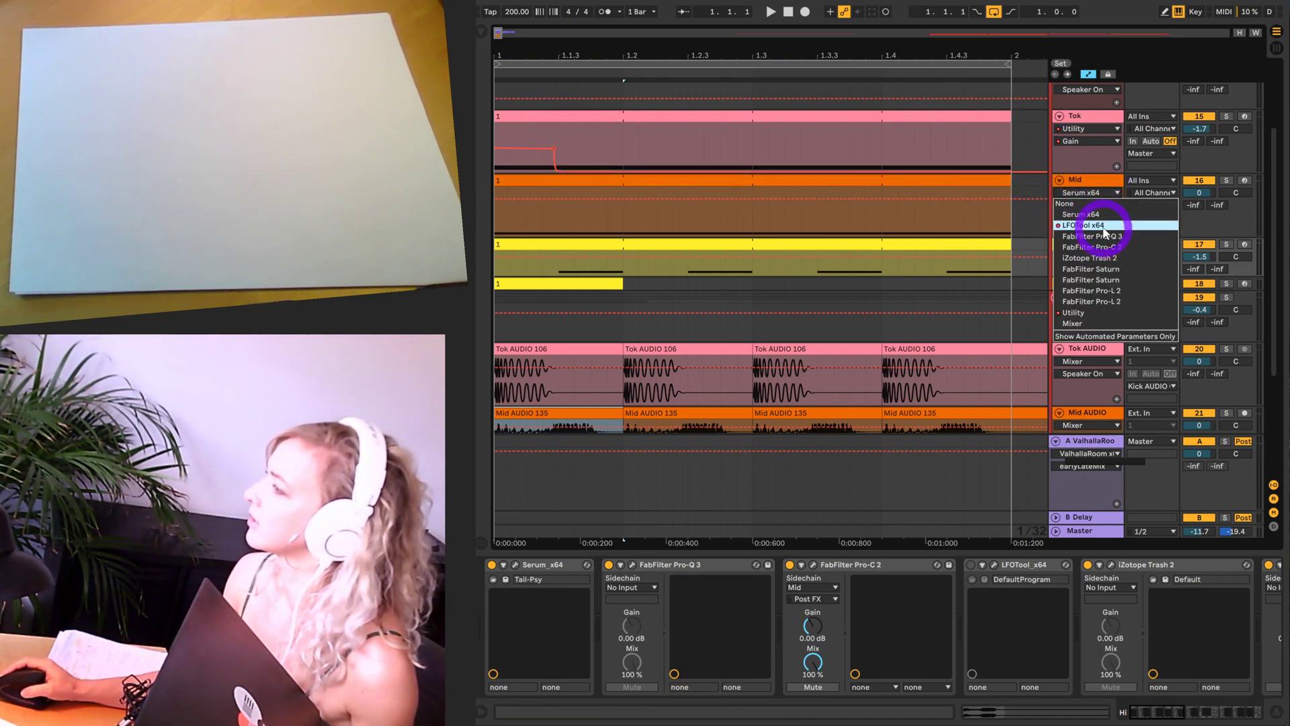
left_click(1073, 312)
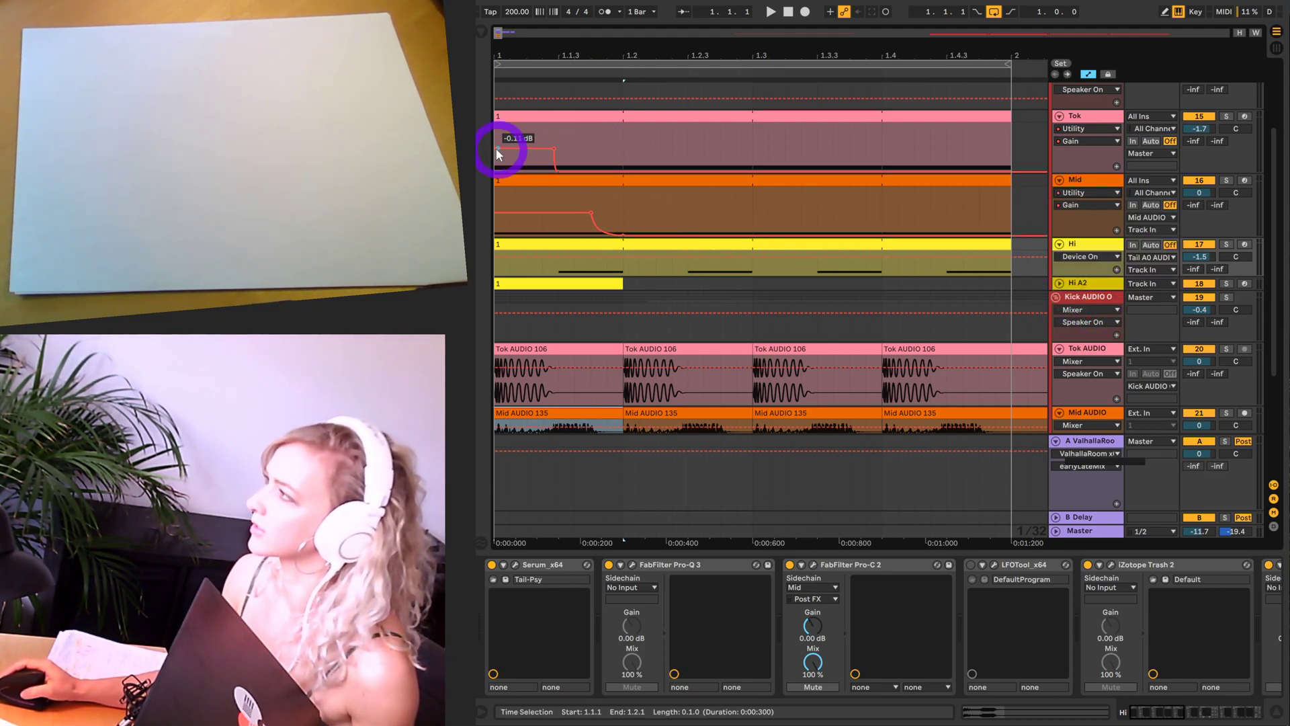
left_click_drag(510, 151, 562, 164)
left_click(529, 218)
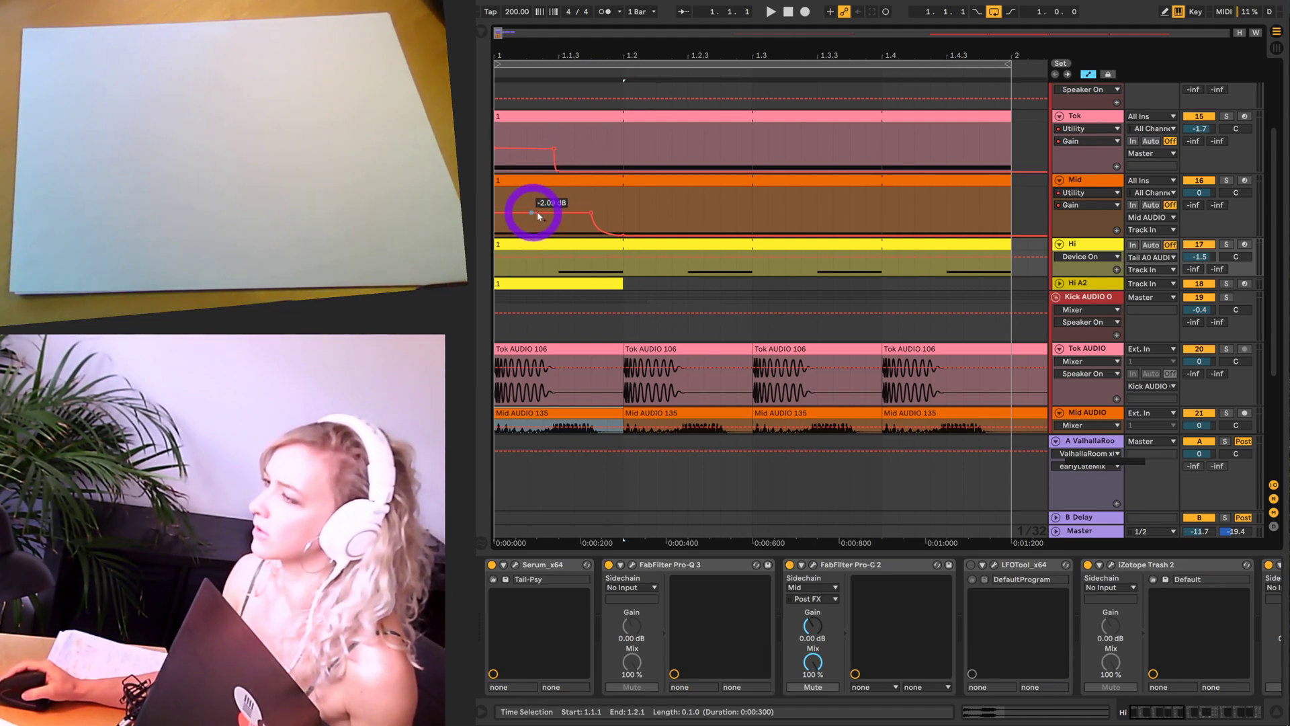
left_click_drag(552, 213, 650, 232)
- Expand the Hi track's lane to show its automatable parameters
scroll(650, 232, "down", 1)
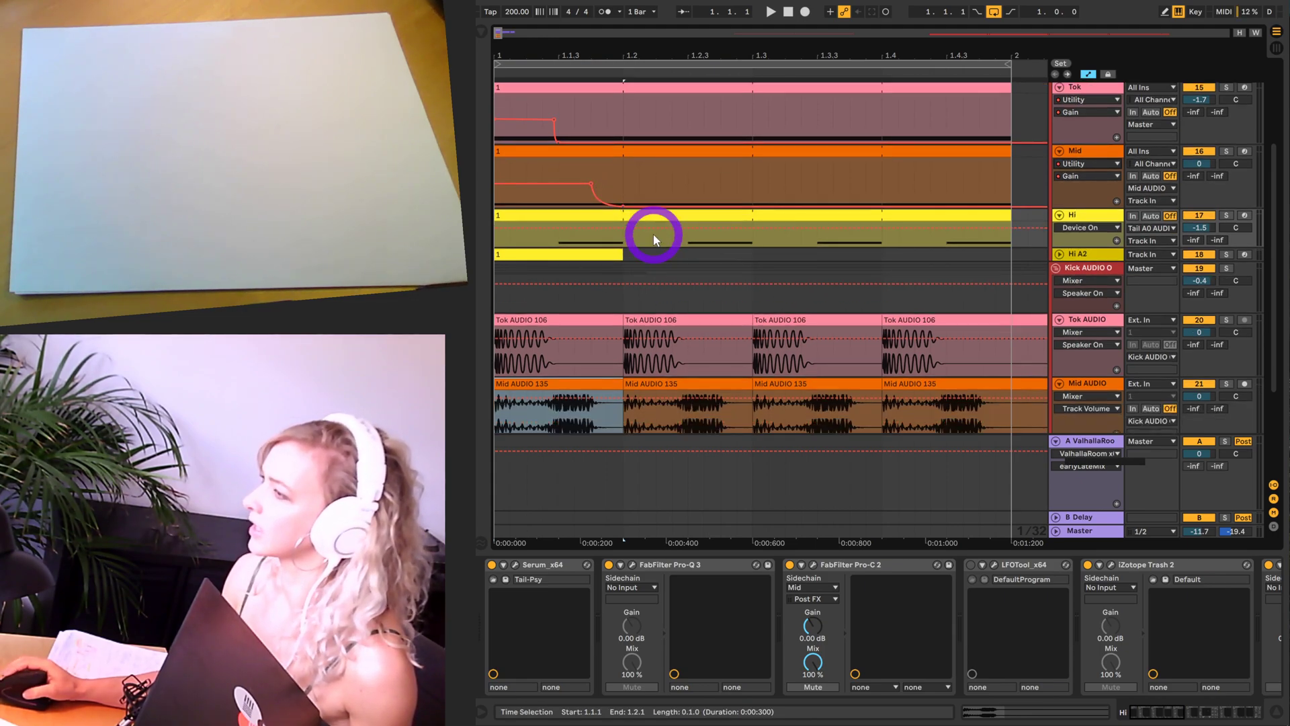
left_click(1061, 215)
left_click(1059, 216)
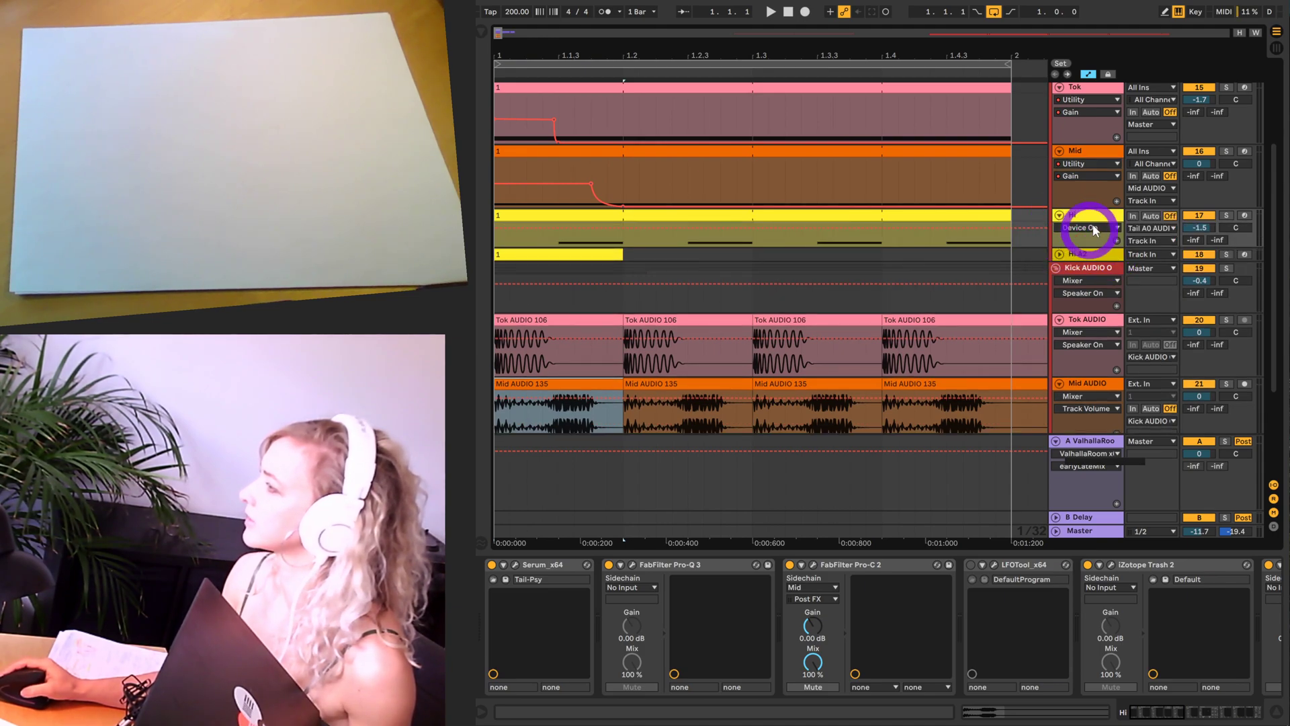
mouse_move(1094, 230)
left_mouse_down()
mouse_move(1095, 339)
mouse_move(1083, 226)
left_mouse_up()
- Hide the automation envelopes and fold the Tok, Mid and Hi tracks and the Kick group
left_click(1088, 76)
scroll(1062, 134, "up", 2)
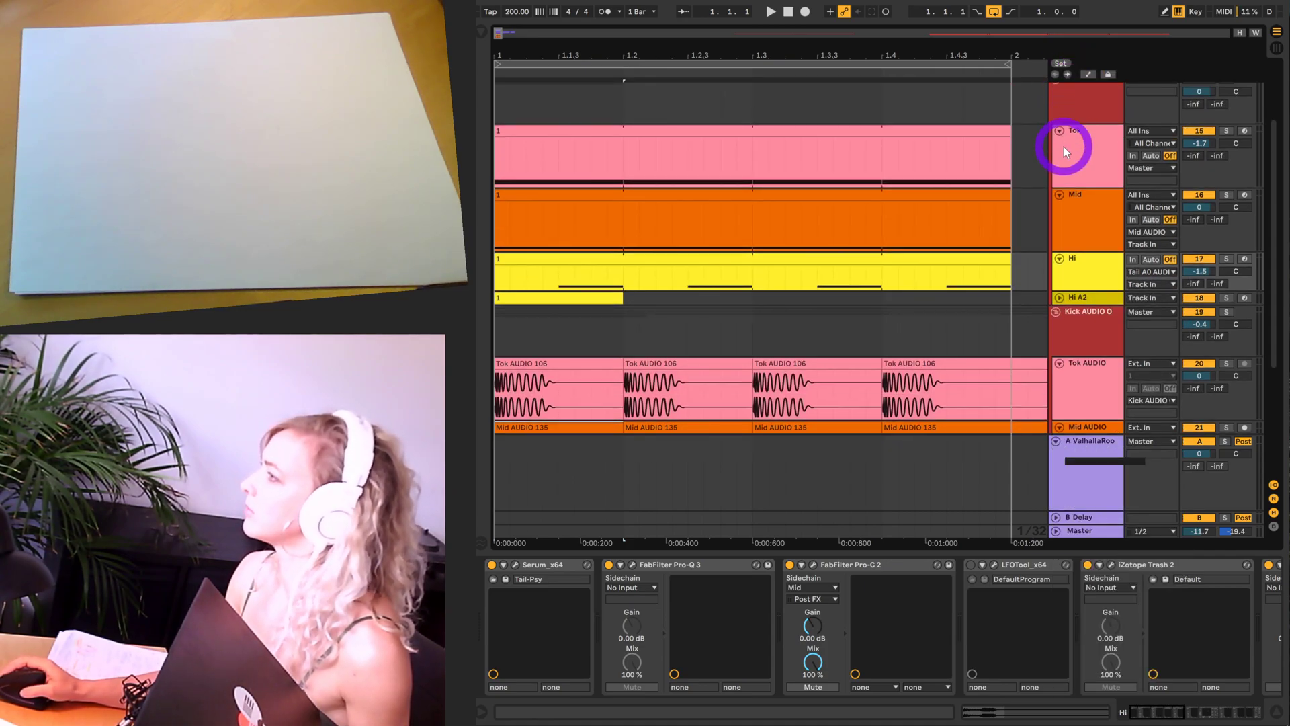
left_click(1059, 132)
left_click(1061, 145)
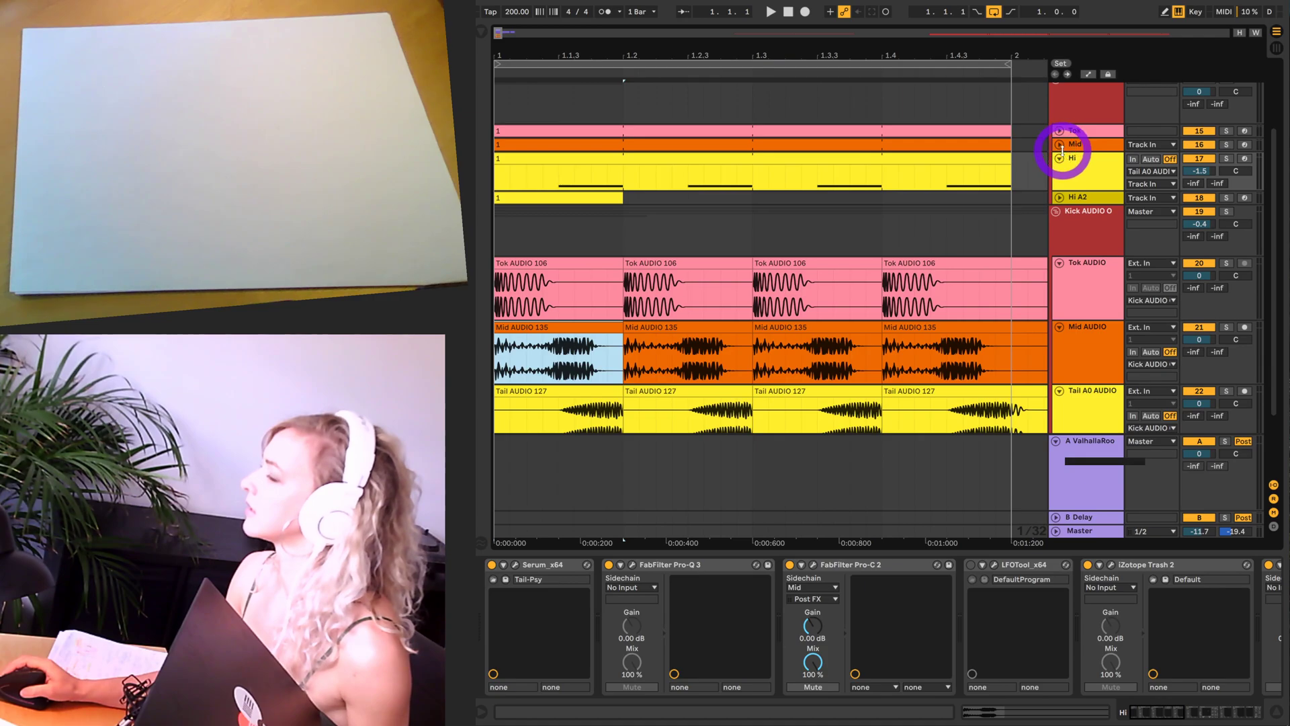
left_click(1060, 158)
scroll(1071, 165, "up", 1)
left_click(1056, 108)
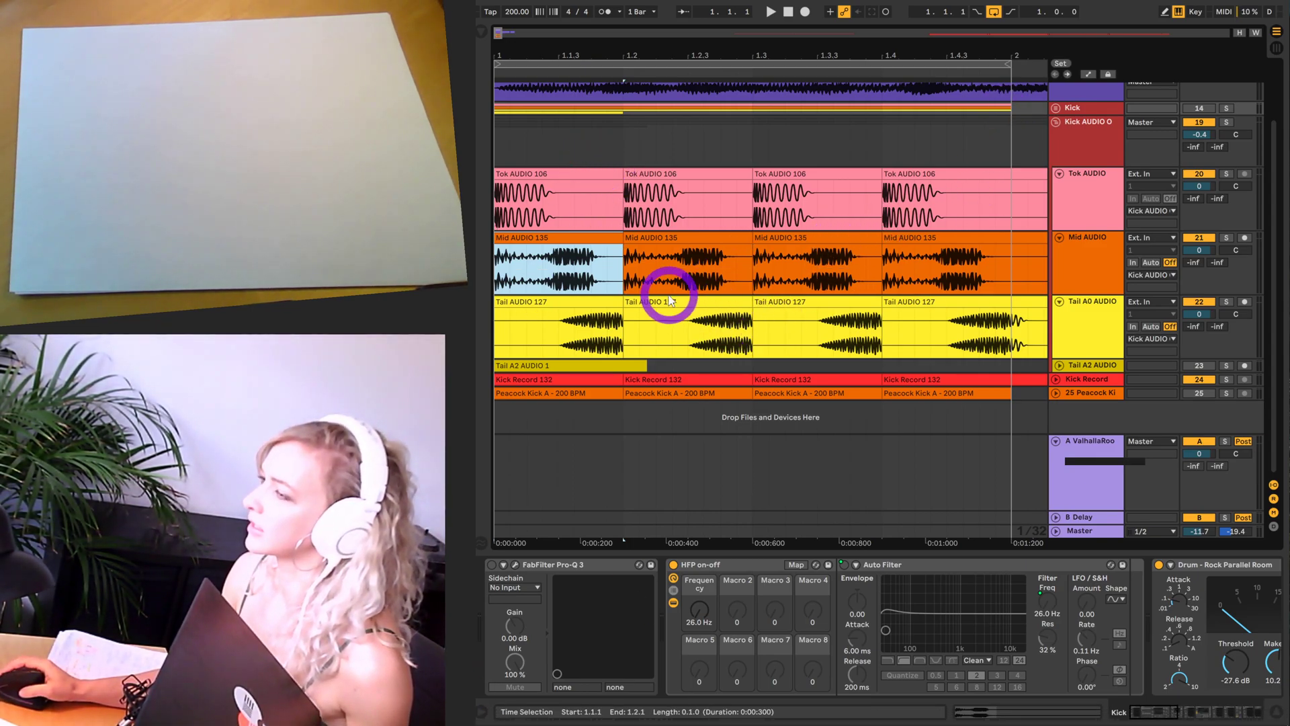
left_click(794, 16)
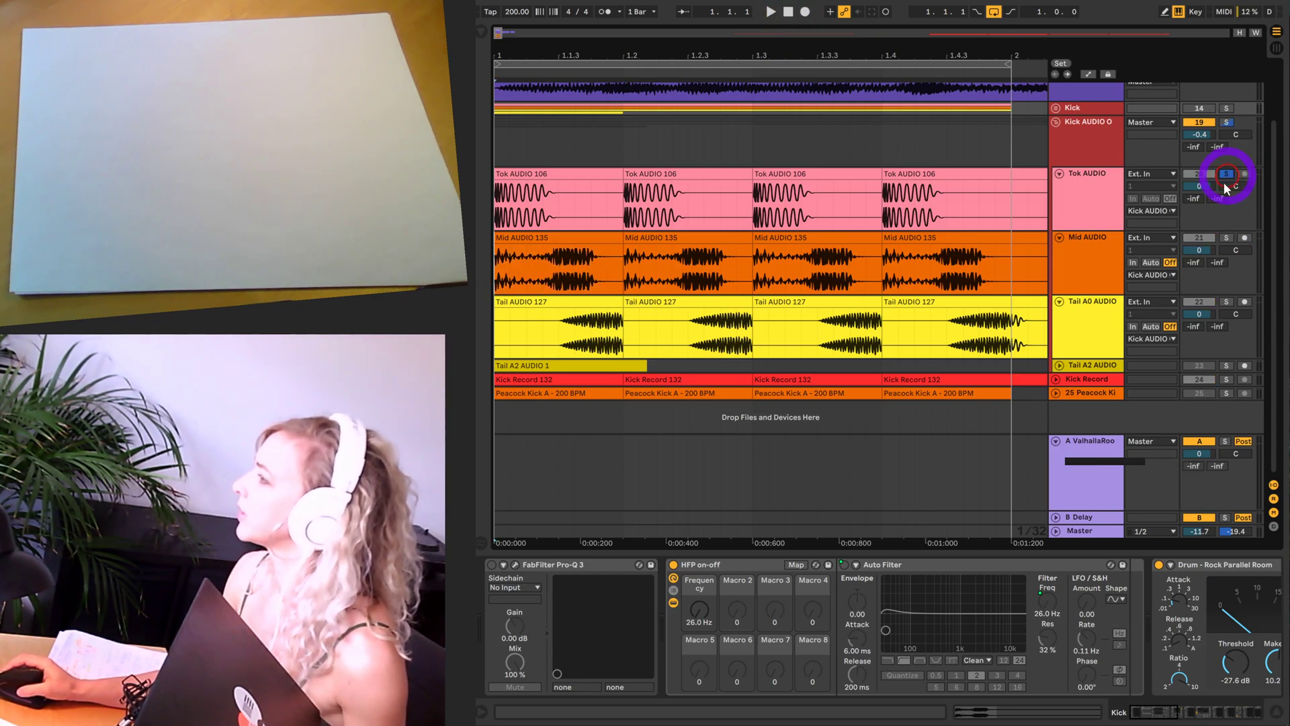
- Solo Mid AUDIO and play it back while comparing its clips with the Tail clips
left_click(771, 12)
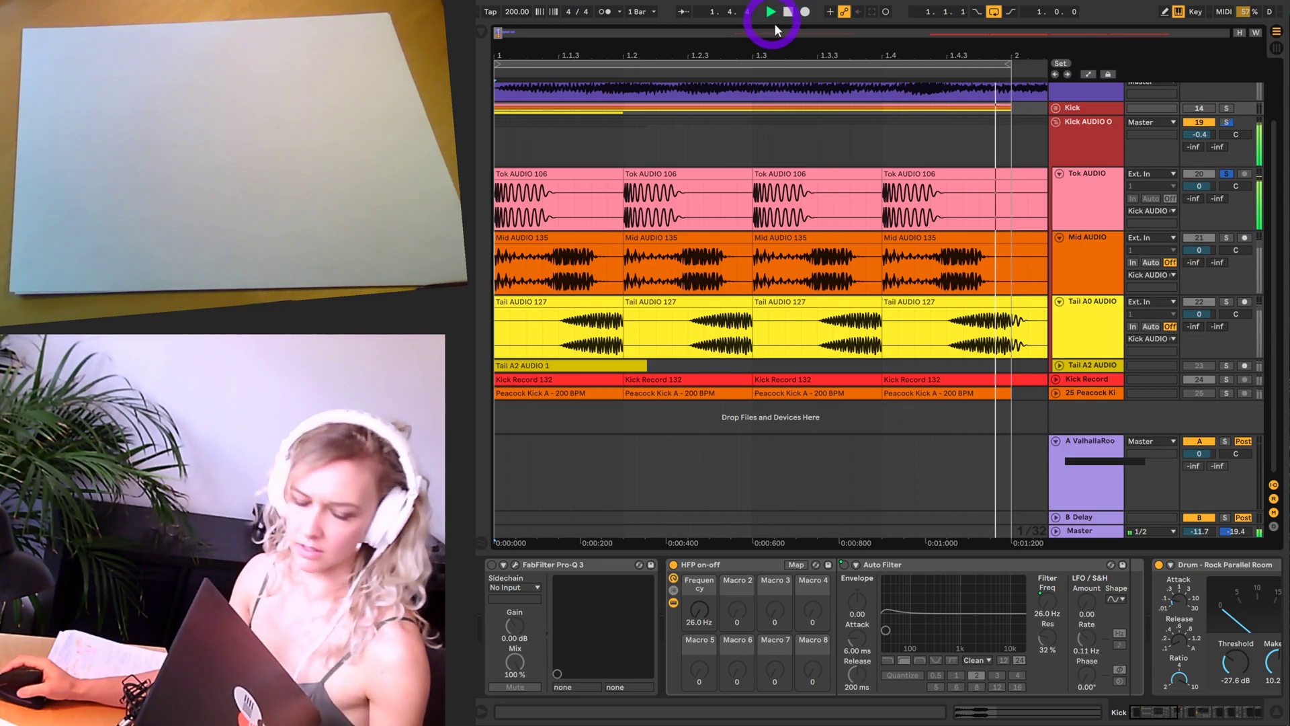
key("space")
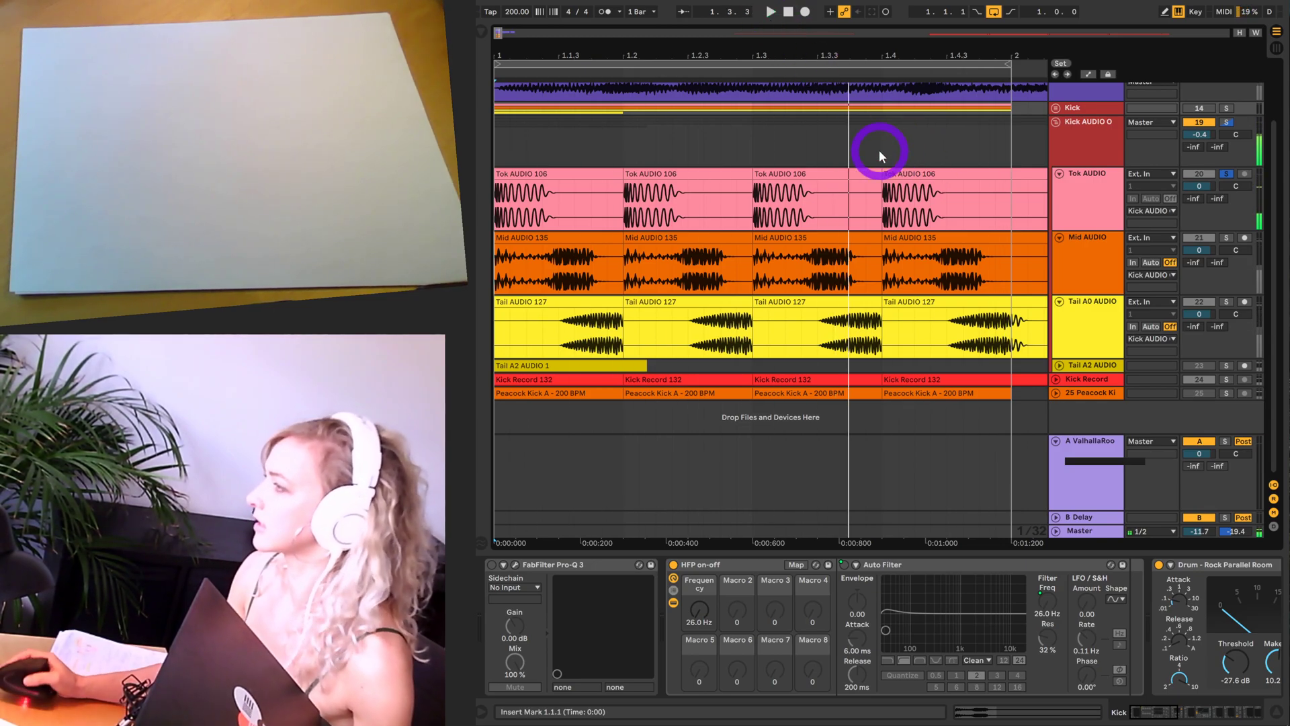
left_click(1202, 301)
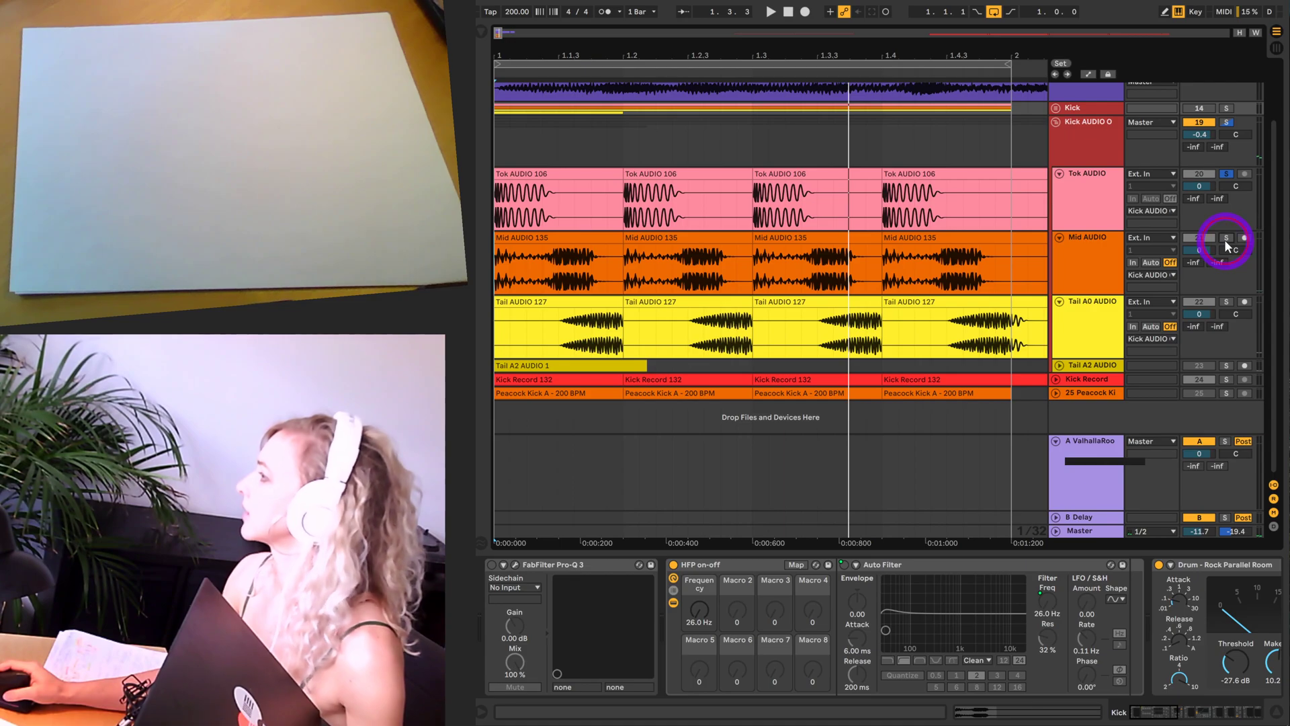
left_click(829, 417)
key("space")
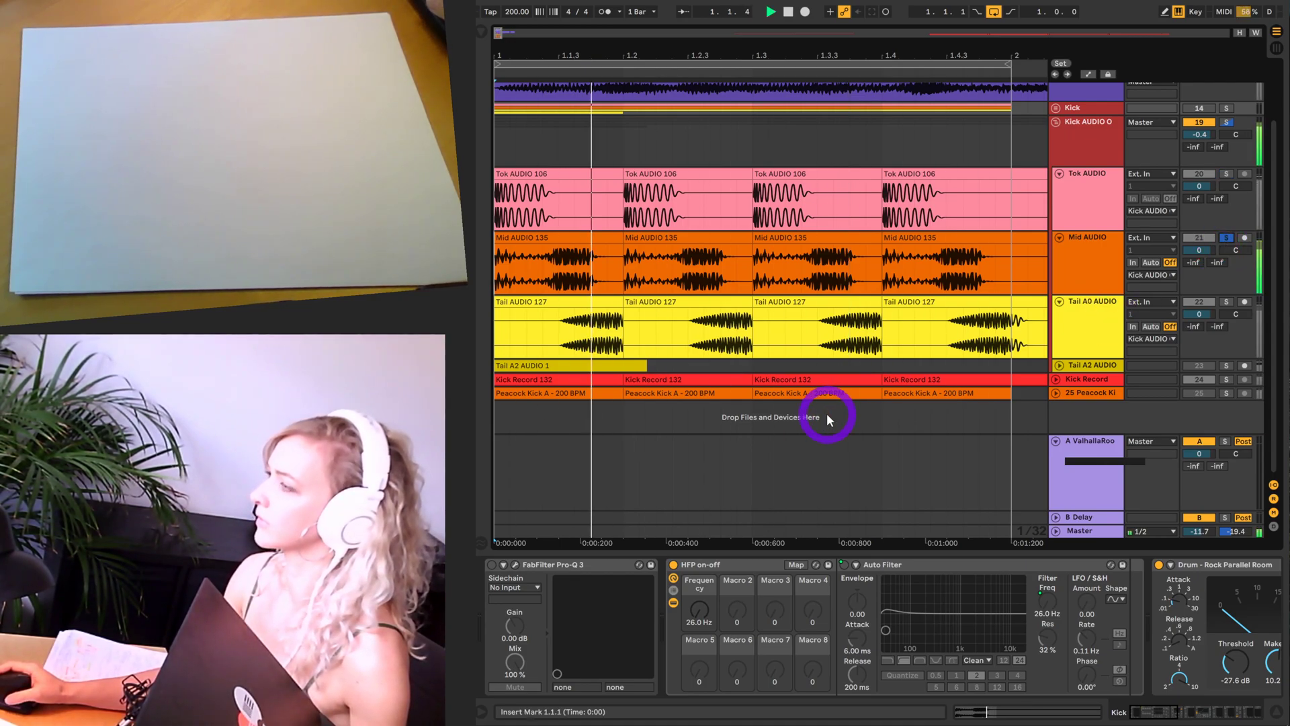
key("space")
left_click(677, 323)
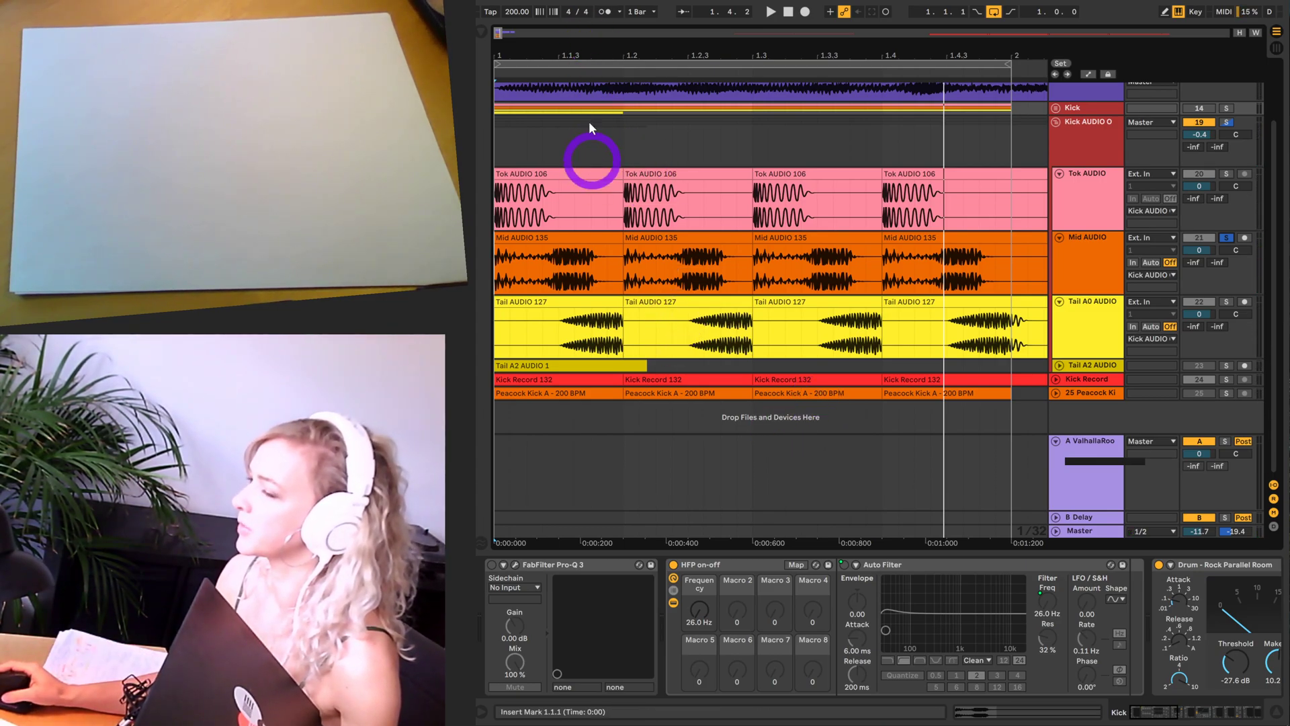
left_click(710, 252)
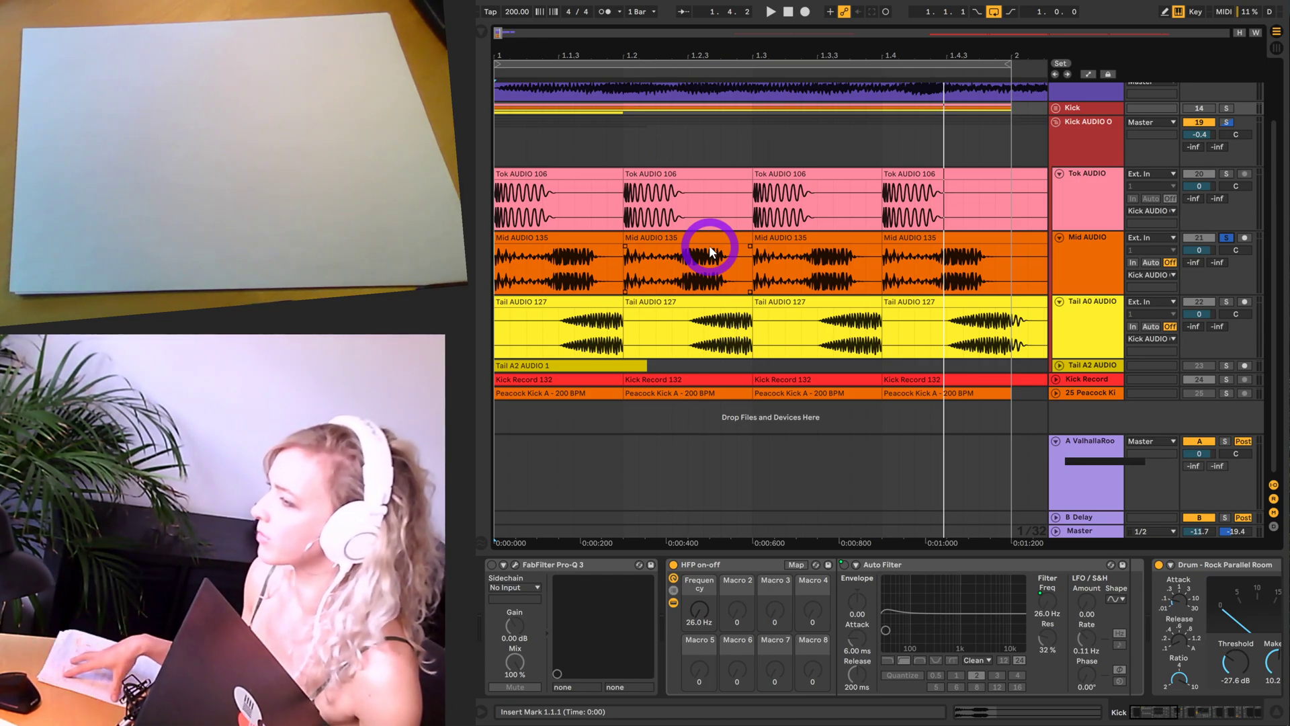
left_click(558, 262)
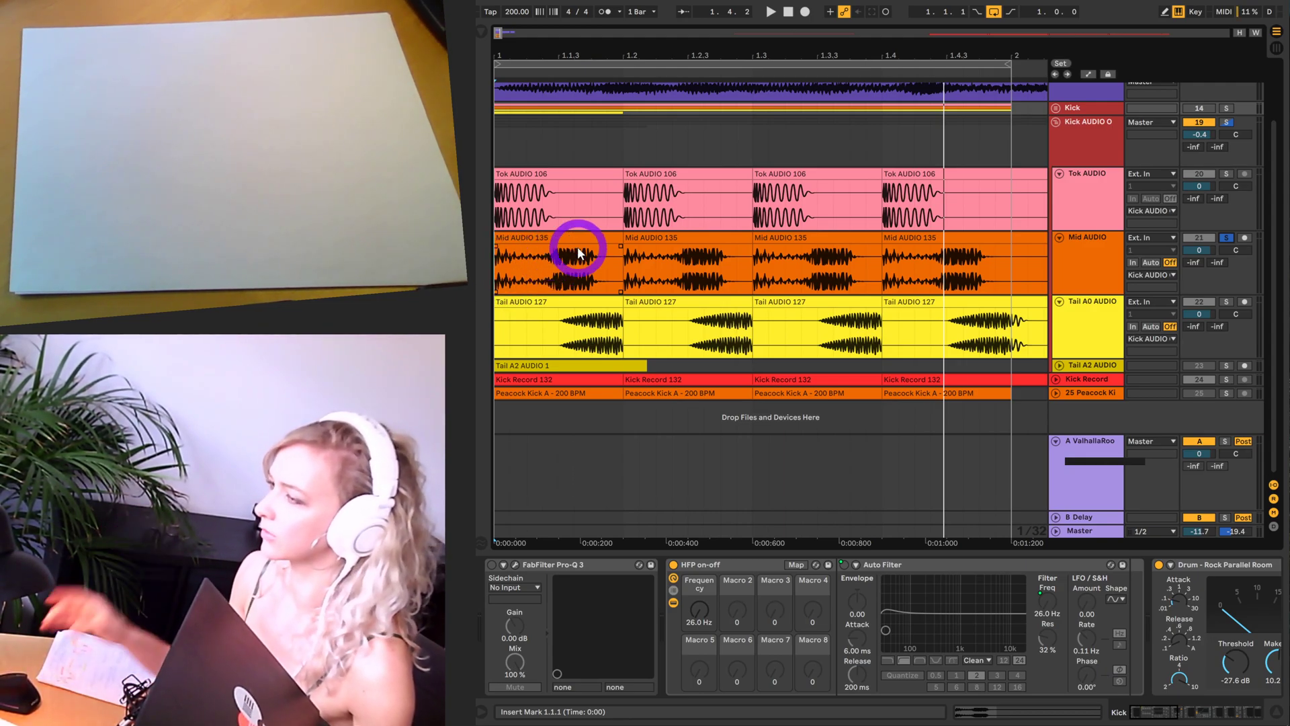
key("space")
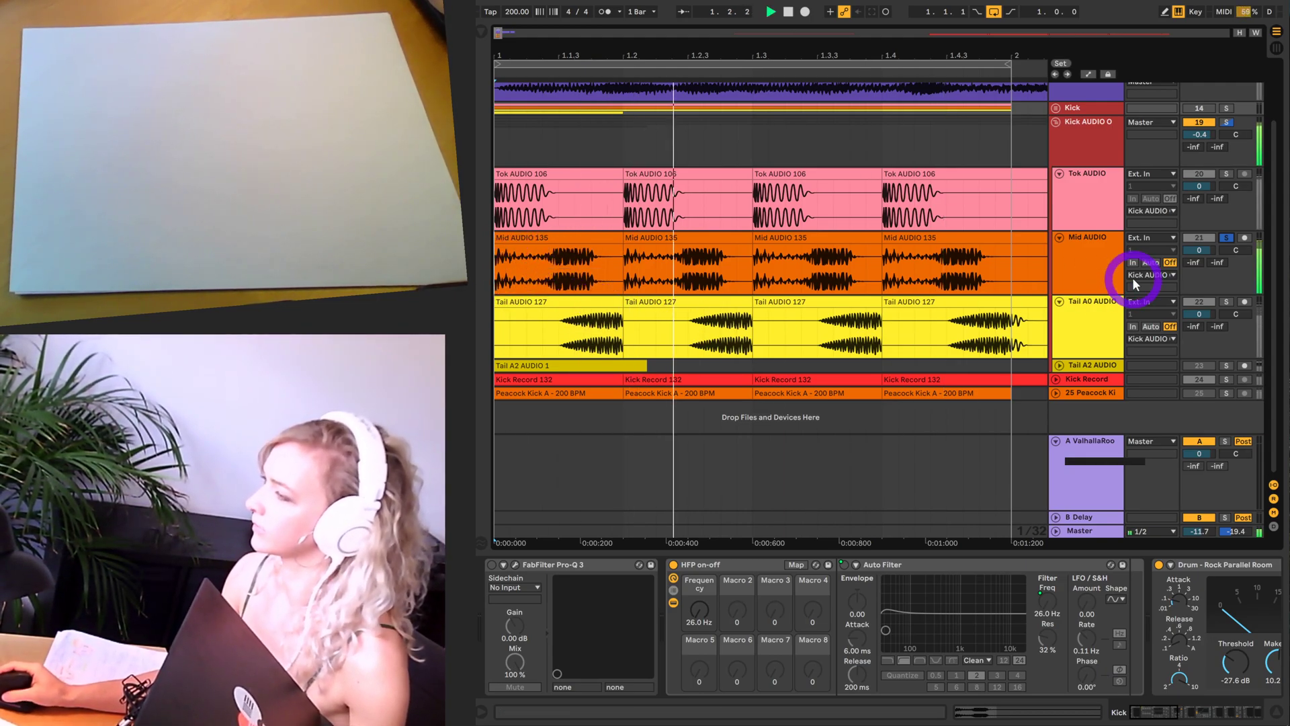
- Switch the solo to Tail A0 AUDIO, play the tail alone, then release the solo
left_click(1228, 238)
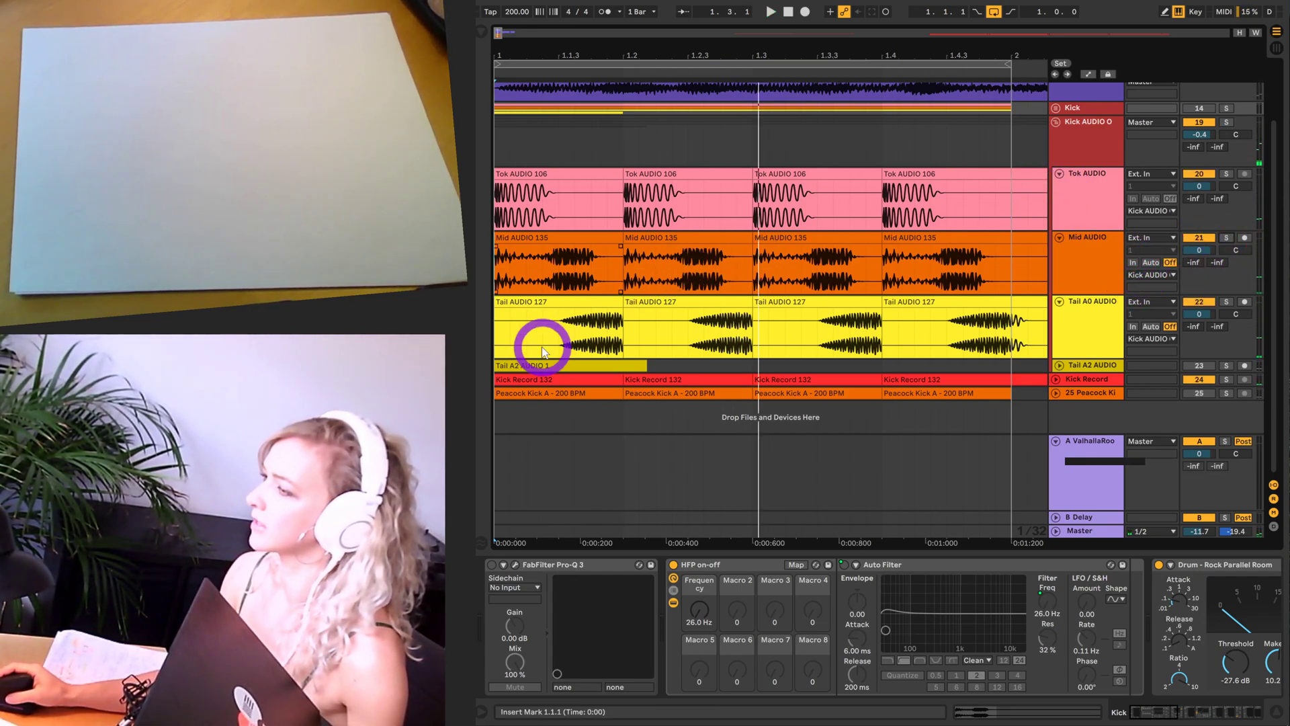
left_click(1226, 303)
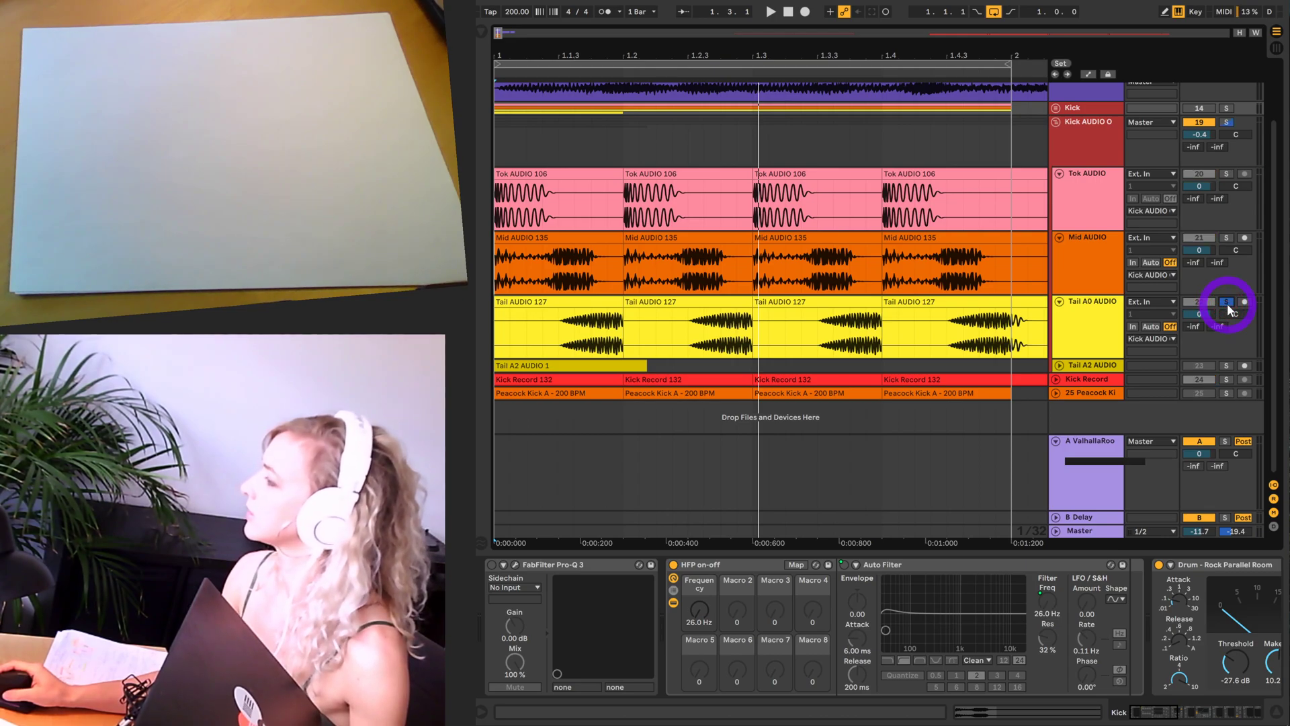
key("space")
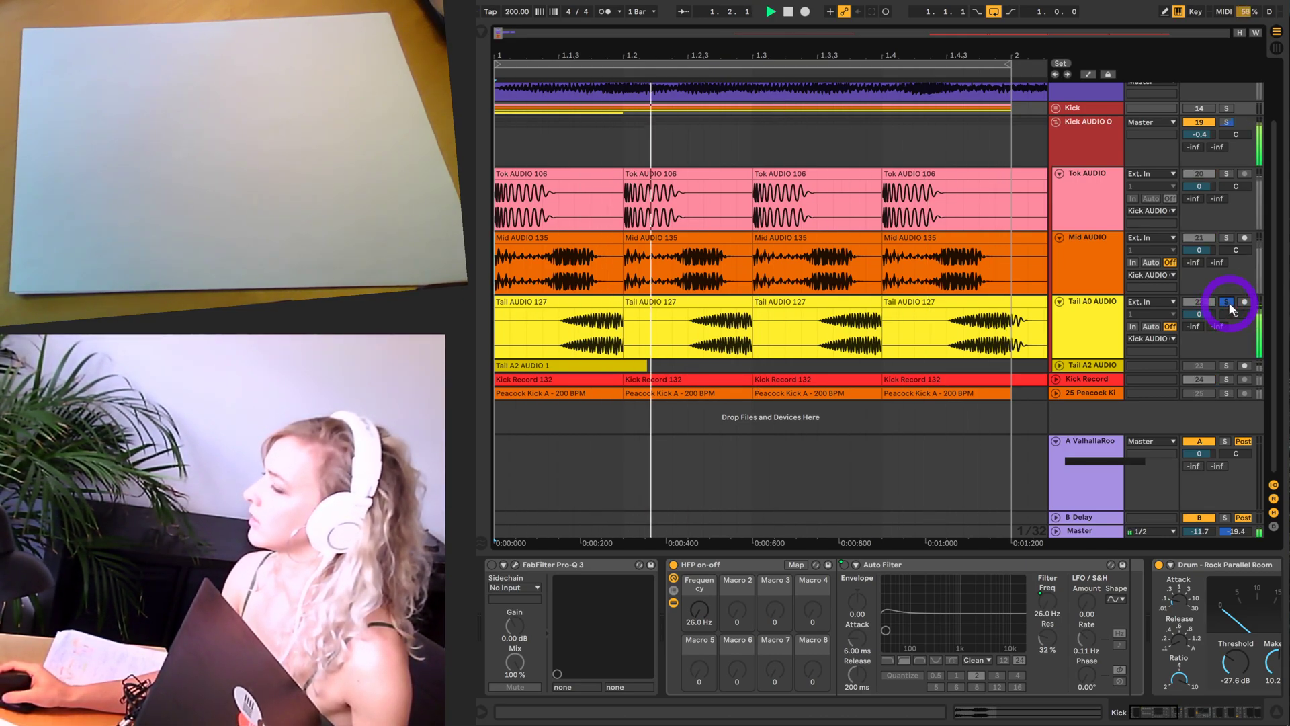
left_click(1227, 302)
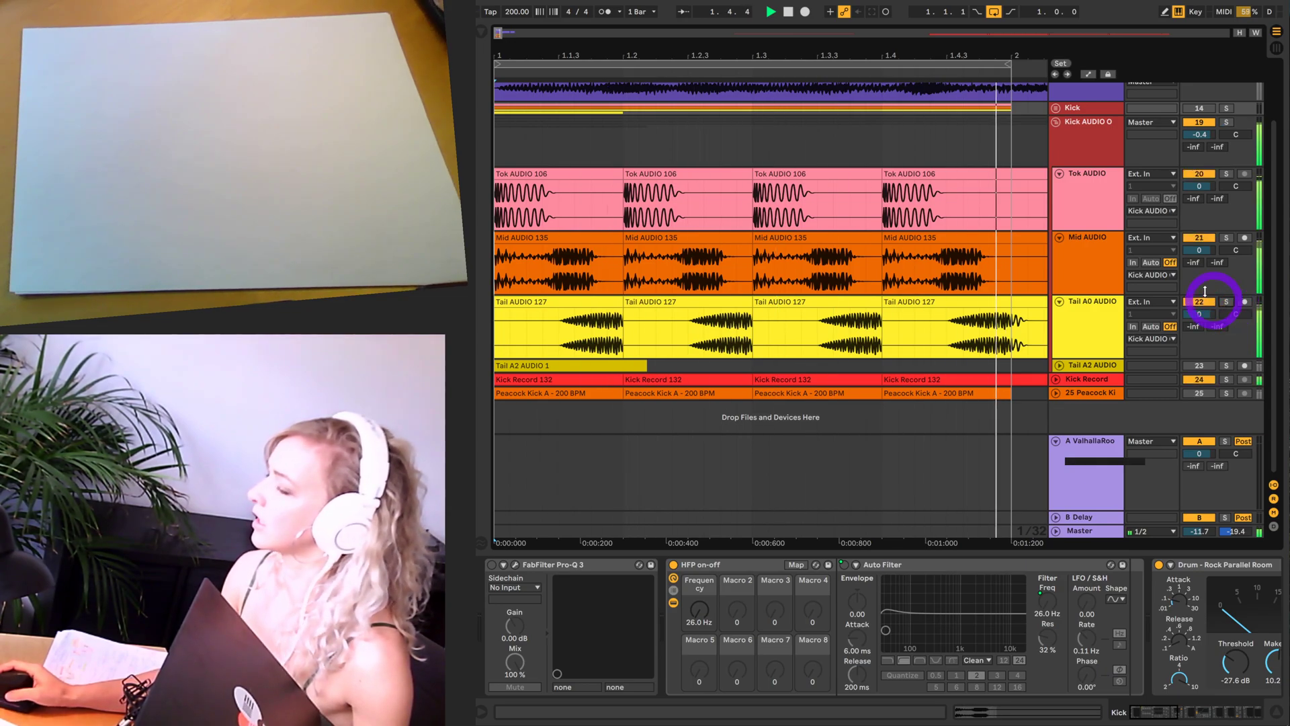
left_click(1037, 291)
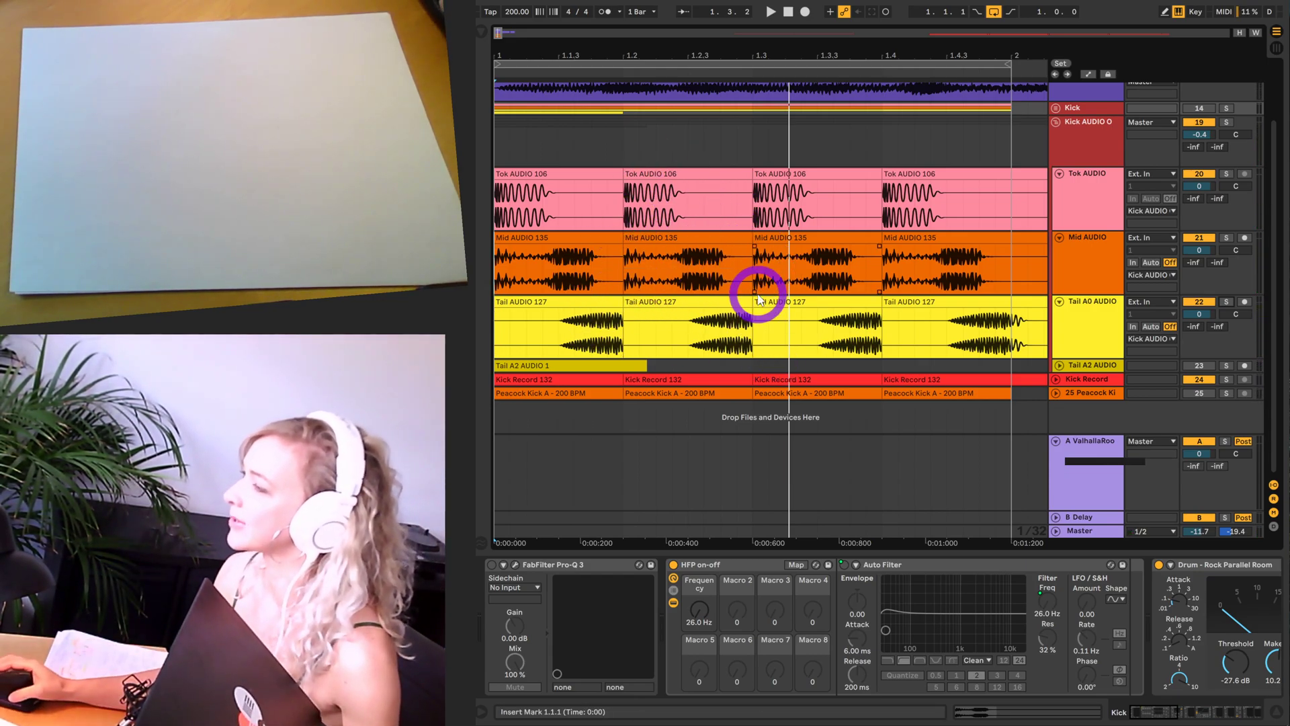
scroll(826, 295, "up", 1)
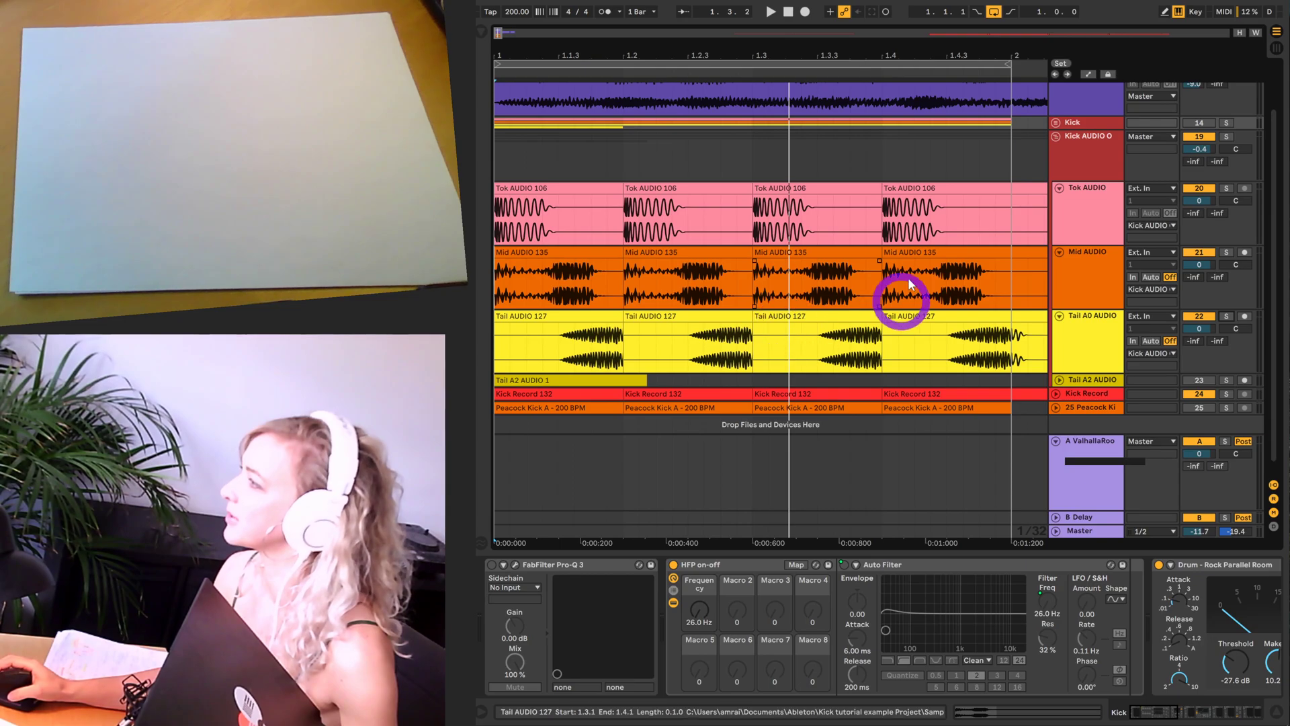
- Unfold the Kick group and Hi track, confirm the Hi clip's note is A0, and show its device chain
left_click(1057, 124)
left_click(1061, 202)
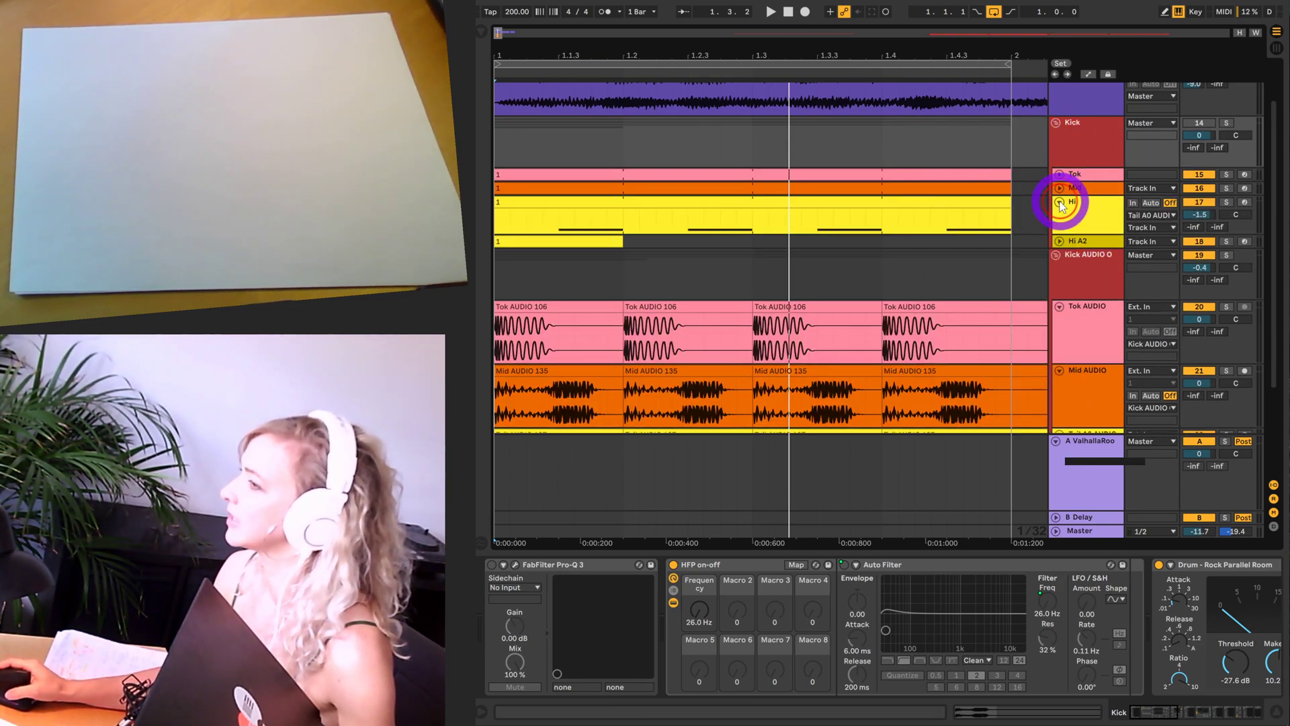
double_click(655, 204)
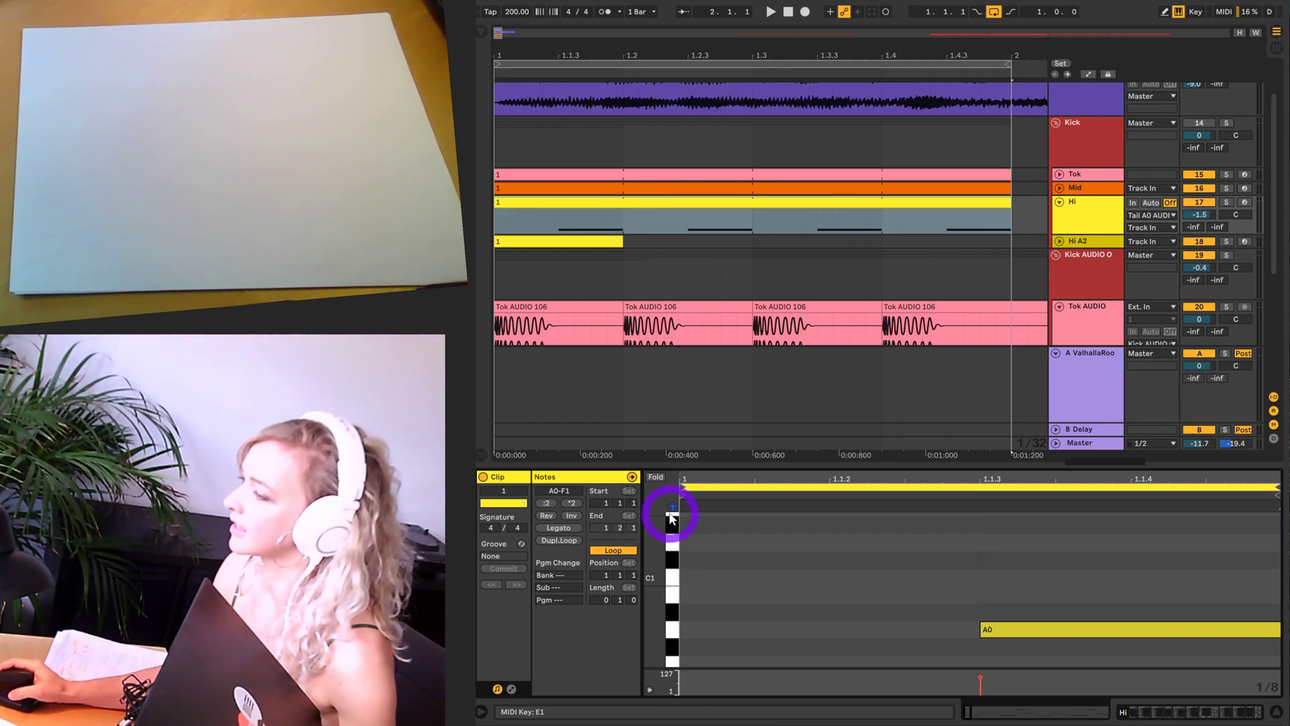
scroll(759, 574, "down", 2)
left_click(1049, 607)
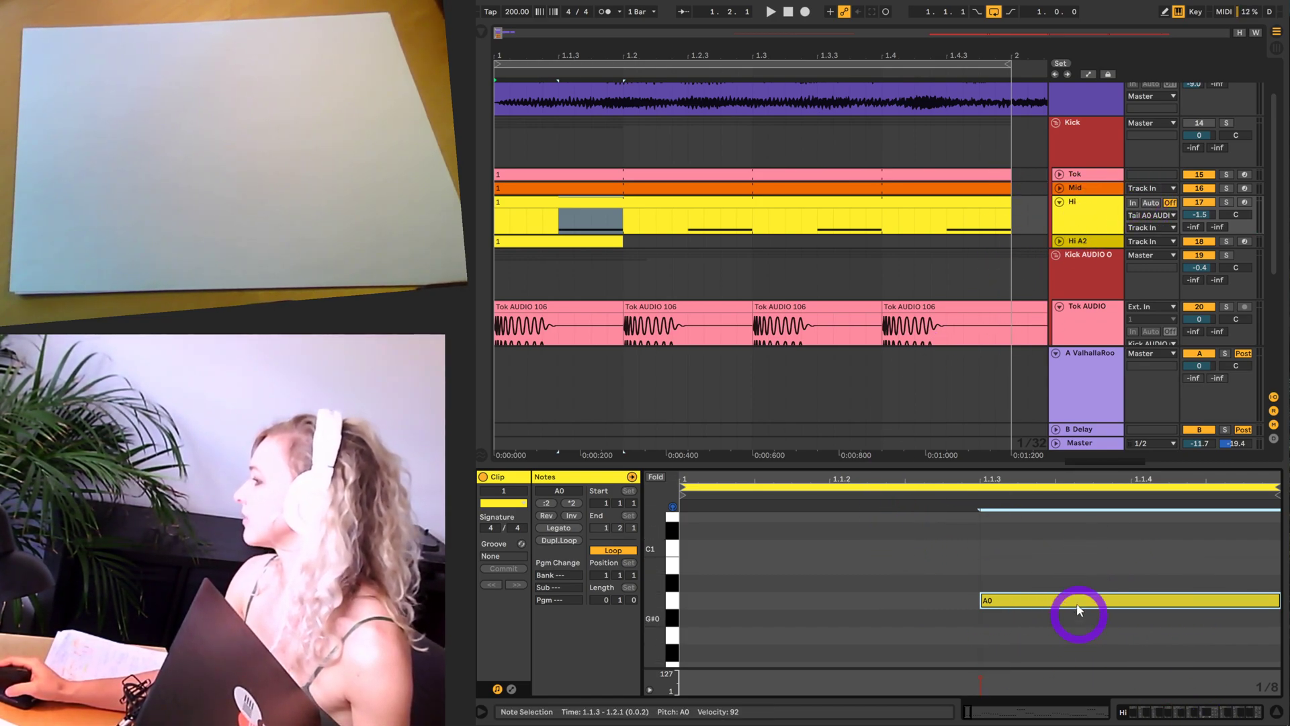
double_click(1091, 207)
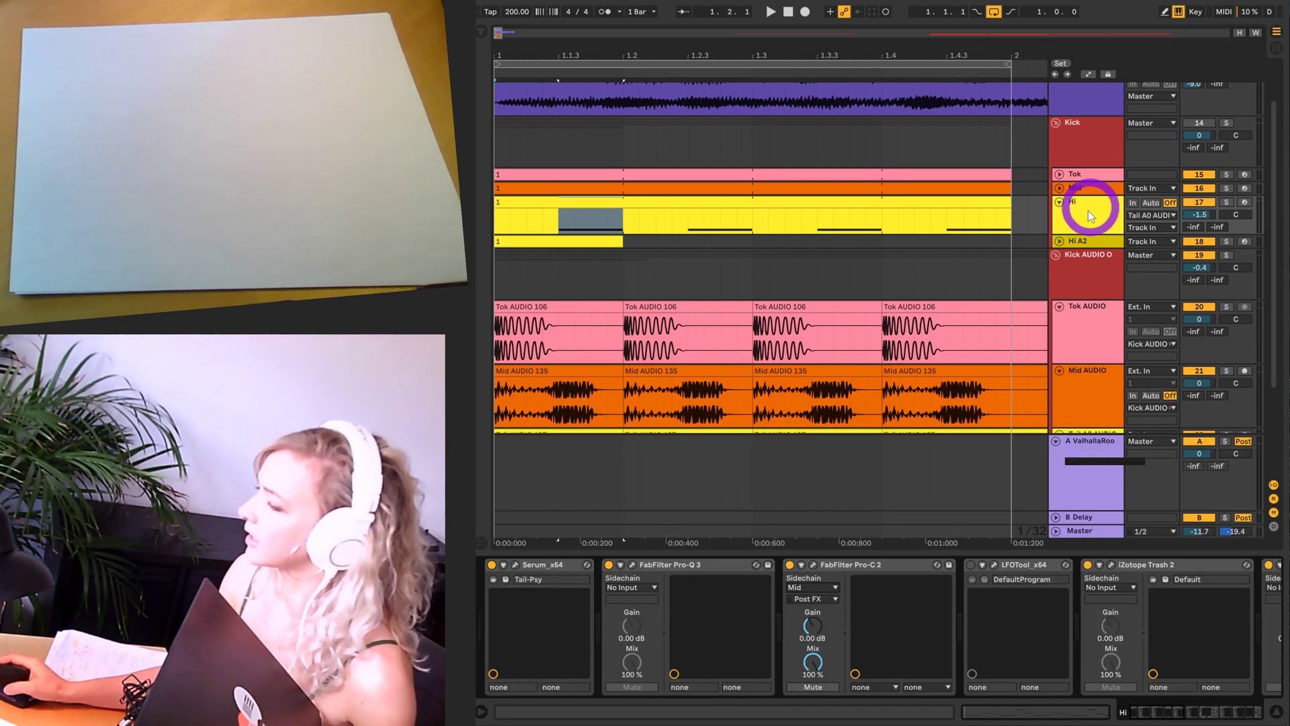
- Raise the Hi track's Pro-Q 3 band near 2 kHz, then close the EQ window
left_click(619, 591)
left_click(632, 565)
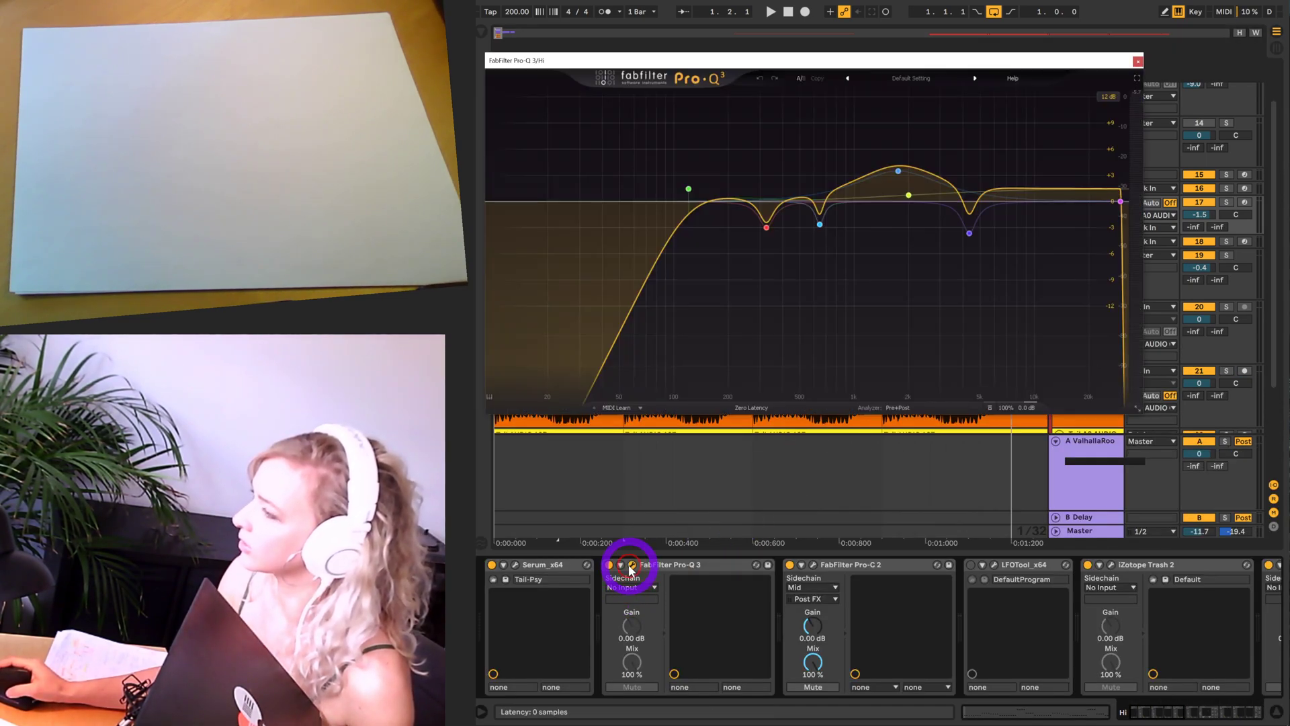
left_click_drag(841, 248, 907, 168)
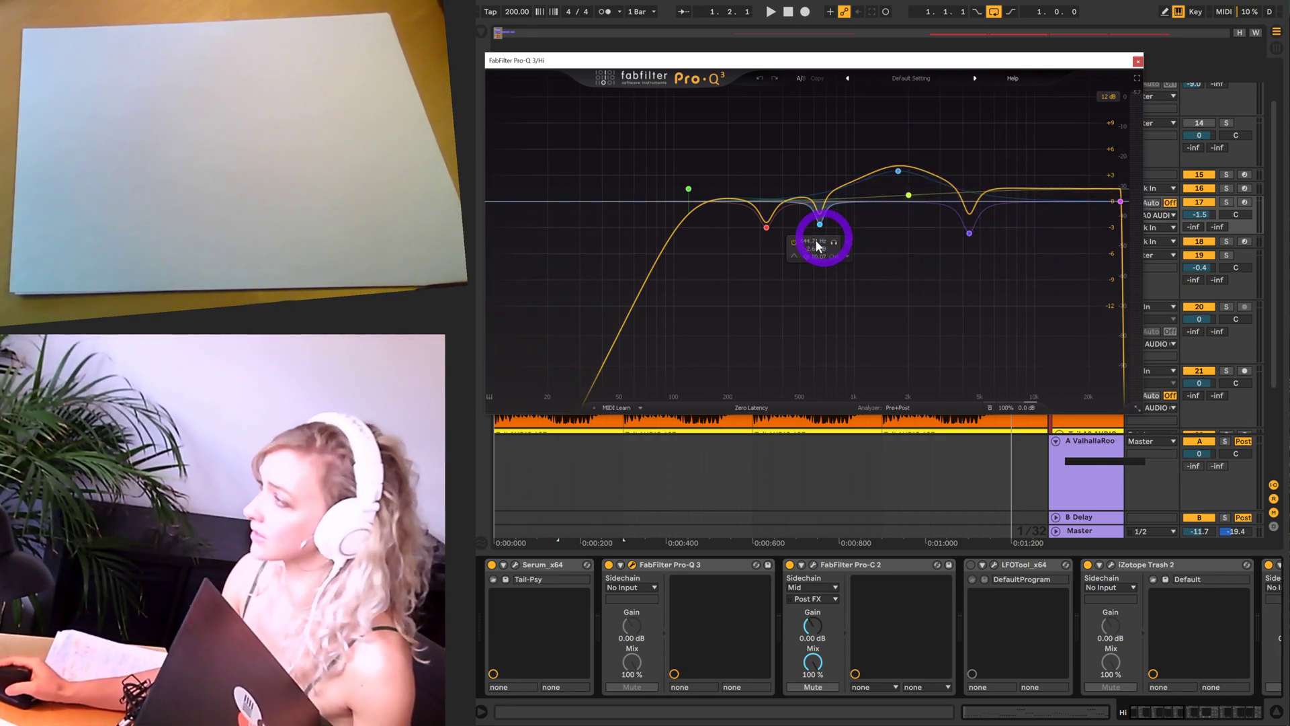
left_click(803, 420)
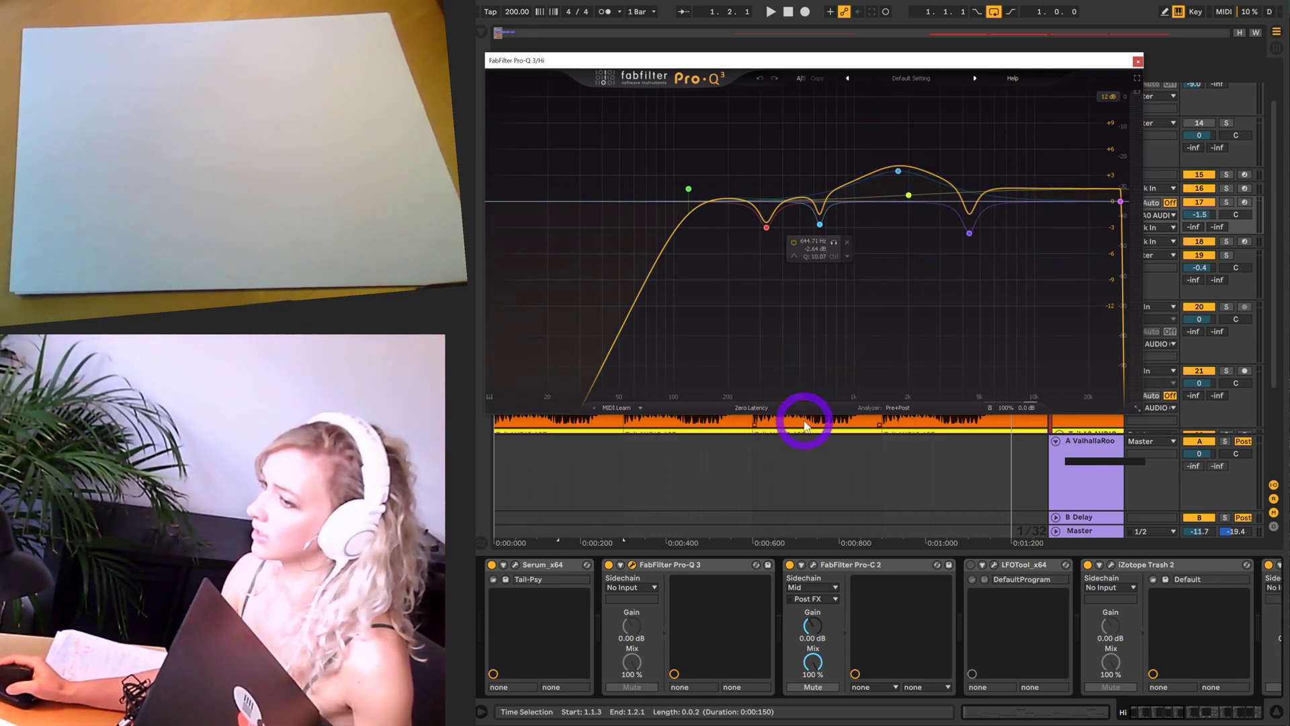
left_click(1137, 62)
scroll(766, 306, "down", 4)
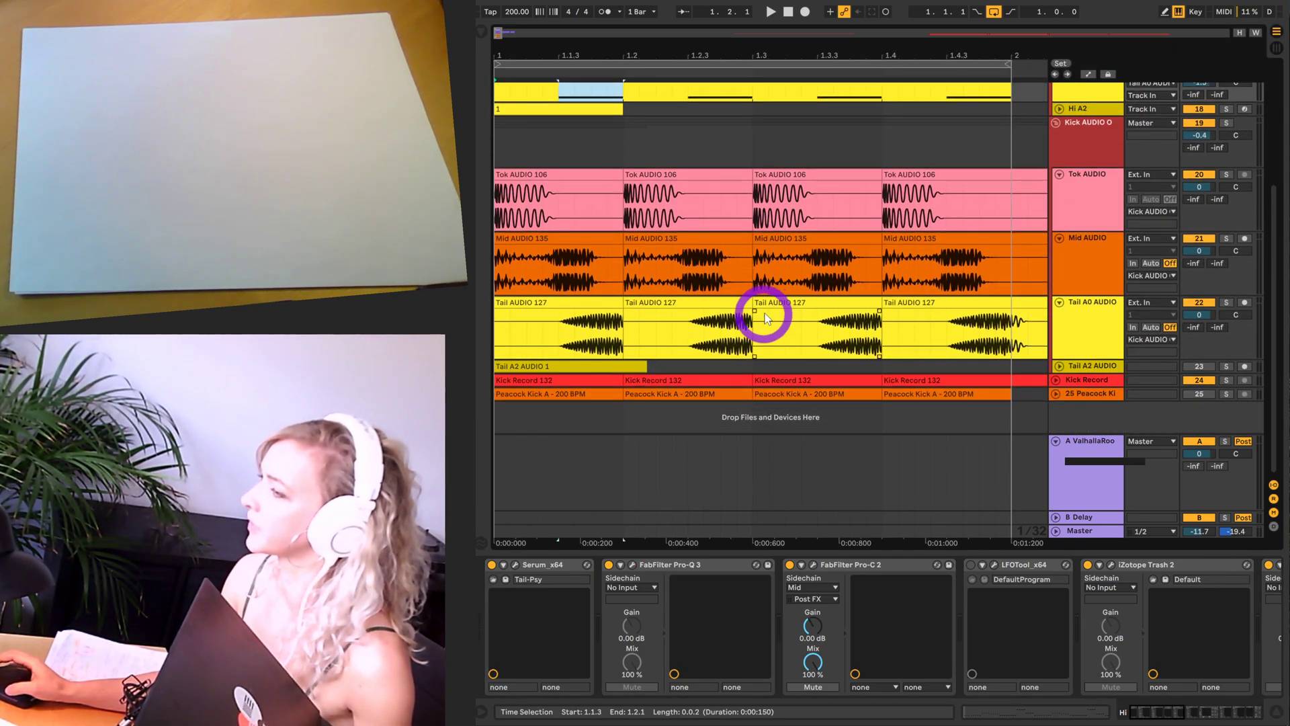
- Clear the clip selection and unfold the Kick Record track to show its waveform
left_click(950, 253)
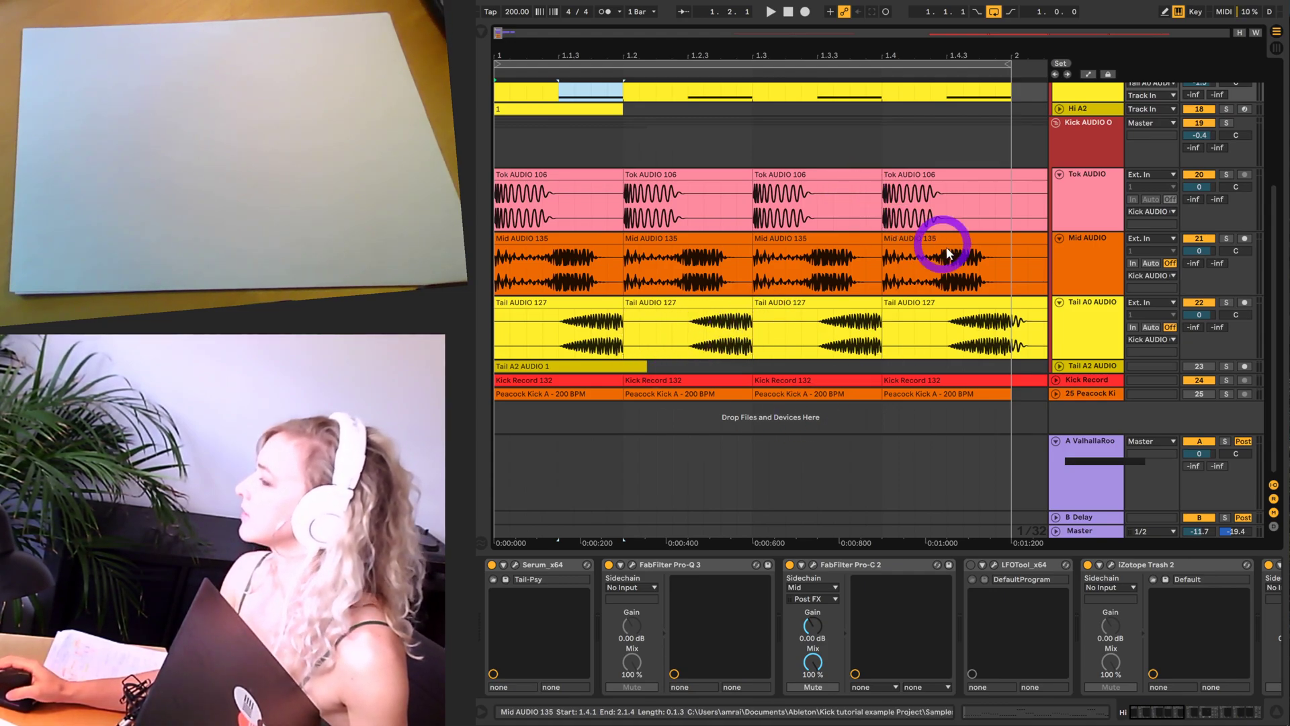
left_click(1198, 222)
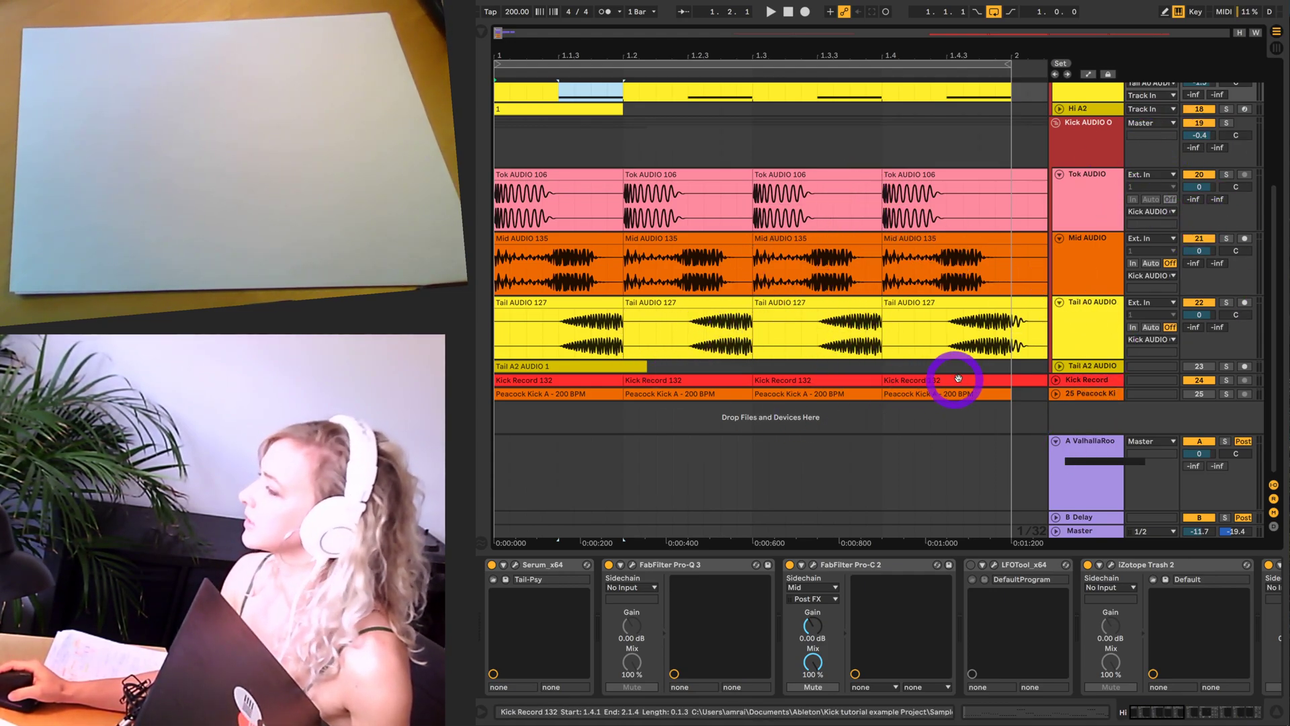
left_click(1055, 383)
scroll(1031, 363, "down", 2)
left_click(859, 287)
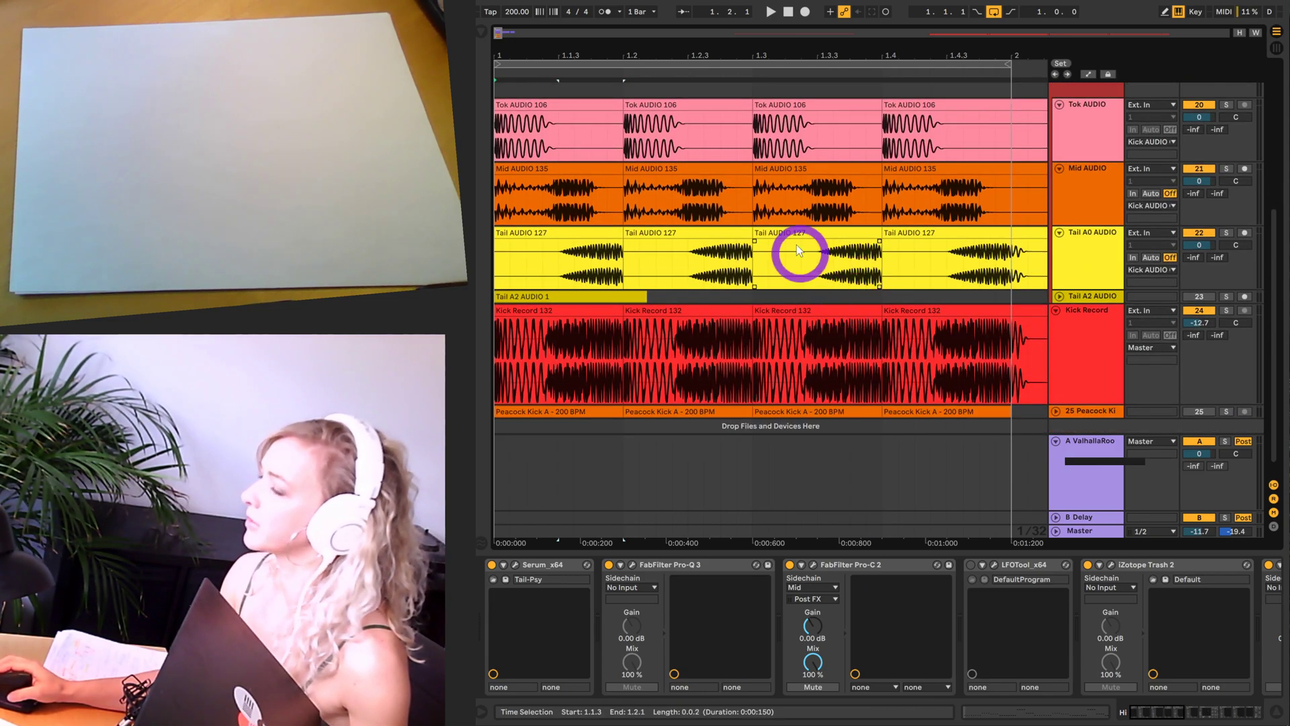
- Select the first Kick Record clip, solo the track, play it and drag its volume up
left_click(575, 316)
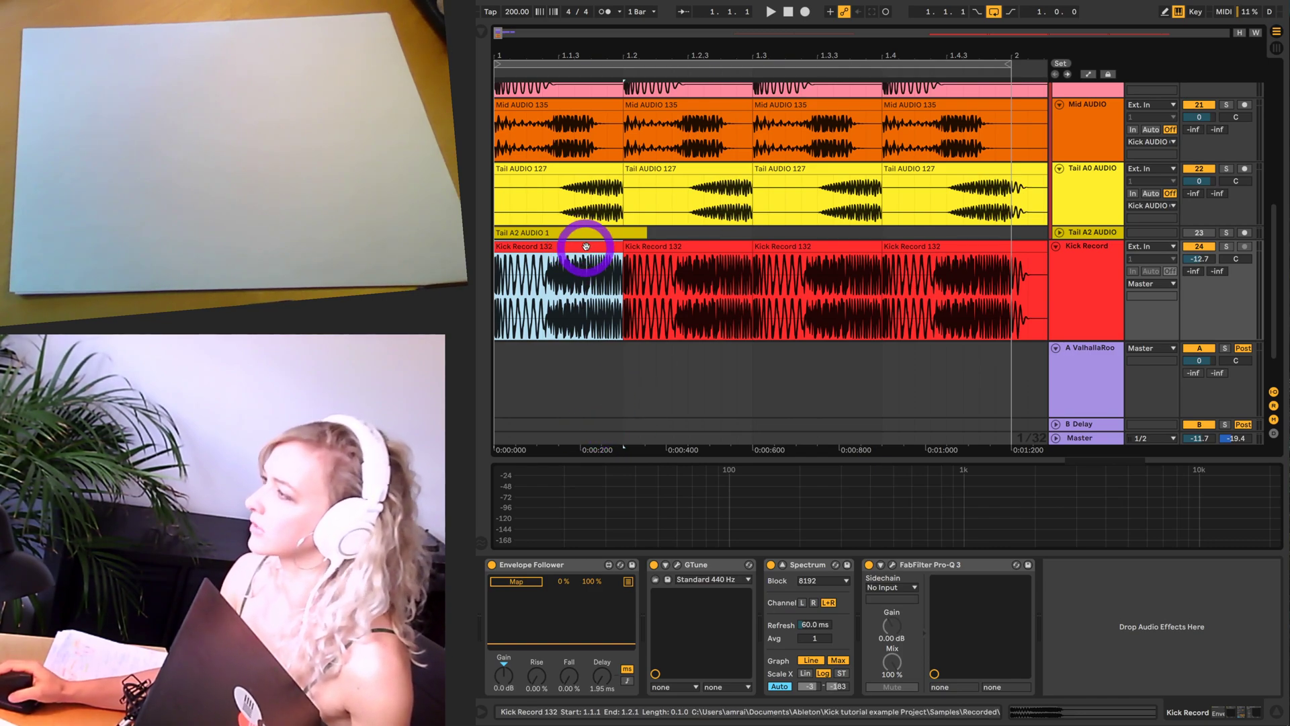
left_click(546, 287)
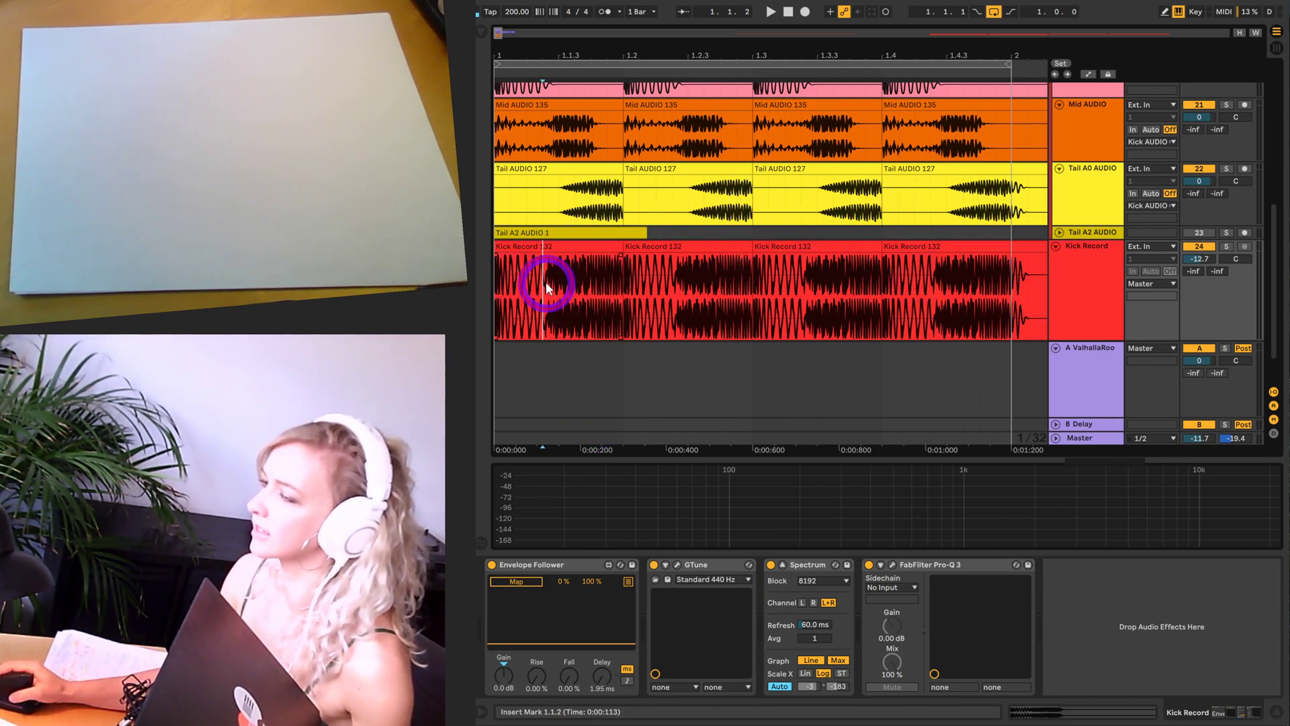
scroll(564, 306, "down", 2)
scroll(591, 215, "down", 2)
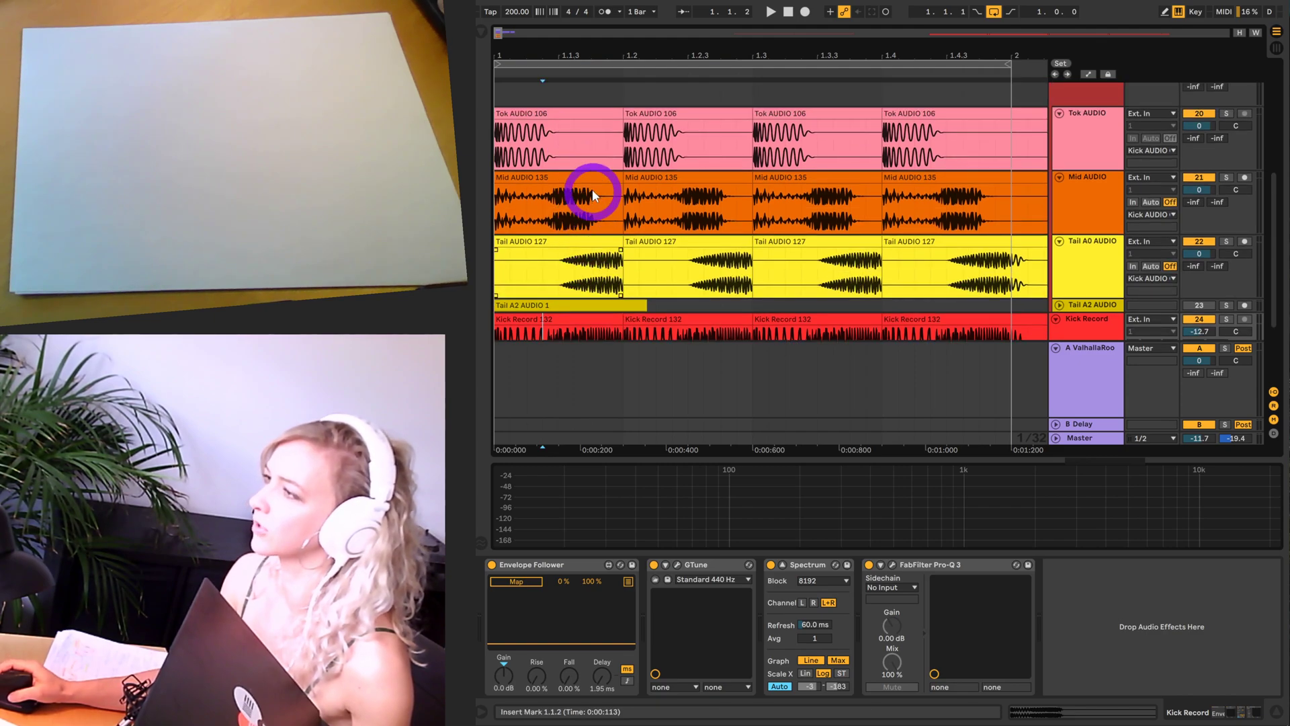
scroll(578, 225, "up", 2)
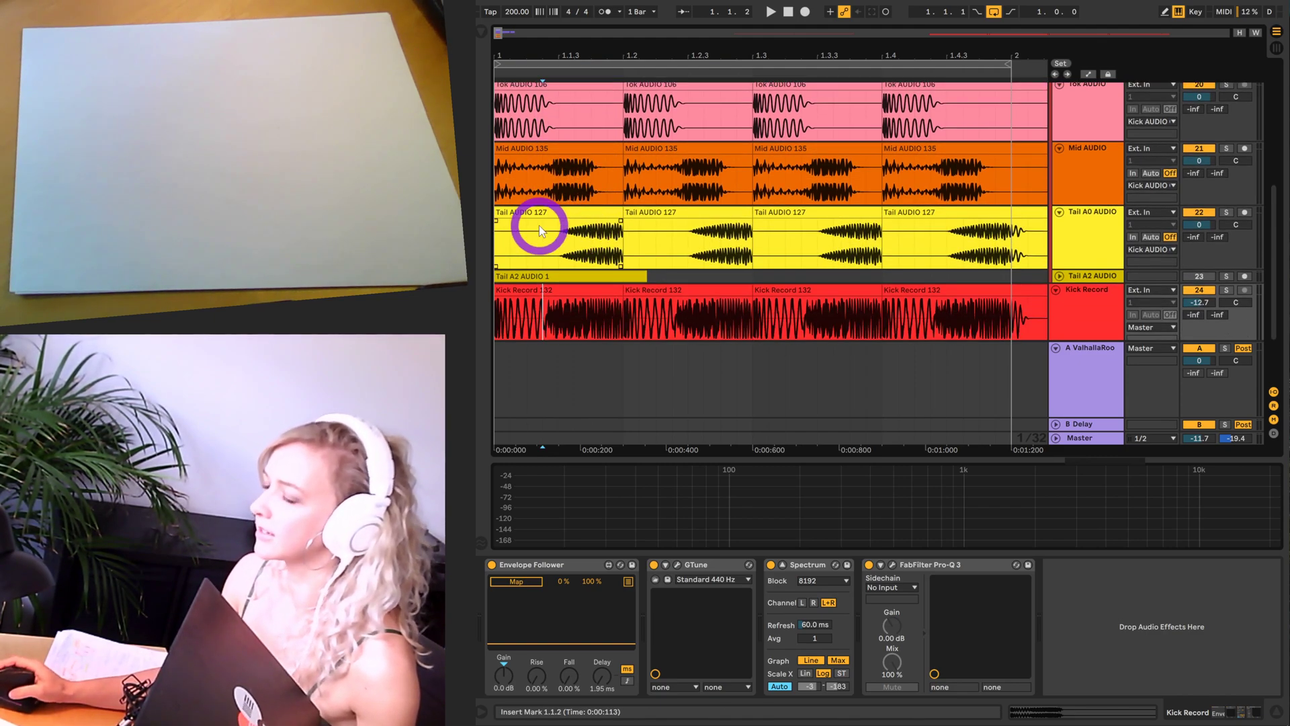
scroll(531, 239, "up", 2)
left_click(532, 235)
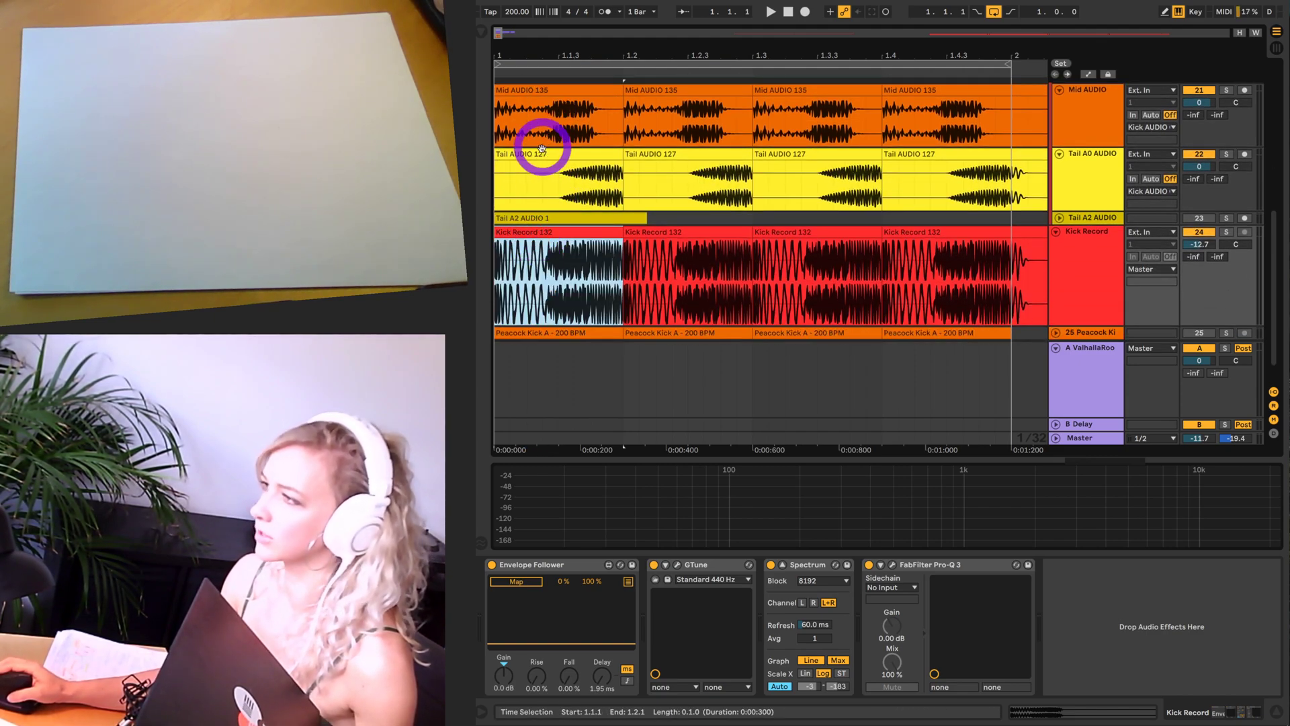
left_click(1230, 234)
key("space")
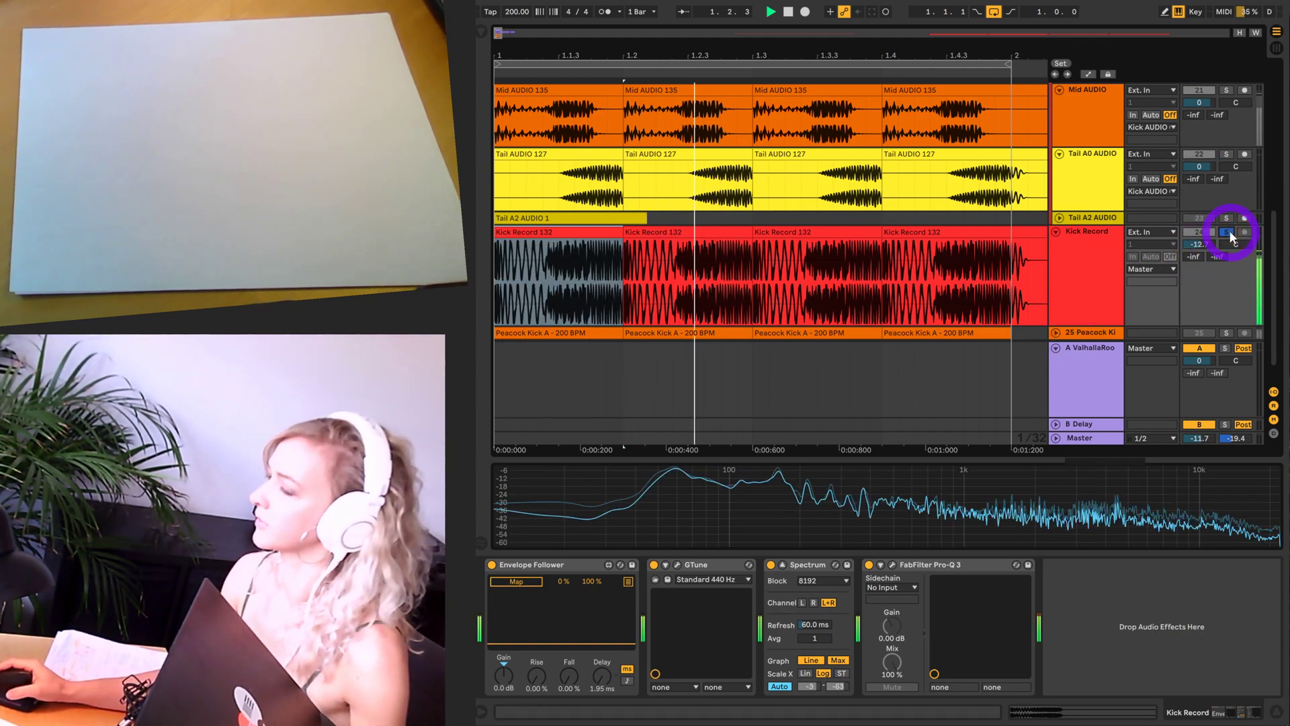
left_click_drag(1212, 238, 1212, 240)
- Stop playback with Kick Record at -0.7 dB, then unfold the Peacock Kick A track
key("space")
left_click(837, 396)
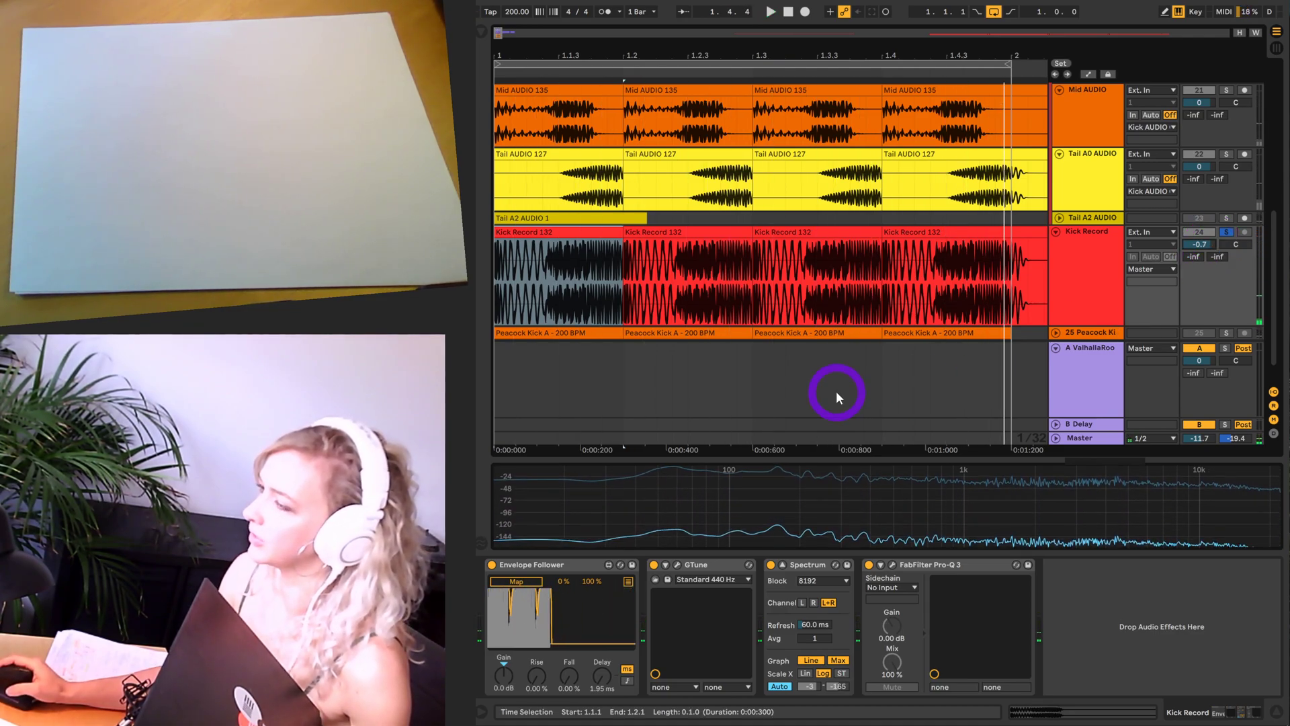
scroll(737, 242, "down", 1)
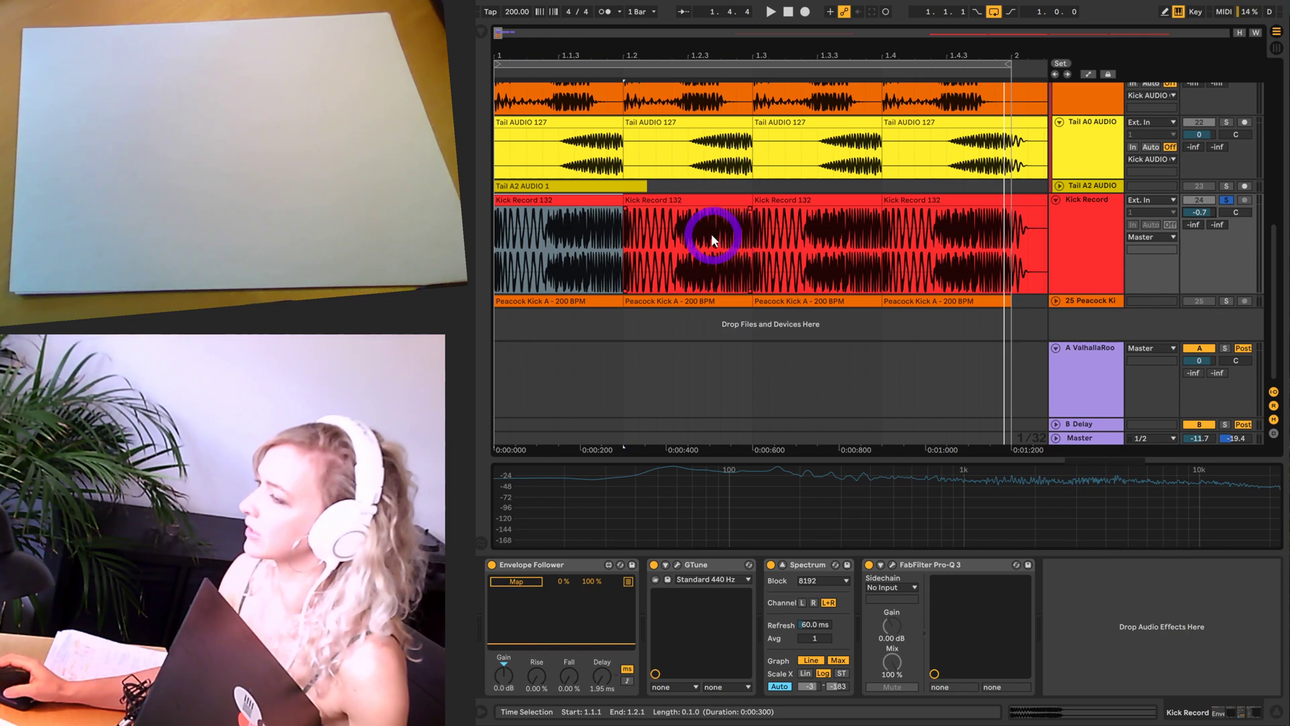
left_click(1059, 301)
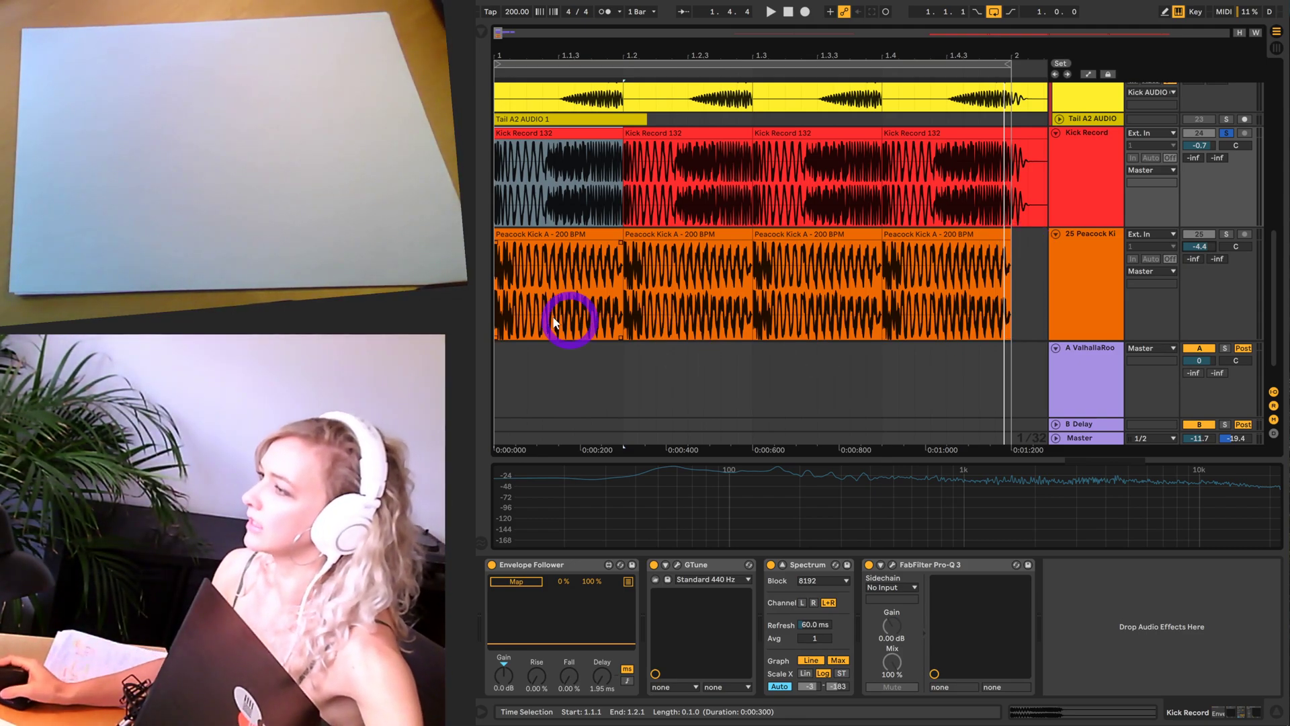
- Select the first Peacock Kick clip, solo the reference track and play it once
left_click(564, 226)
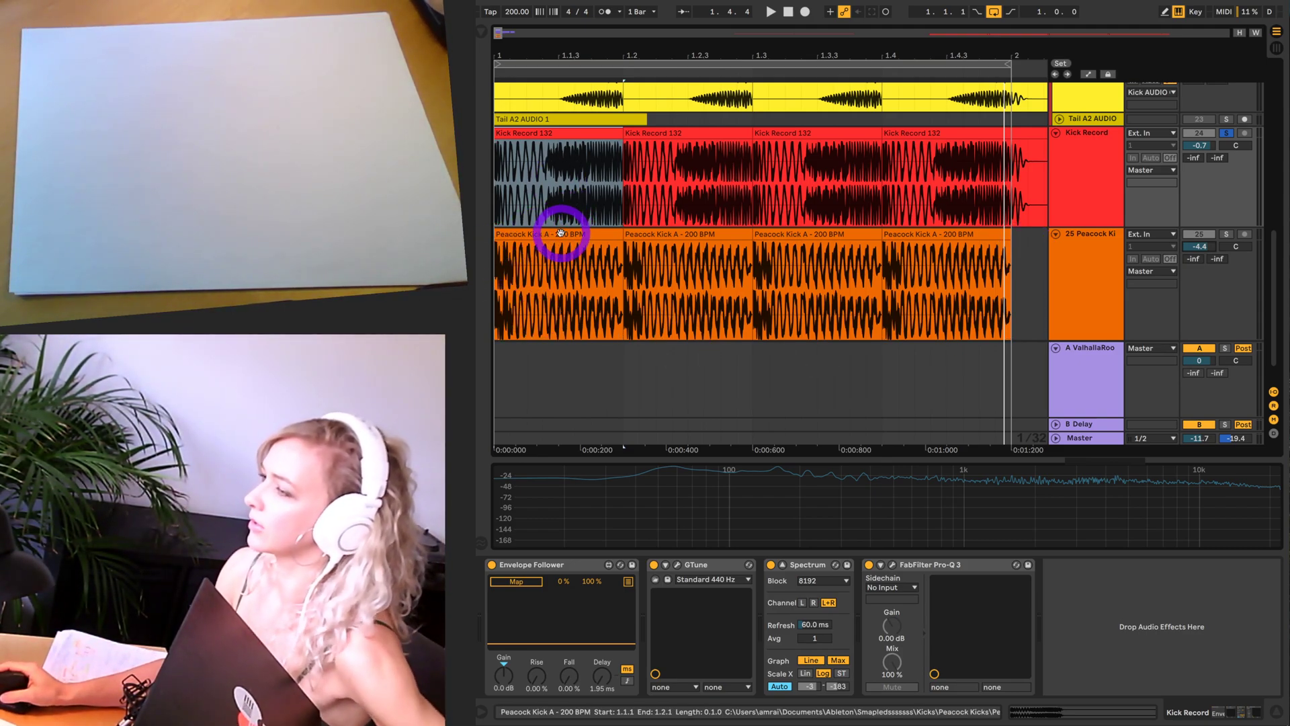
left_click(560, 232)
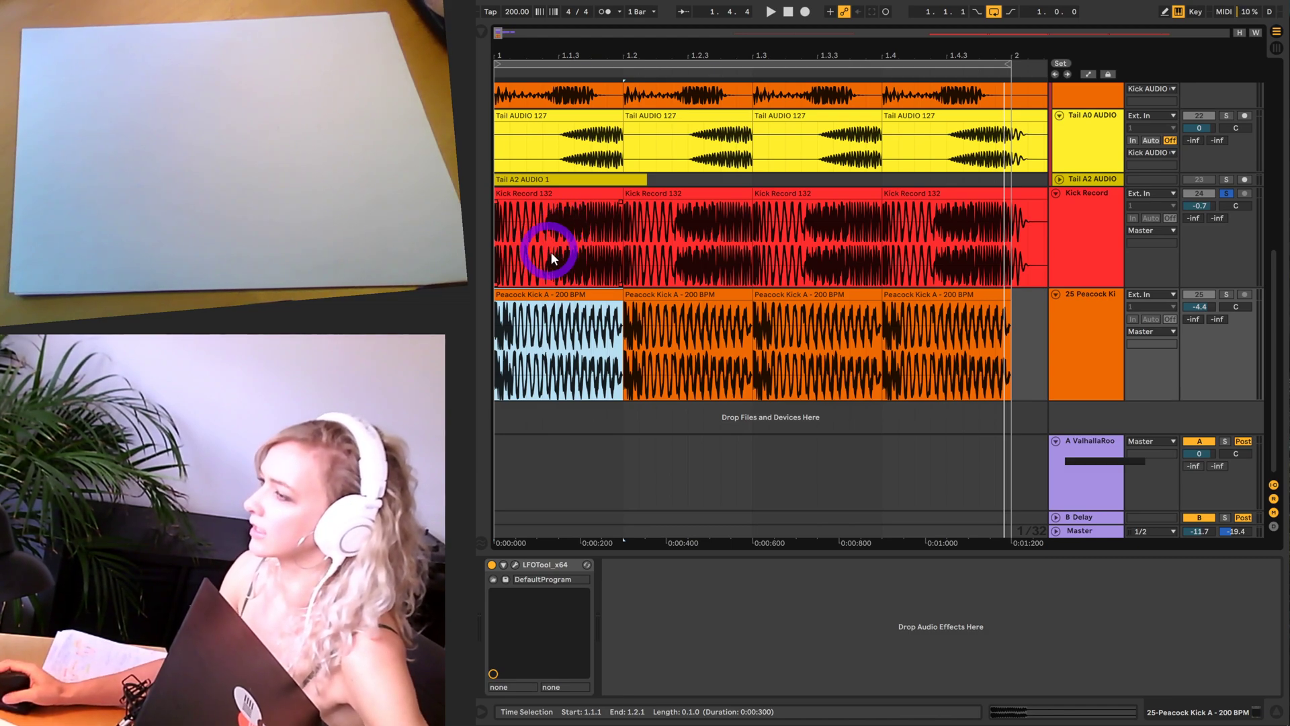
left_click(494, 286)
left_click(501, 322)
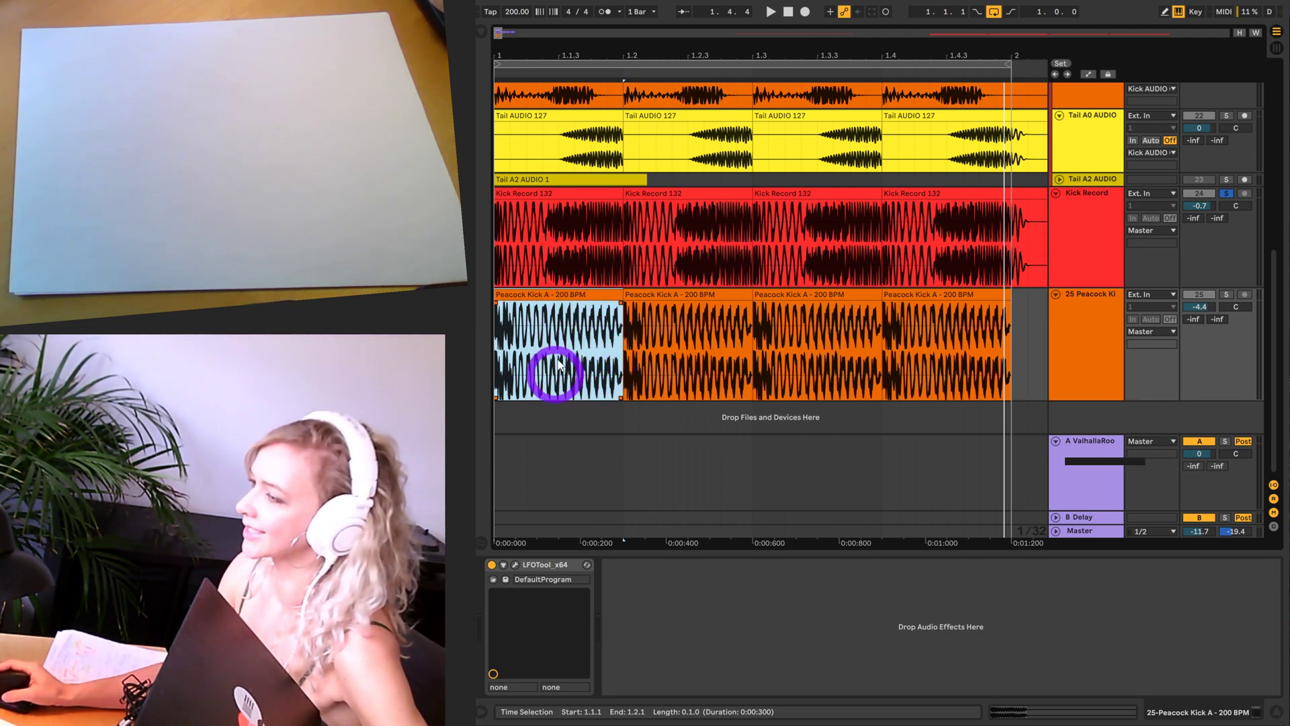
left_click(1225, 297)
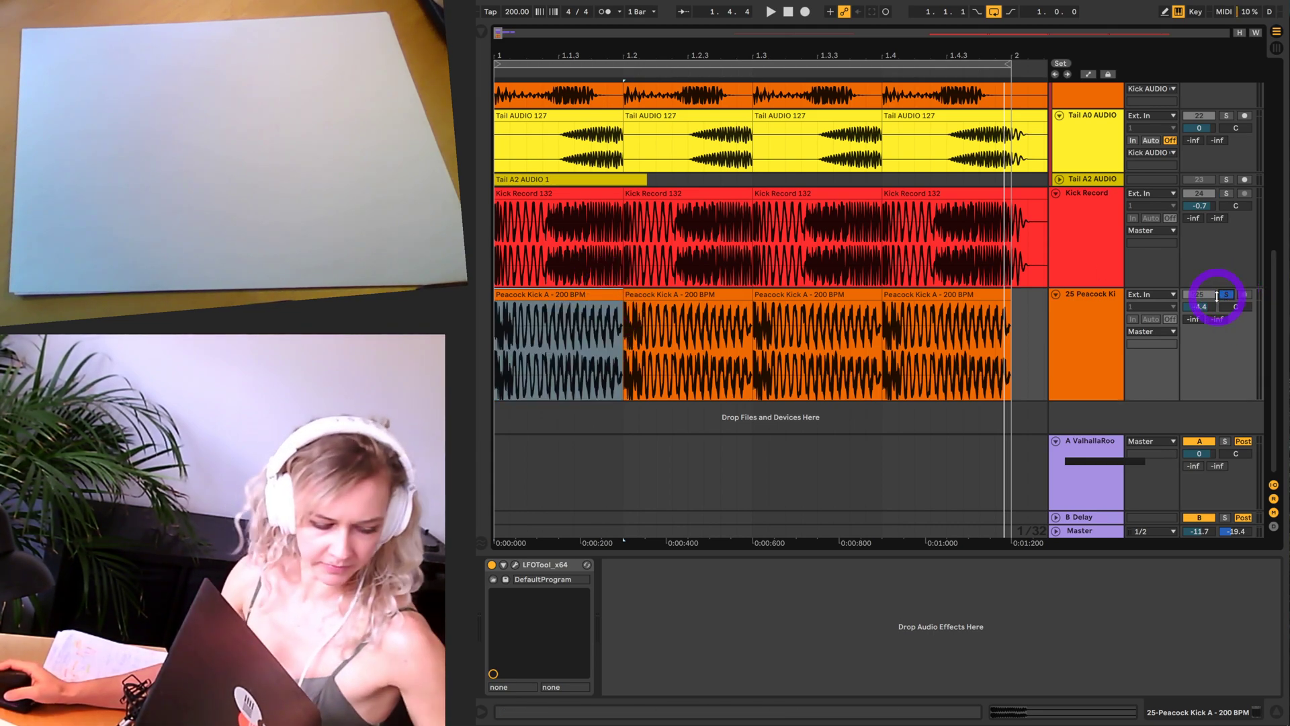
key("space")
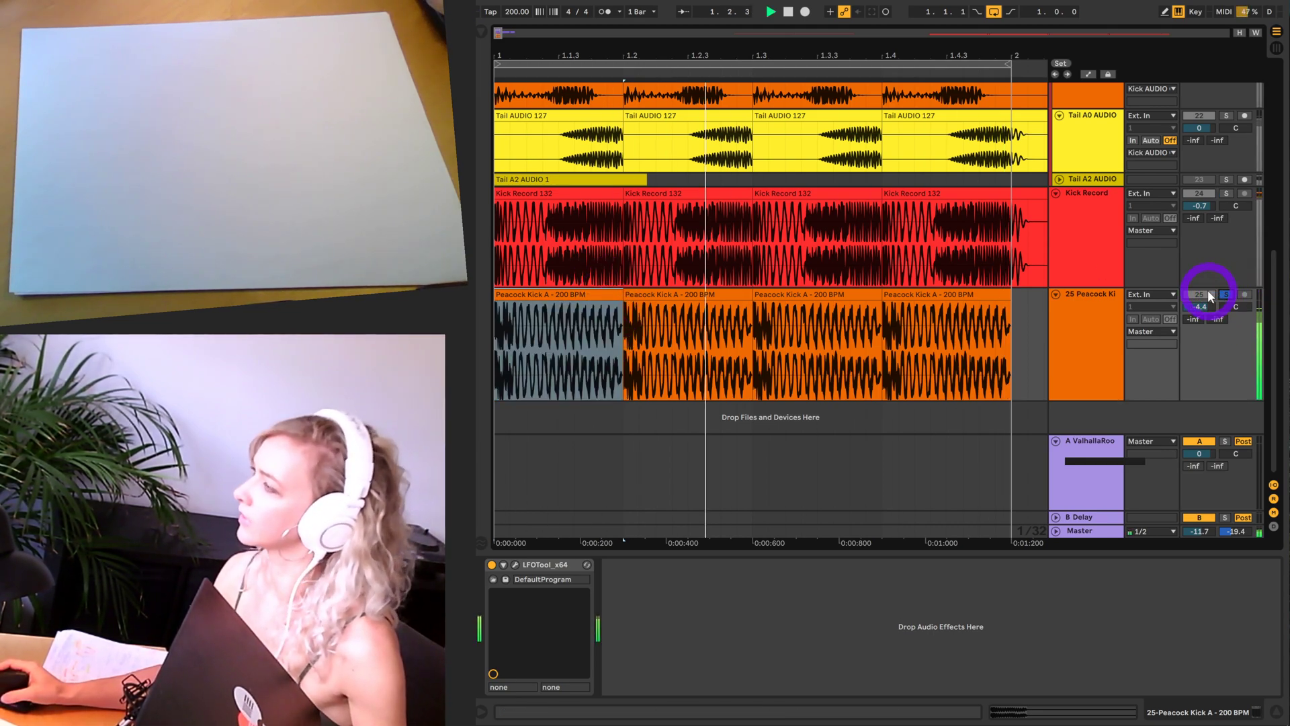
key("space")
- Fold the Peacock Kick track, switch off its LFOTool, and play the reference again
left_click(1089, 295)
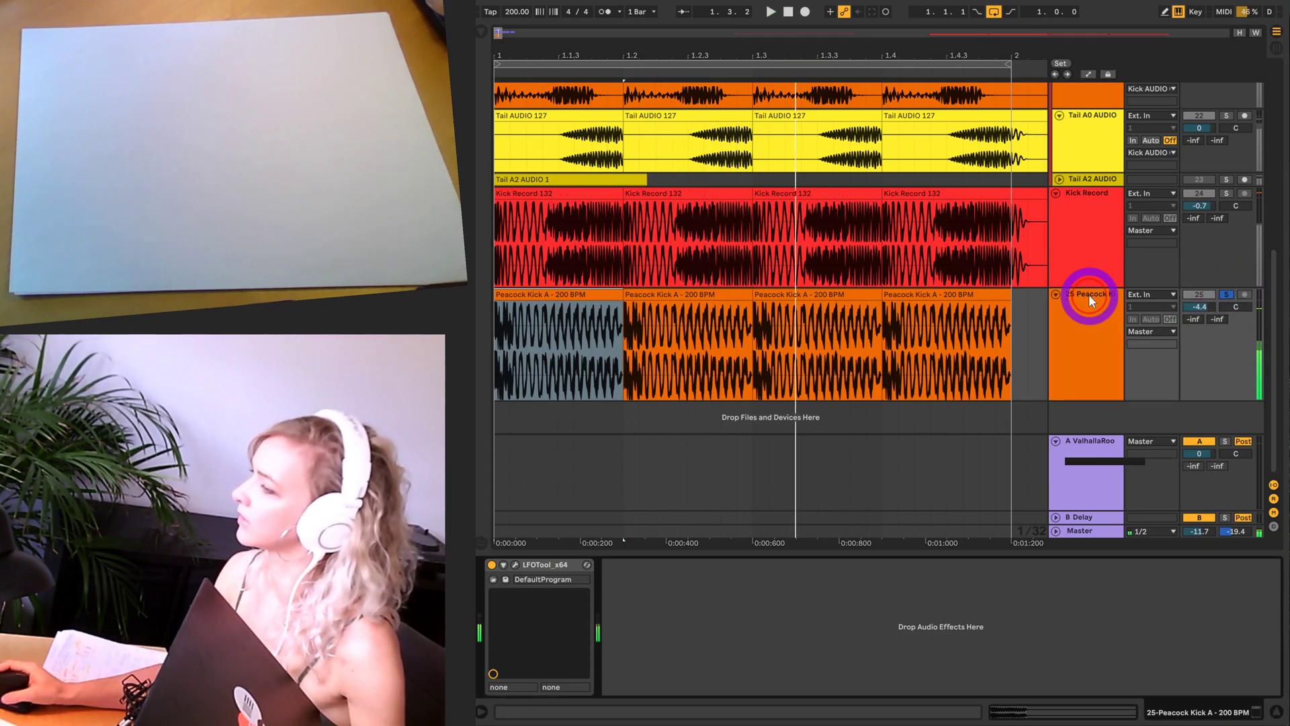
key("Left")
scroll(1089, 295, "up", 5)
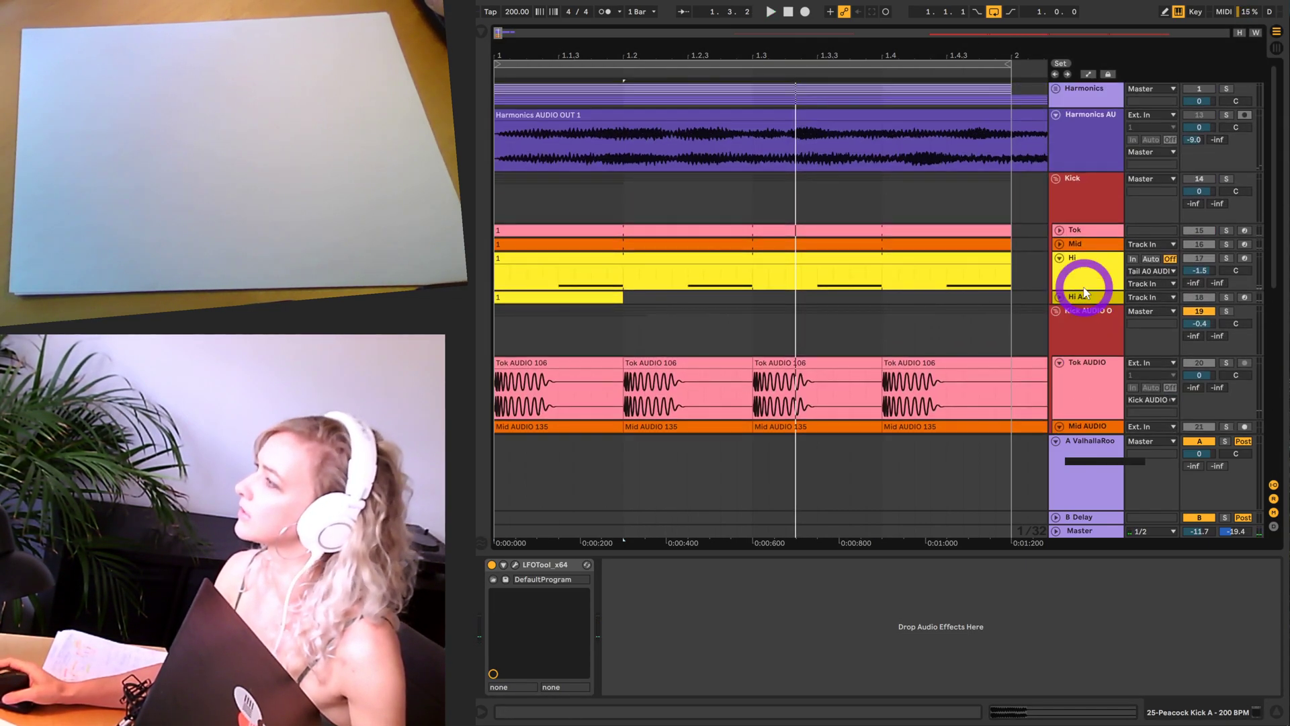
scroll(1089, 296, "down", 3)
scroll(1108, 336, "down", 10)
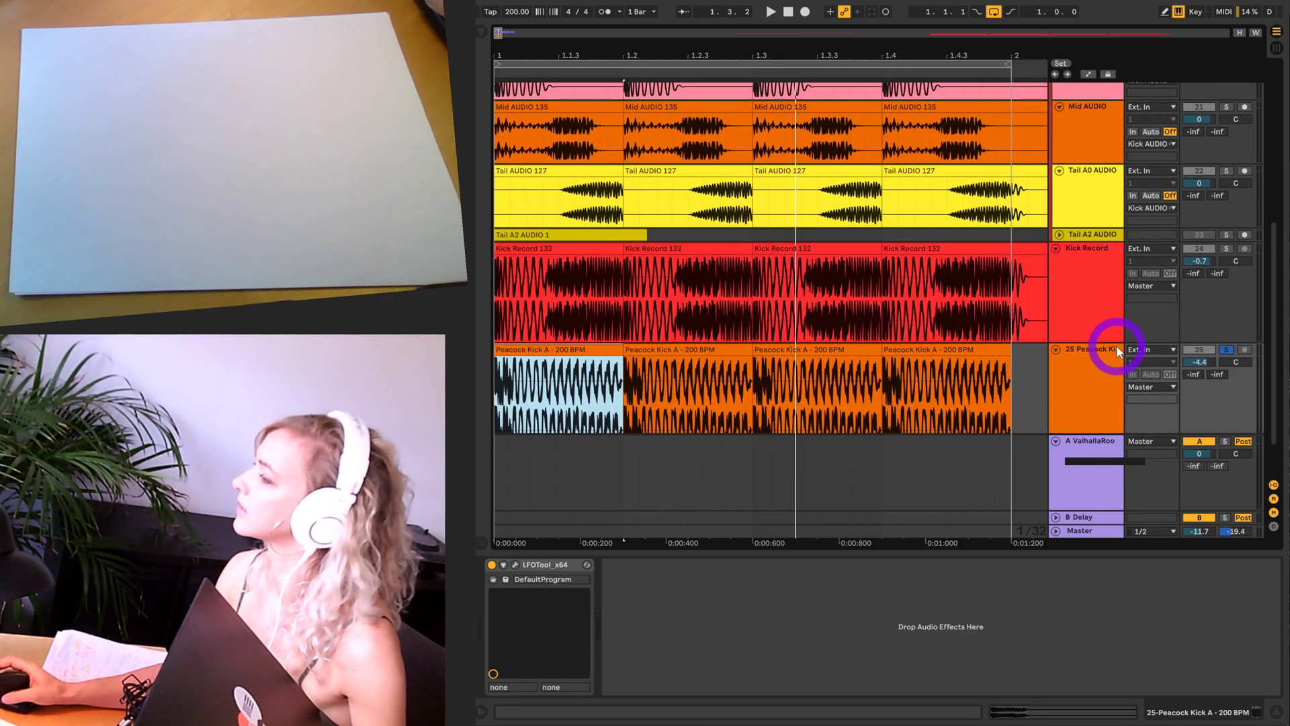
left_click(1098, 293)
left_click(510, 517)
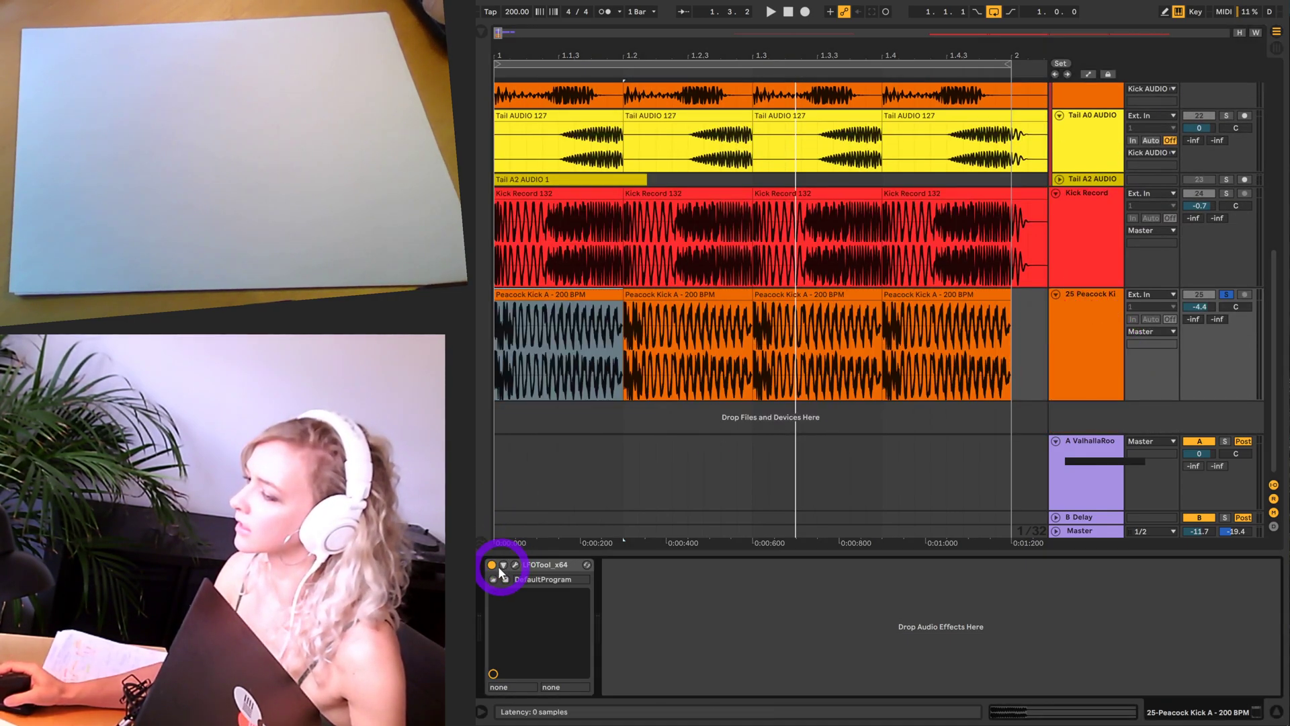
key("space")
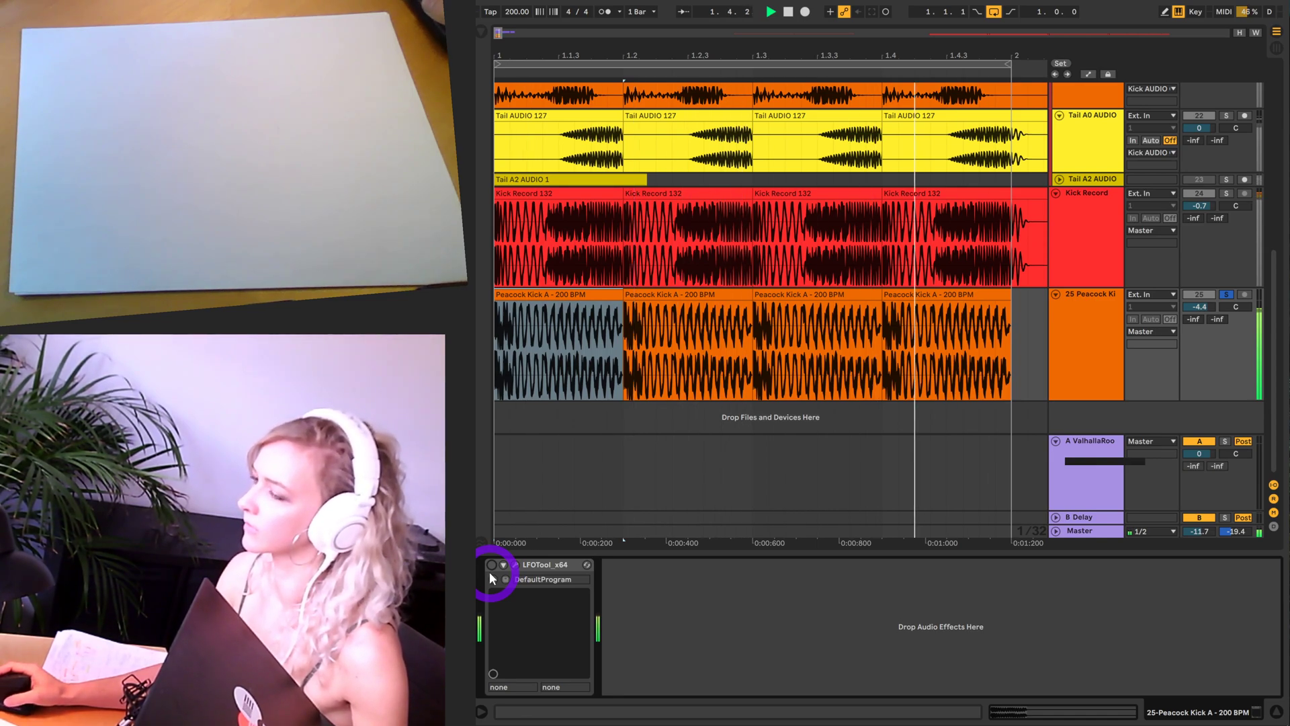
key("space")
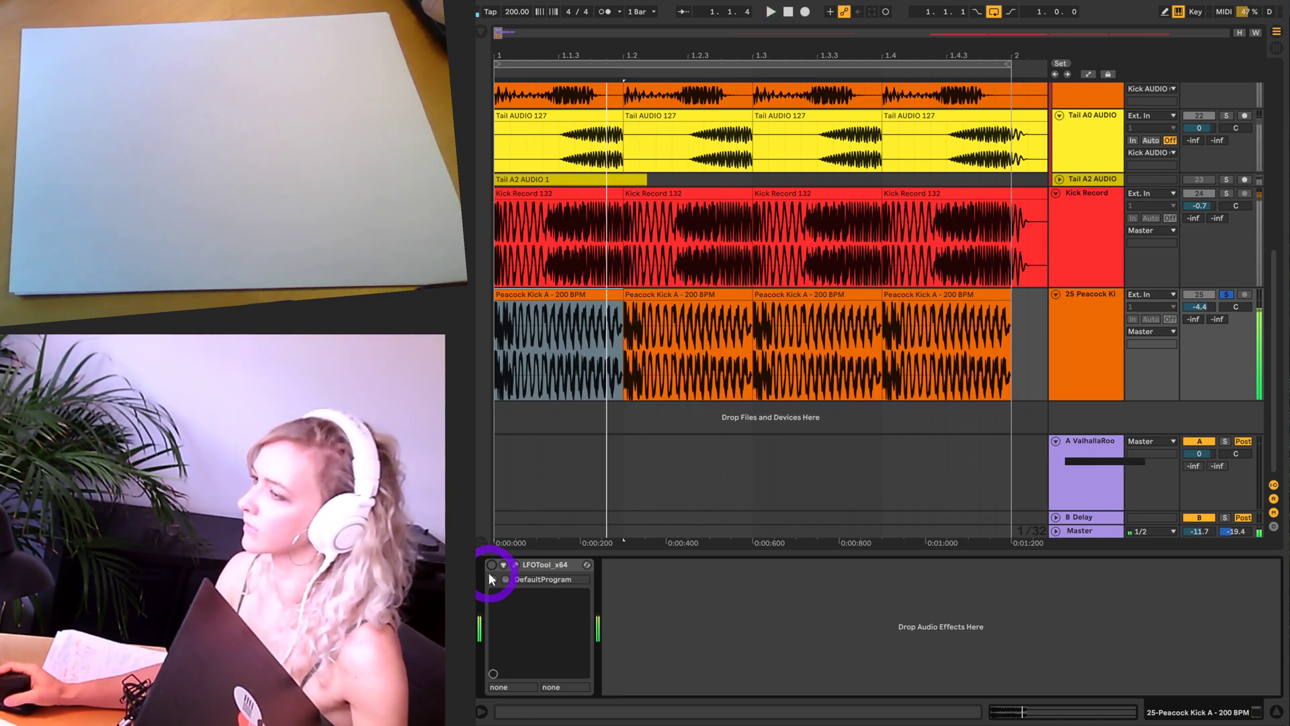
- Select the first Peacock Kick clip, re-enable its LFOTool_x64, and open the LFOTool editor
left_click(684, 314)
left_click(569, 296)
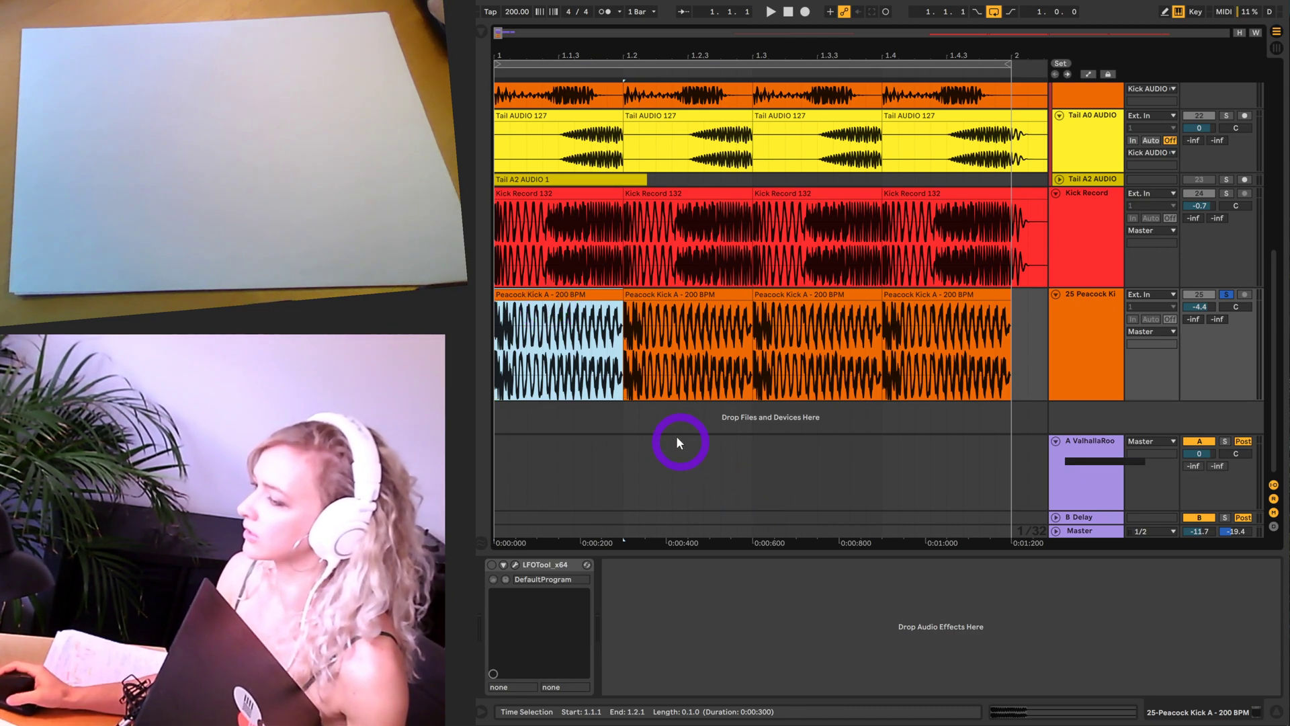
left_click(491, 565)
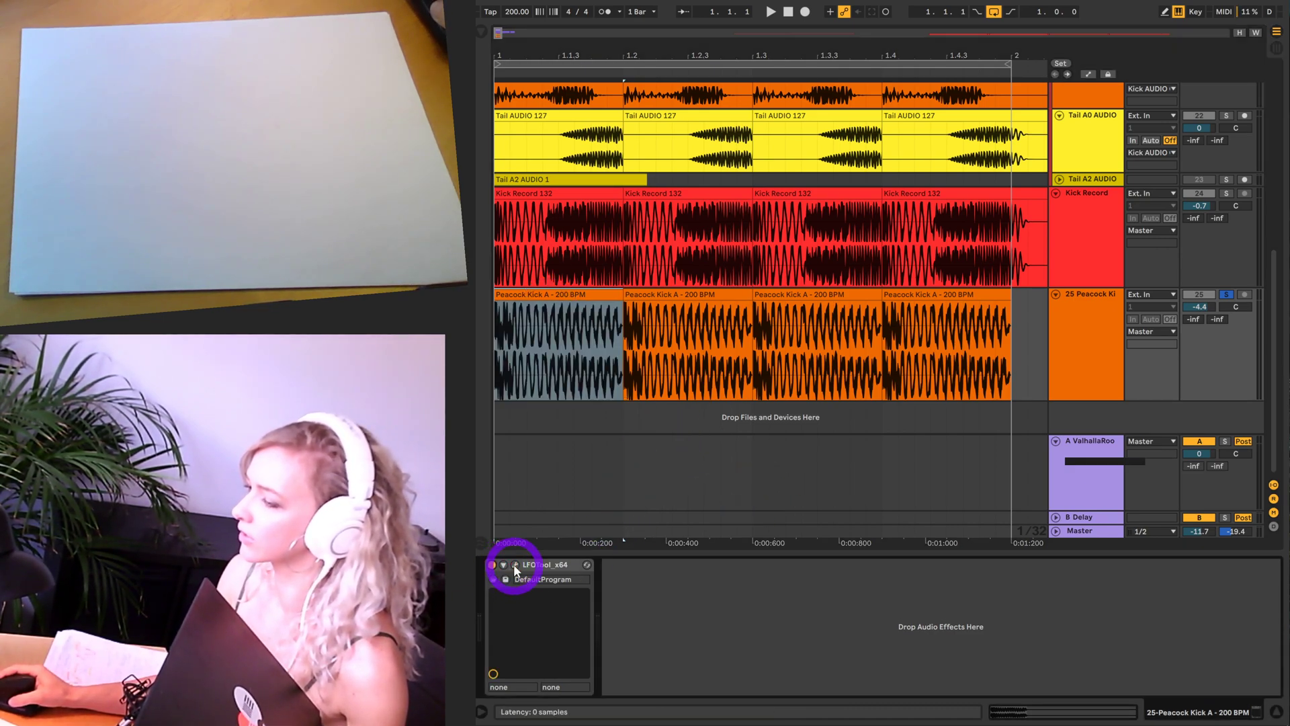
left_click(514, 565)
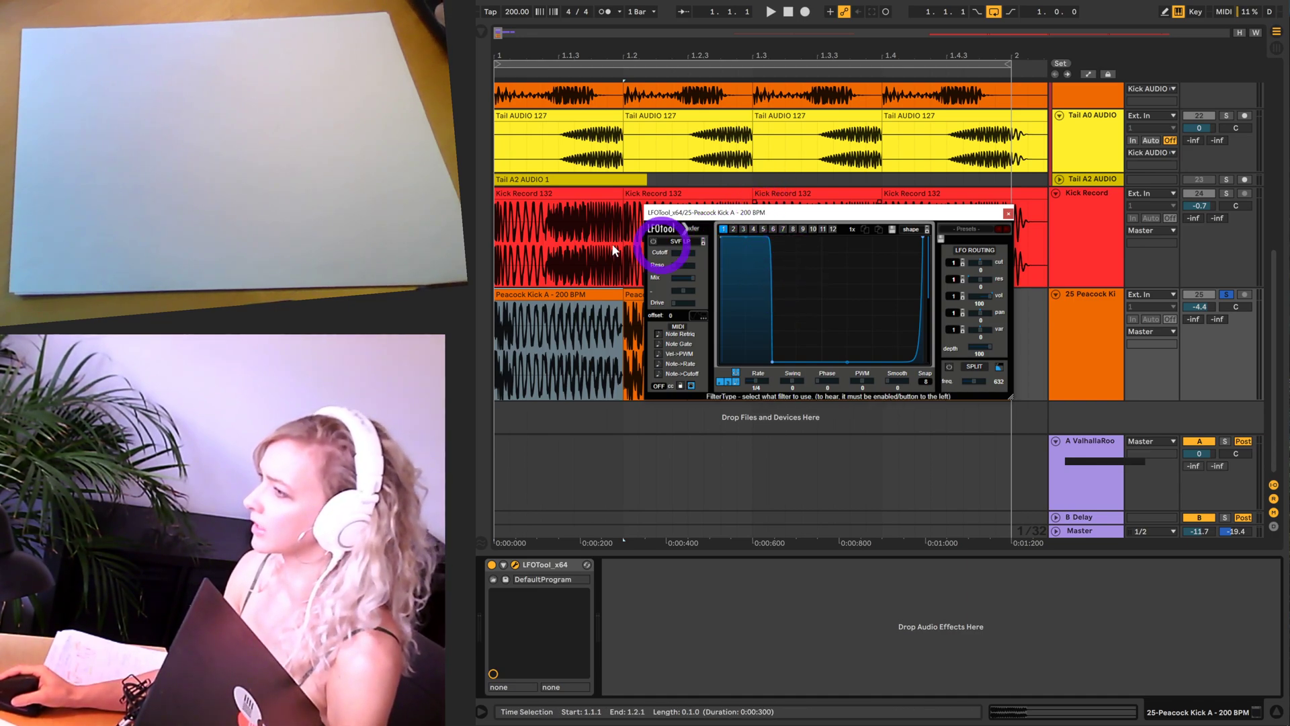
- Show Peacock Kick A in the clip detail view, move the LFOTool window aside, and play
left_click(560, 294)
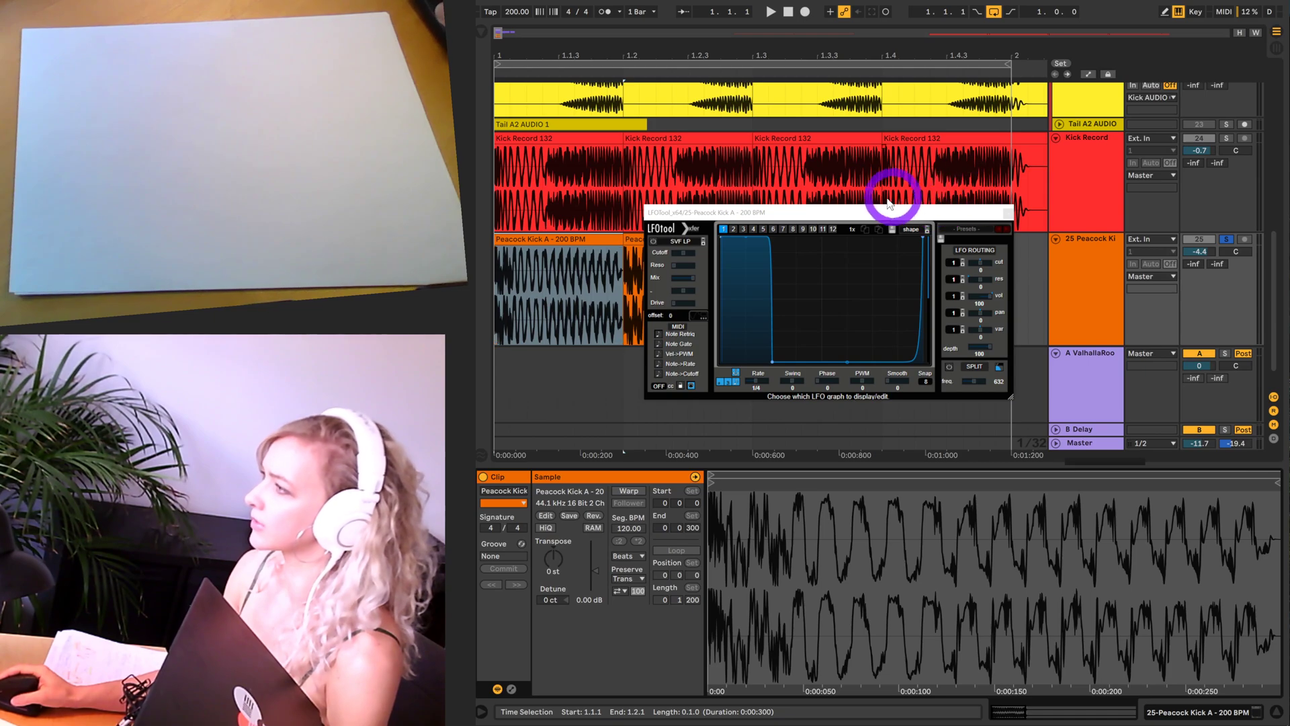
left_click_drag(870, 213, 939, 254)
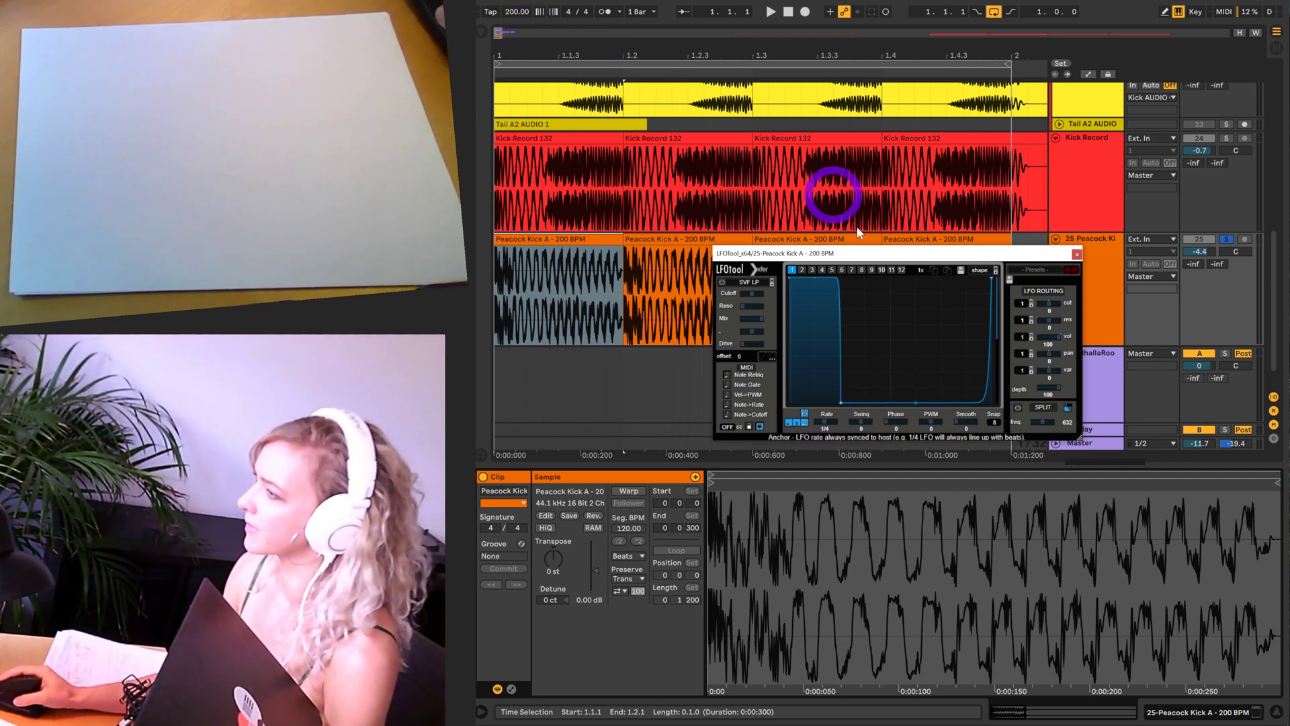
left_click_drag(876, 259, 833, 261)
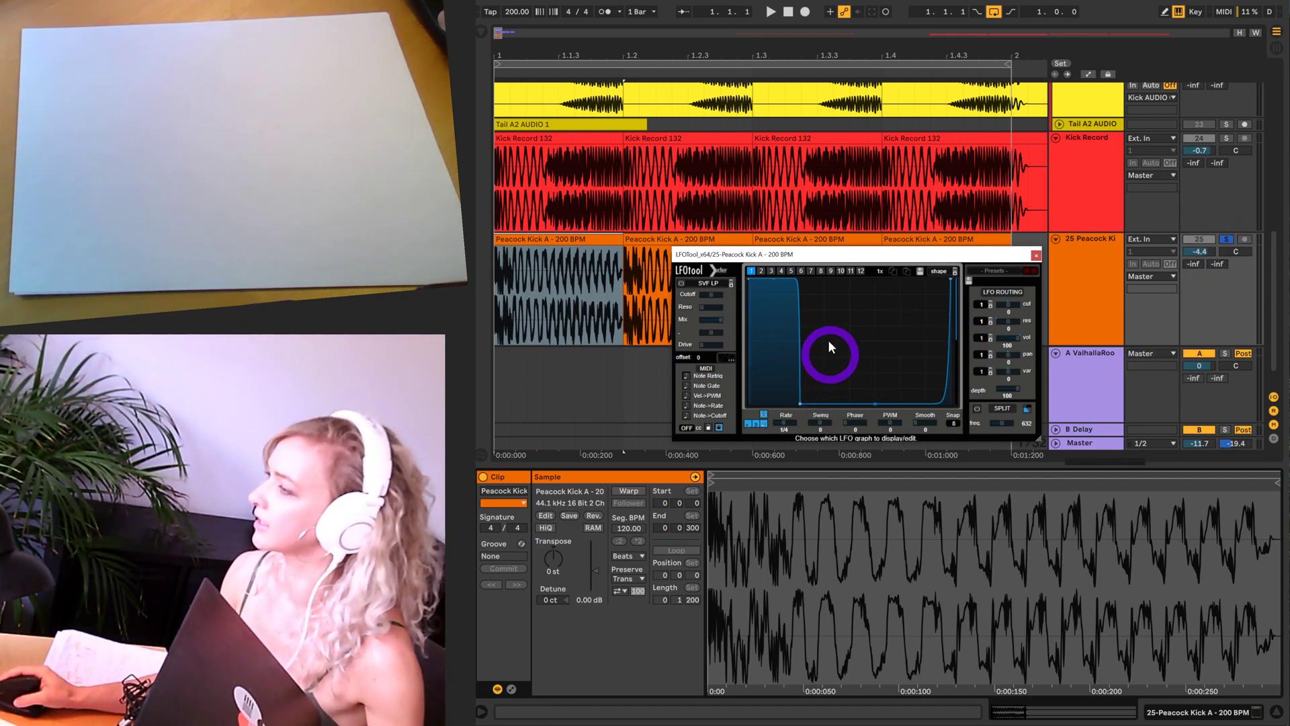
key("space")
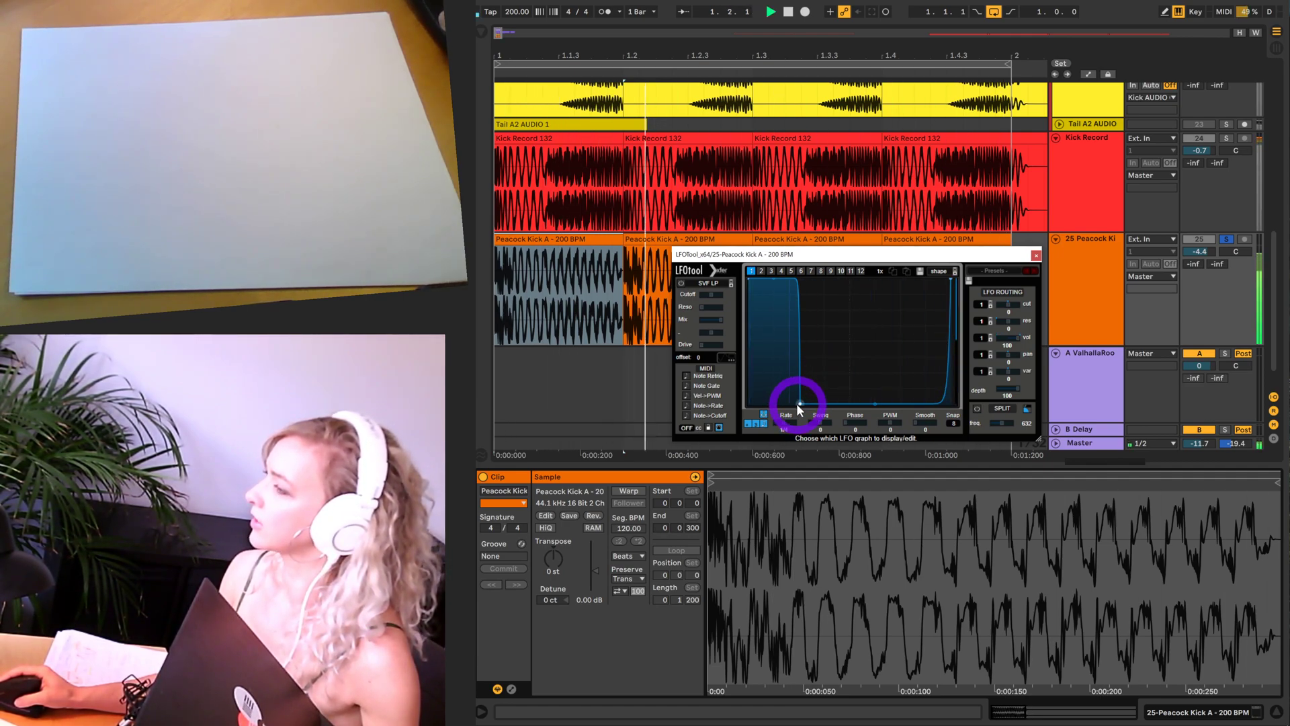
- Raise the bottom node, lower the first node, shift the rise earlier and drop the second plateau
left_click_drag(798, 403, 864, 274)
left_click_drag(753, 285, 764, 407)
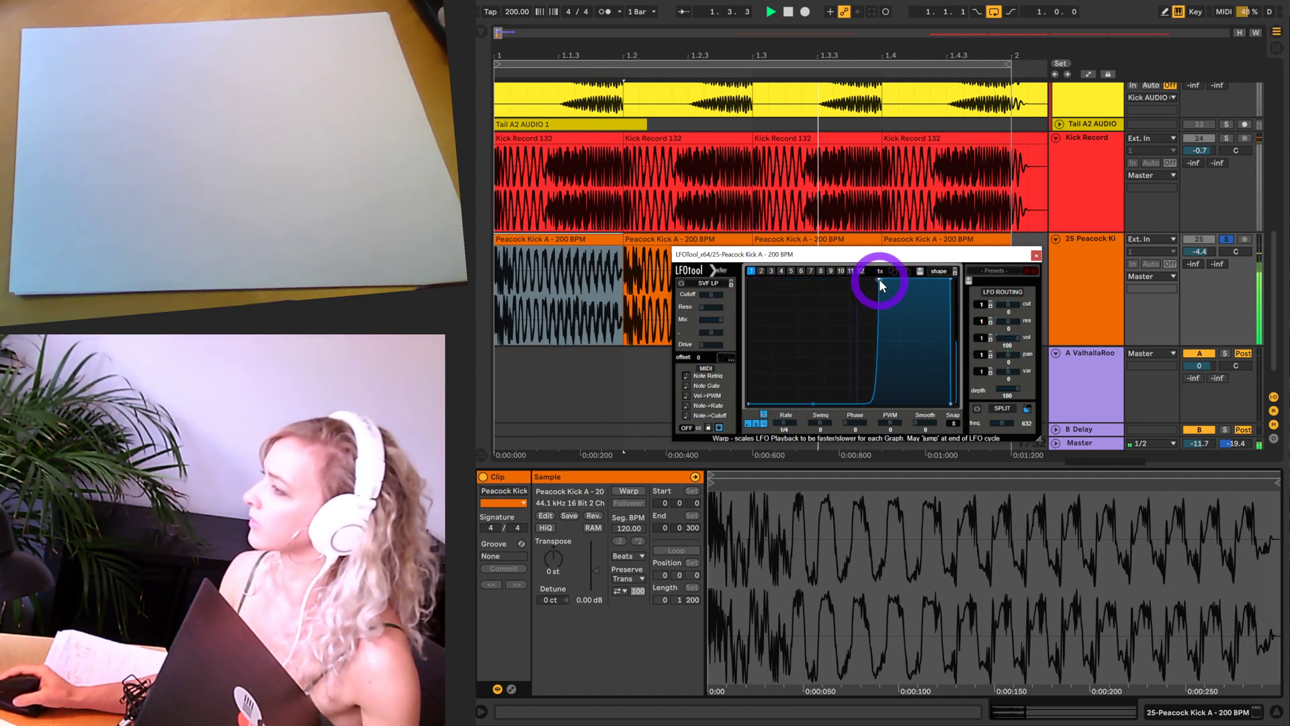
left_click_drag(879, 279, 796, 272)
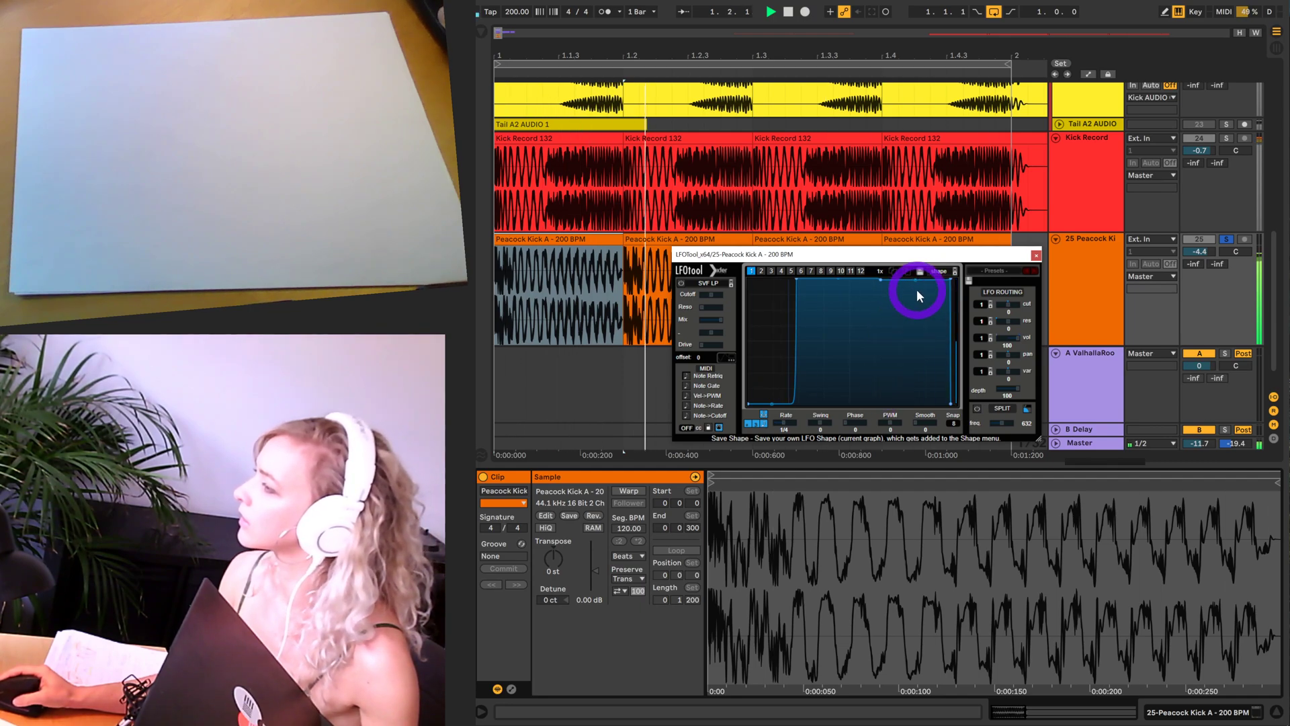
left_click(894, 334)
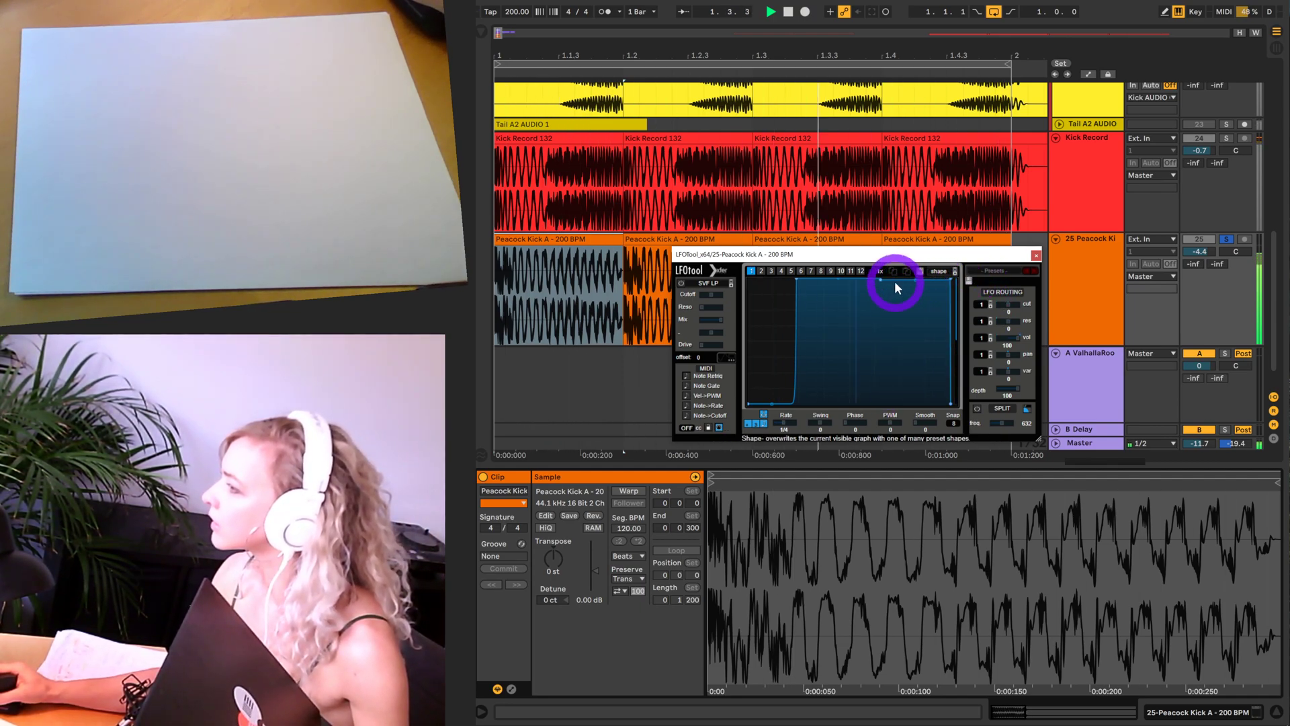
left_click_drag(885, 277, 886, 441)
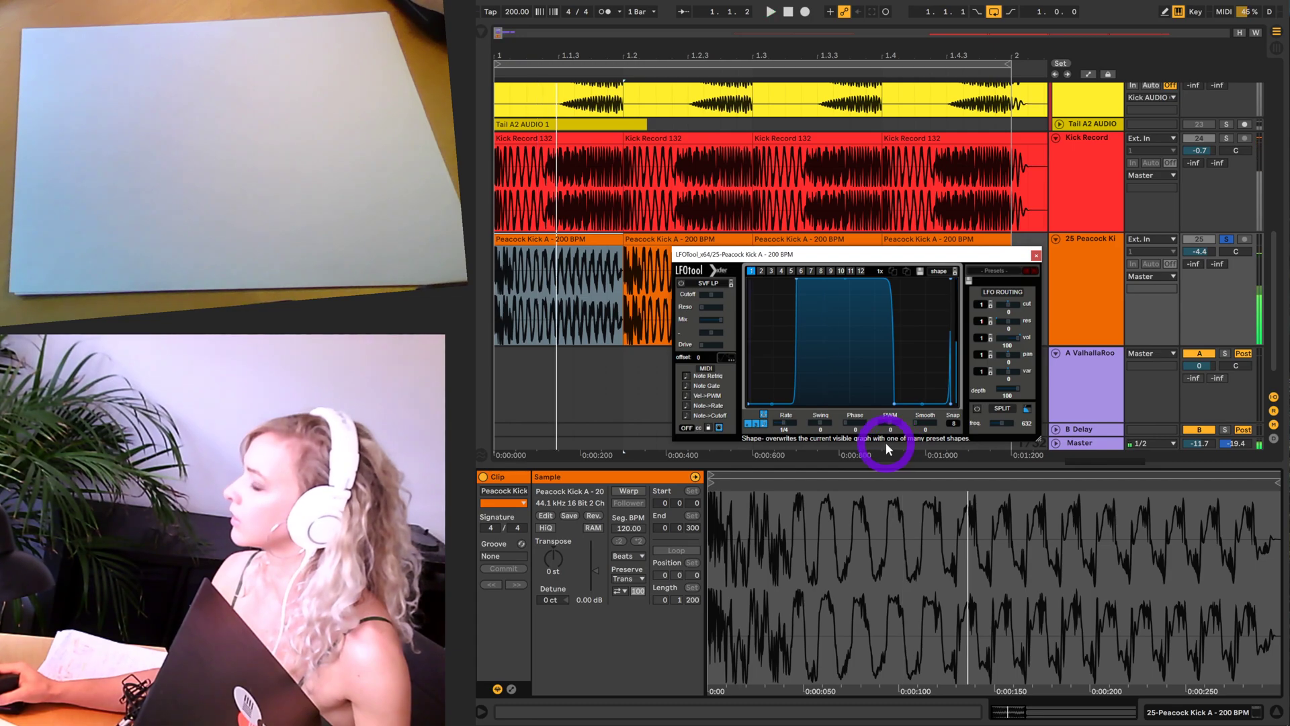
scroll(663, 188, "up", 5)
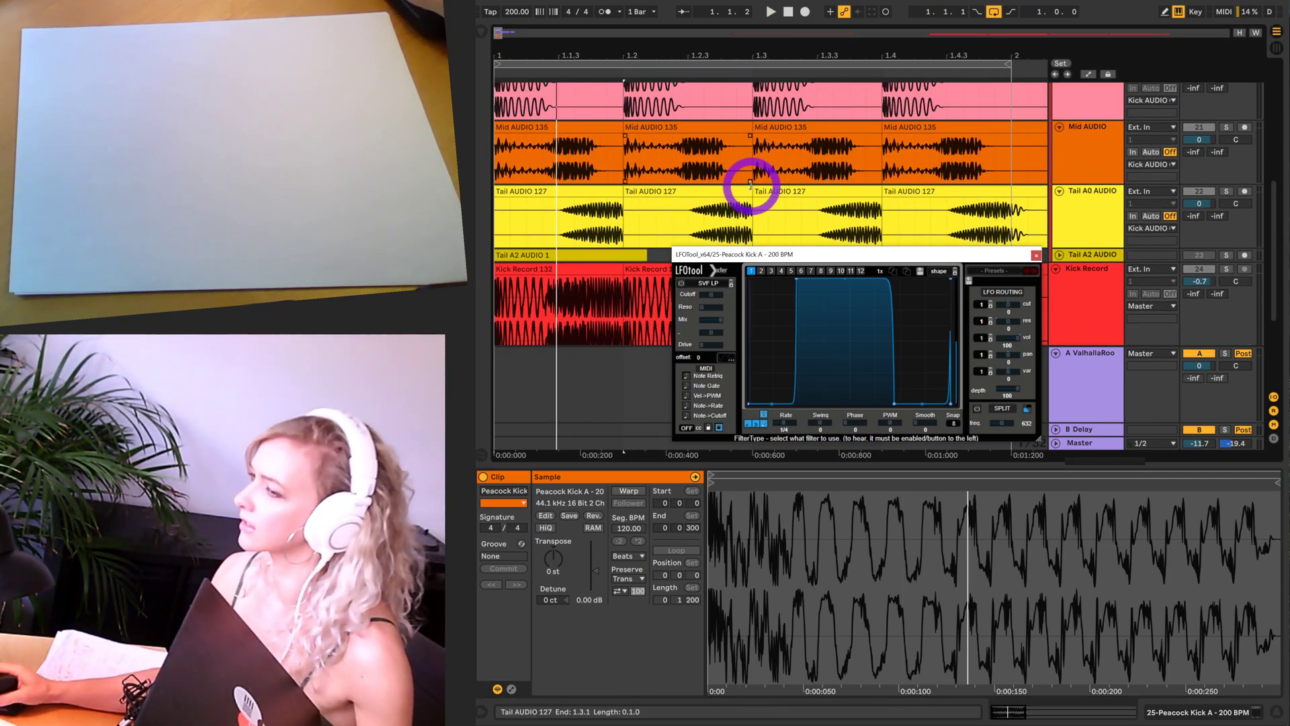
scroll(754, 190, "down", 3)
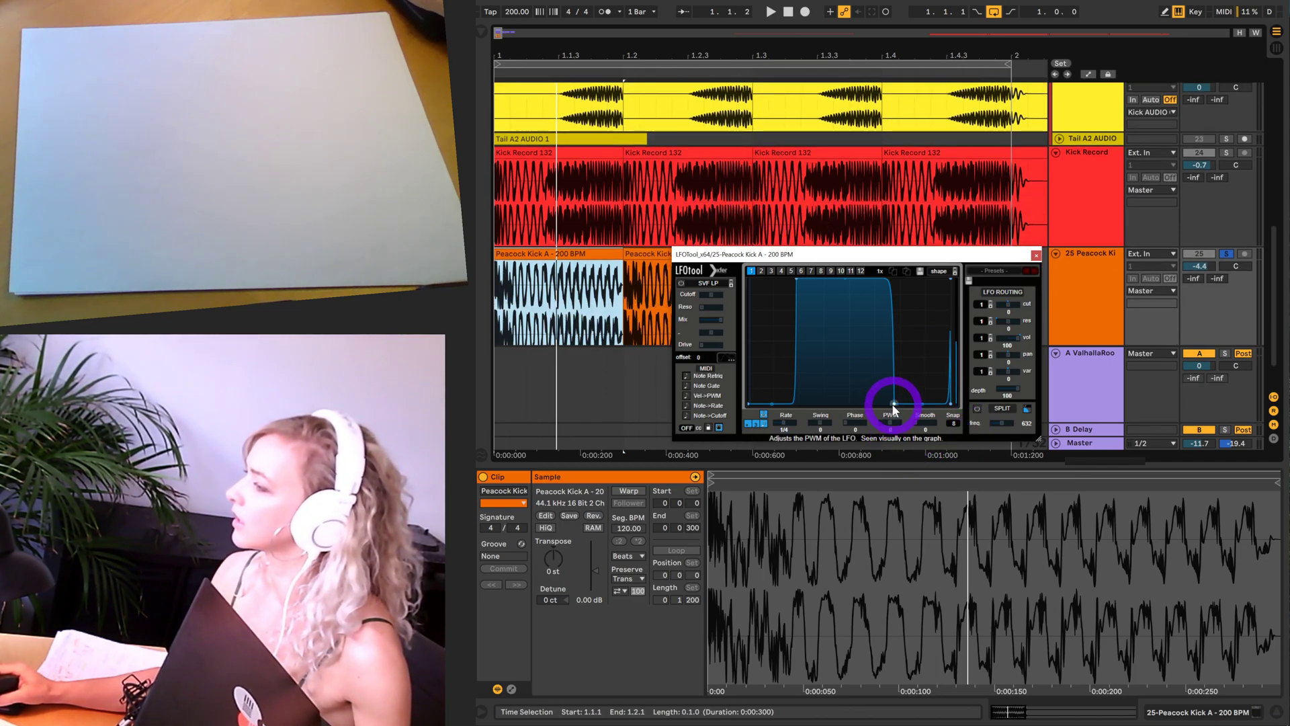
- Set LFOtool PWM to 0, add a node, and push the curve's rise later with slight smoothing
left_click_drag(893, 408, 970, 244)
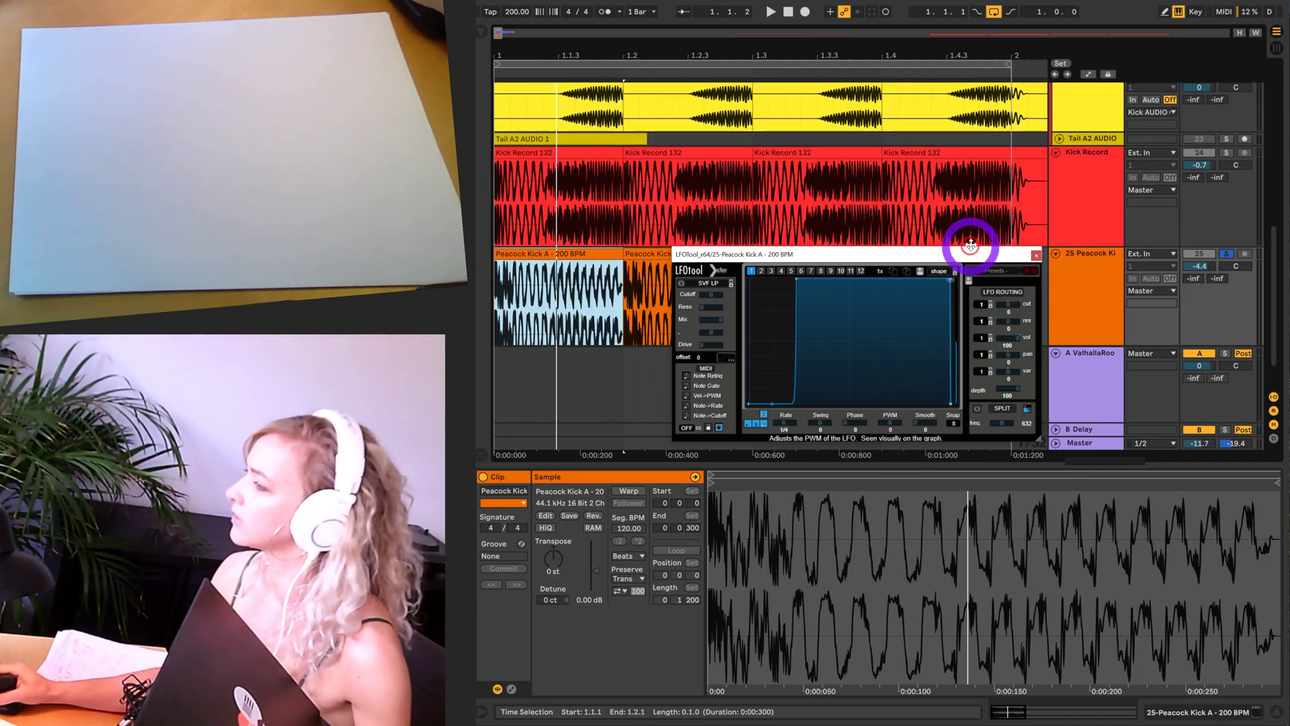
double_click(901, 278)
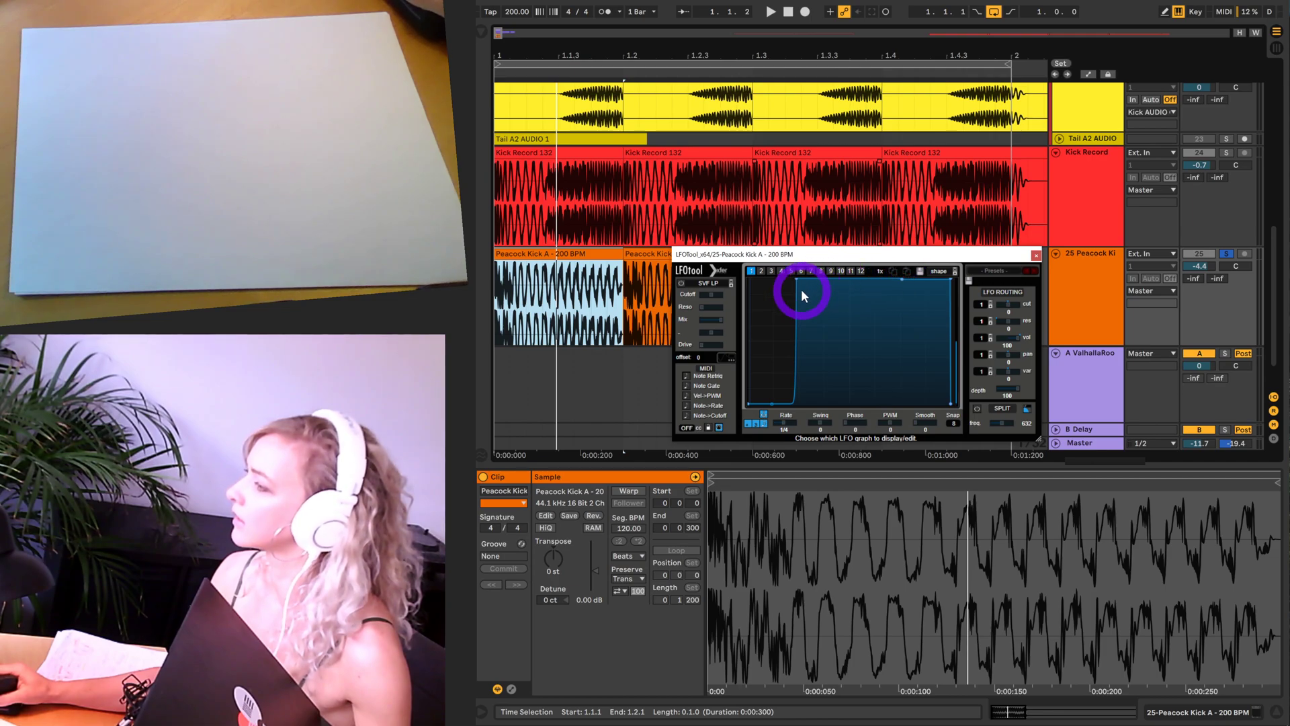
left_click_drag(797, 280, 871, 413)
key("space")
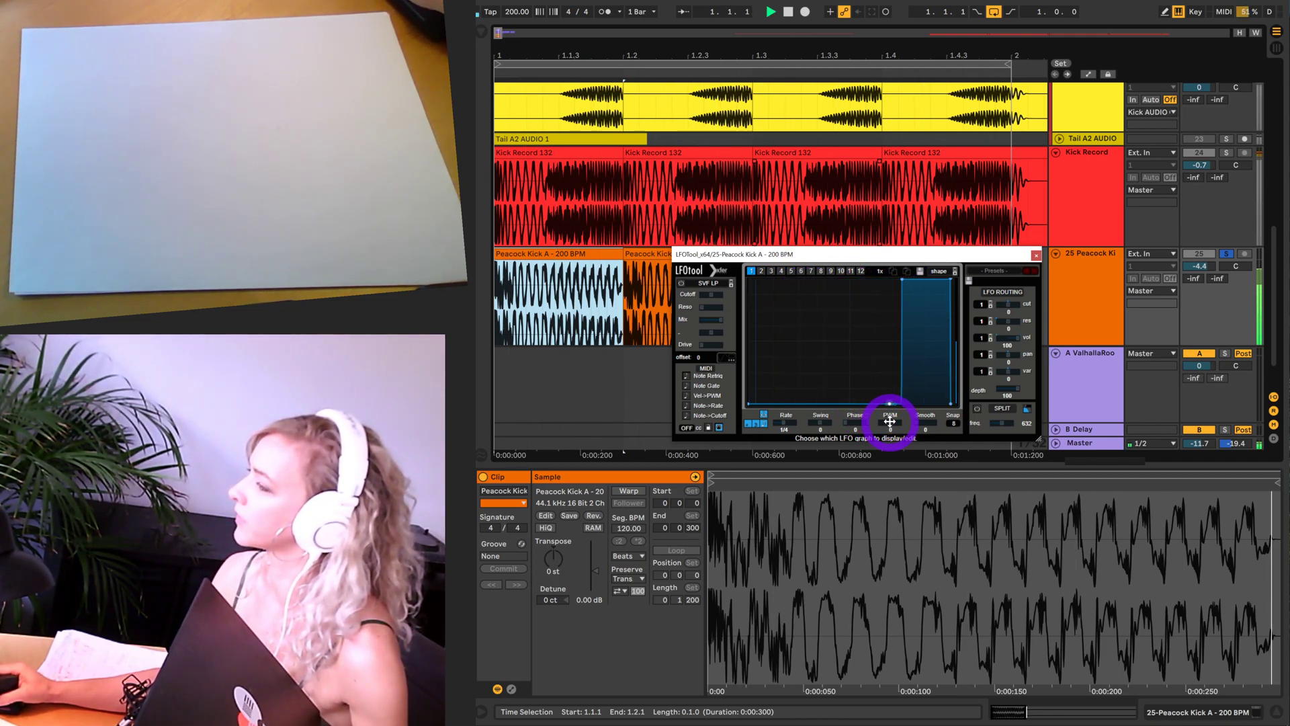
left_click_drag(902, 278, 881, 254)
mouse_move(917, 422)
left_mouse_down()
mouse_move(945, 424)
mouse_move(927, 424)
left_mouse_up()
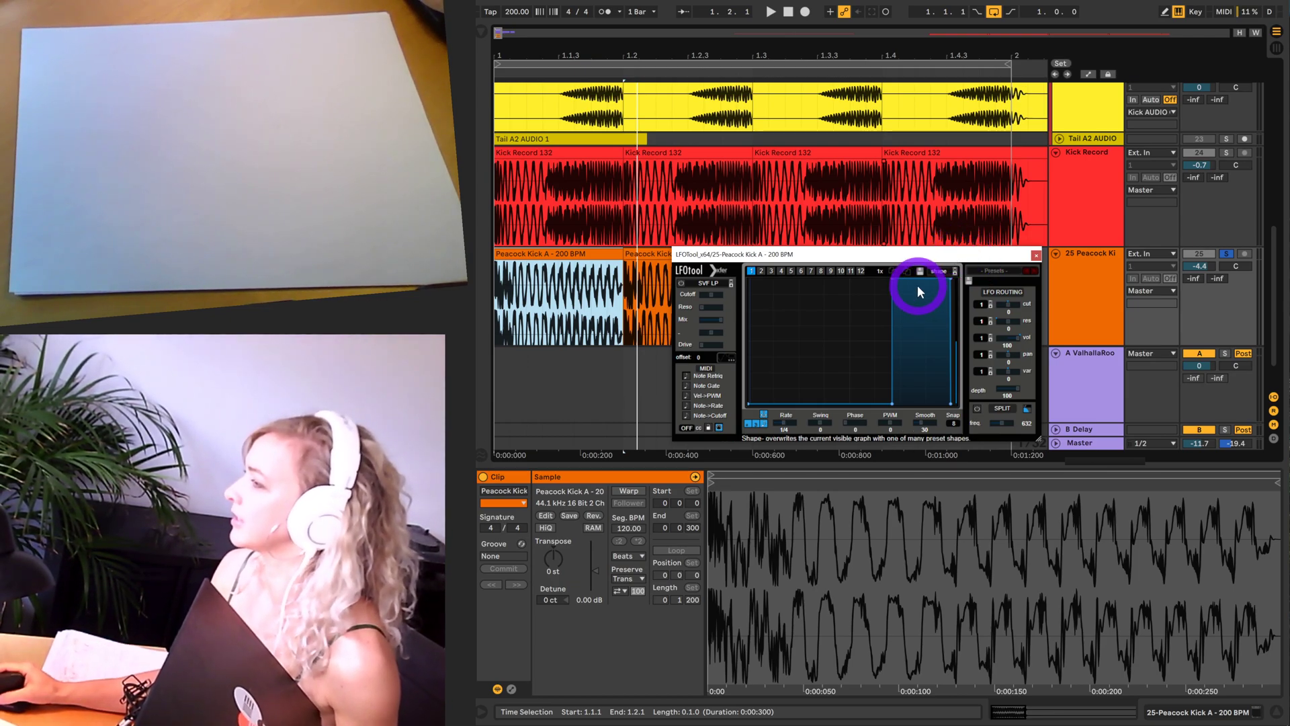
- Compare the Peacock Kick A and Kick Record clip waveforms, then close the LFOtool window
left_click_drag(905, 260, 868, 383)
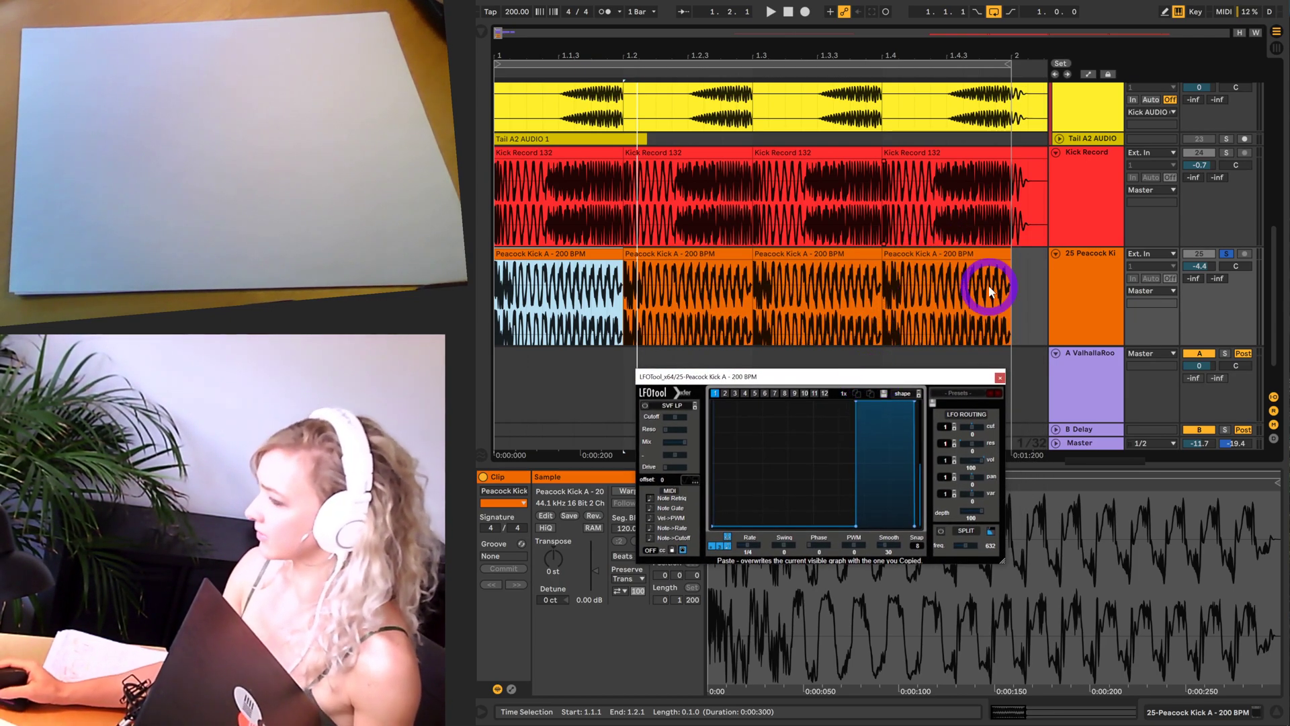
left_click(643, 297)
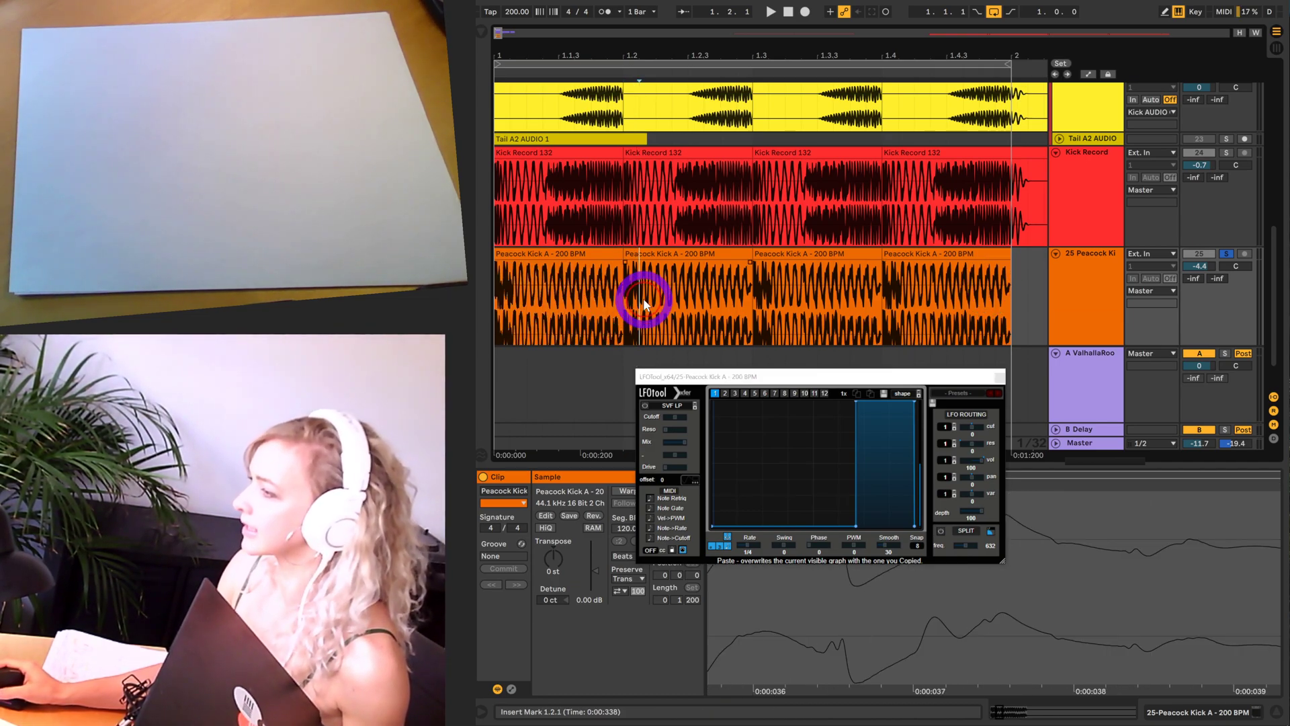
left_click(639, 217)
left_click(672, 296)
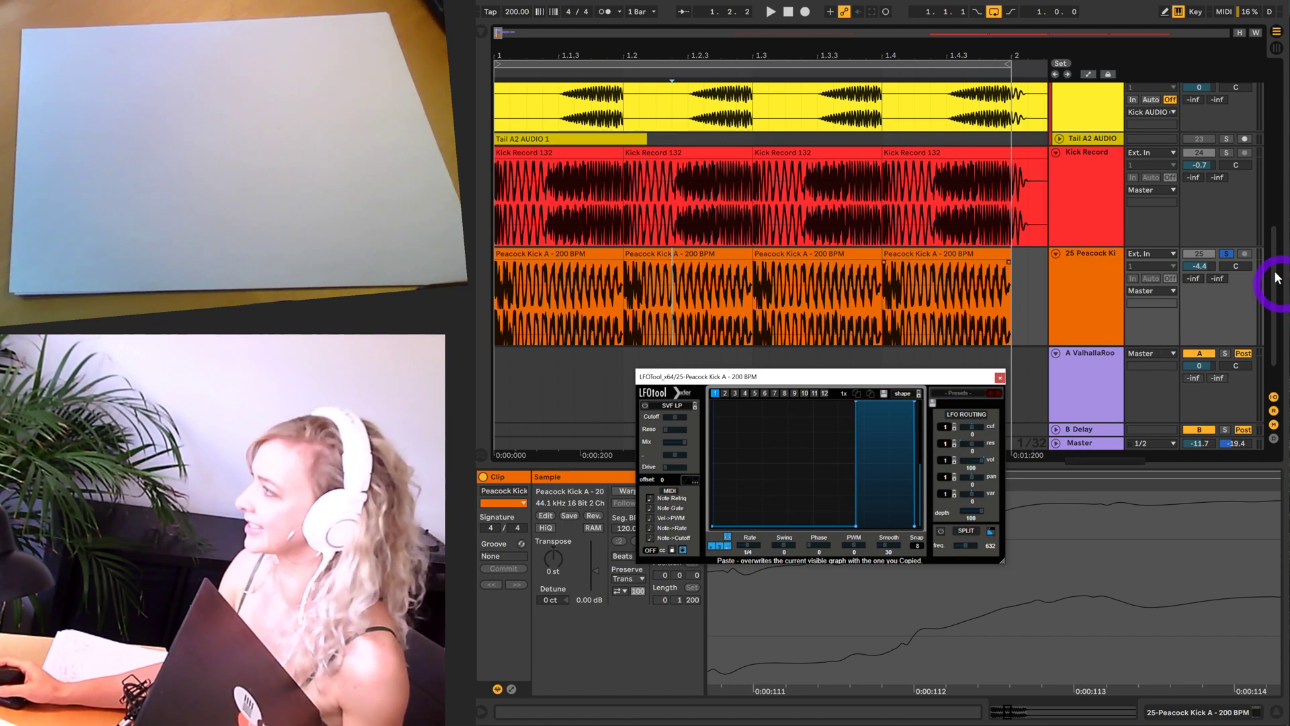
left_click(1094, 259)
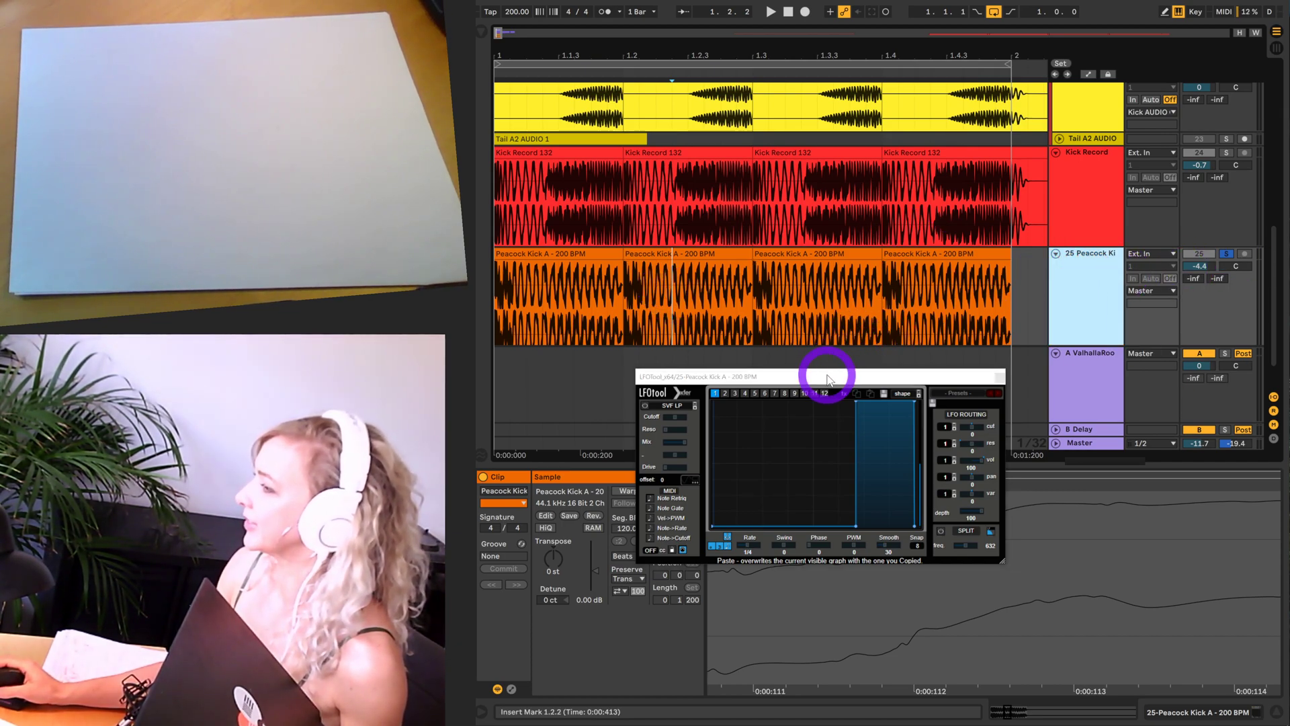
left_click_drag(827, 368, 739, 368)
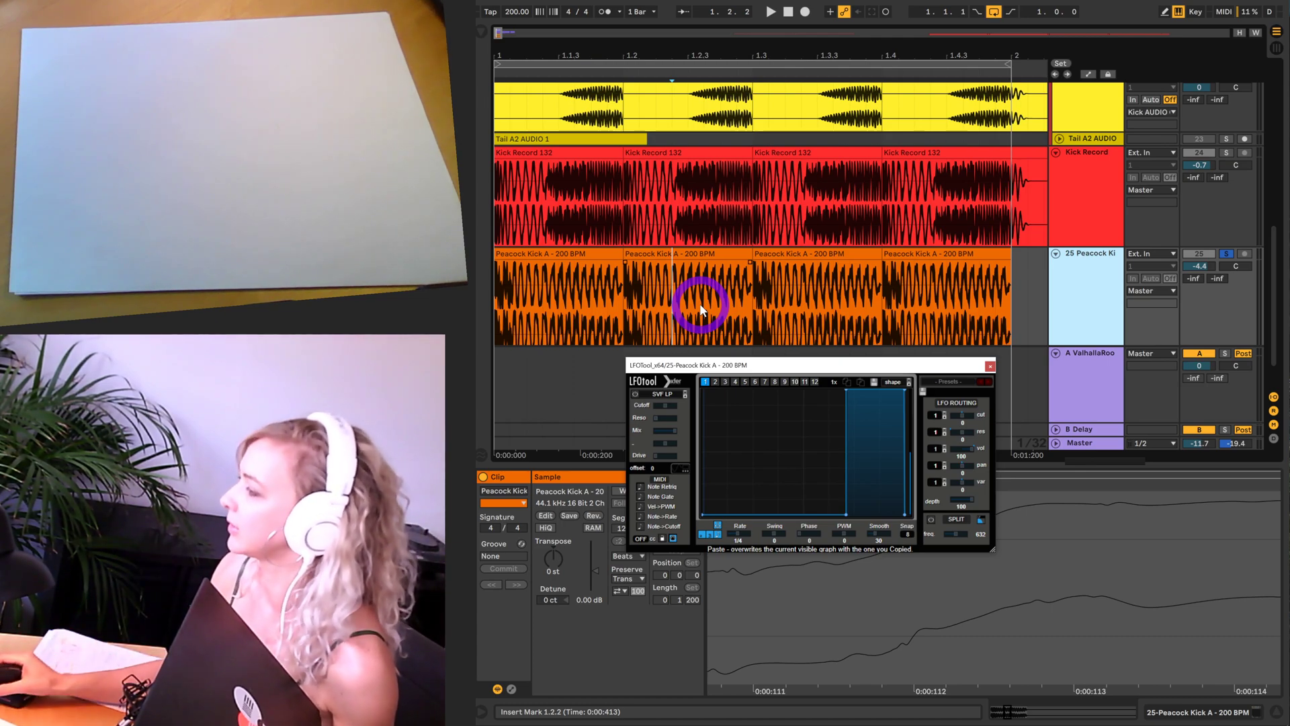
left_click(991, 369)
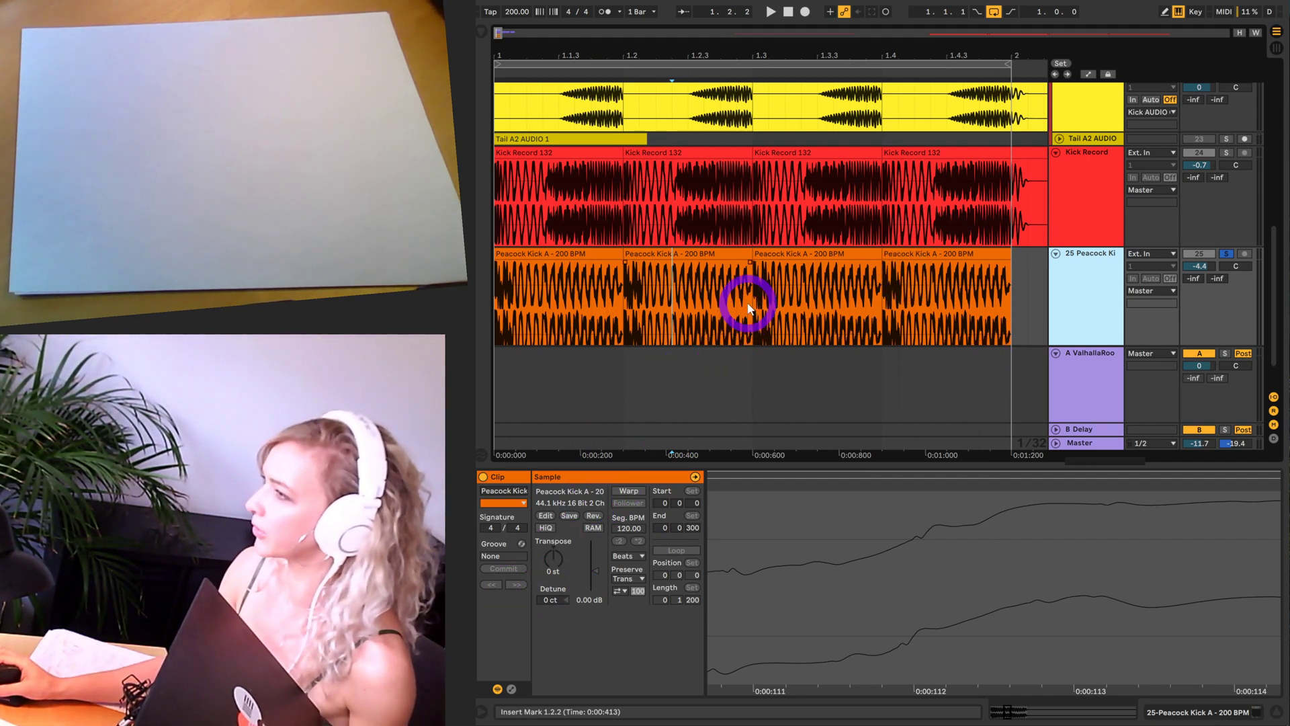
- Scroll the track list and unfold the Hi A2 track
scroll(797, 310, "up", 15)
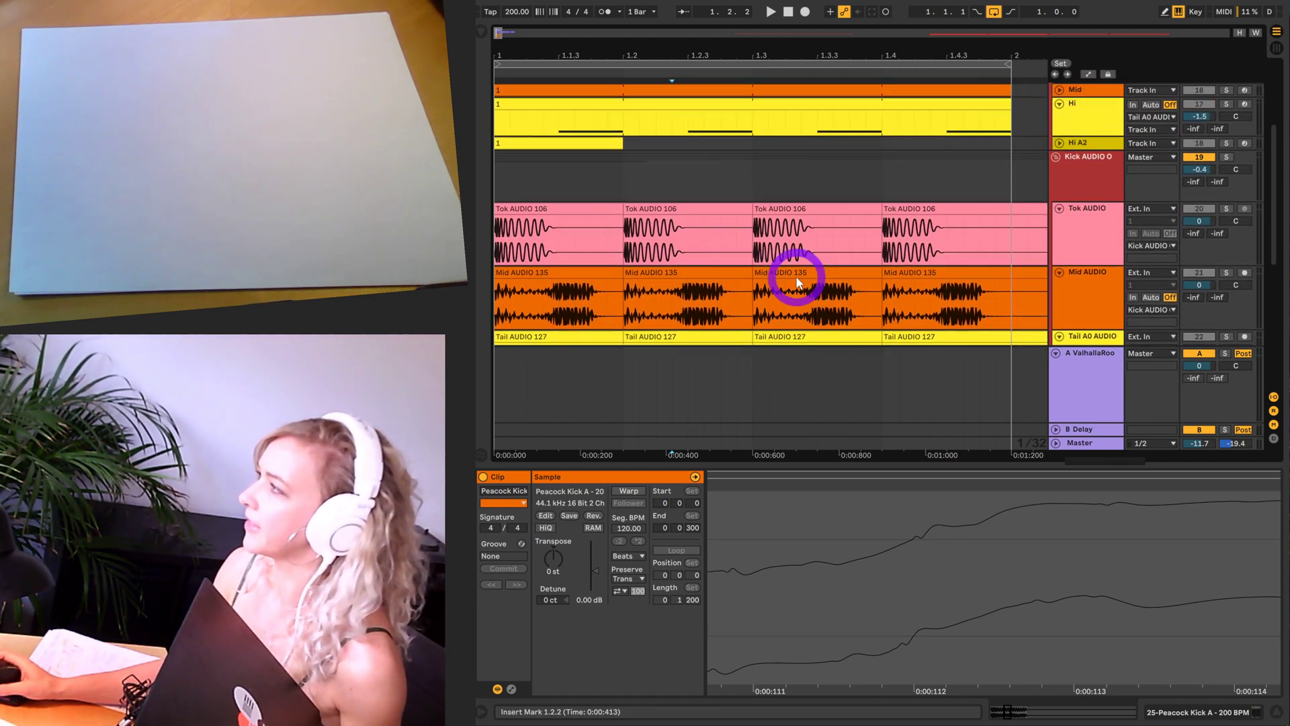
scroll(797, 279, "down", 3)
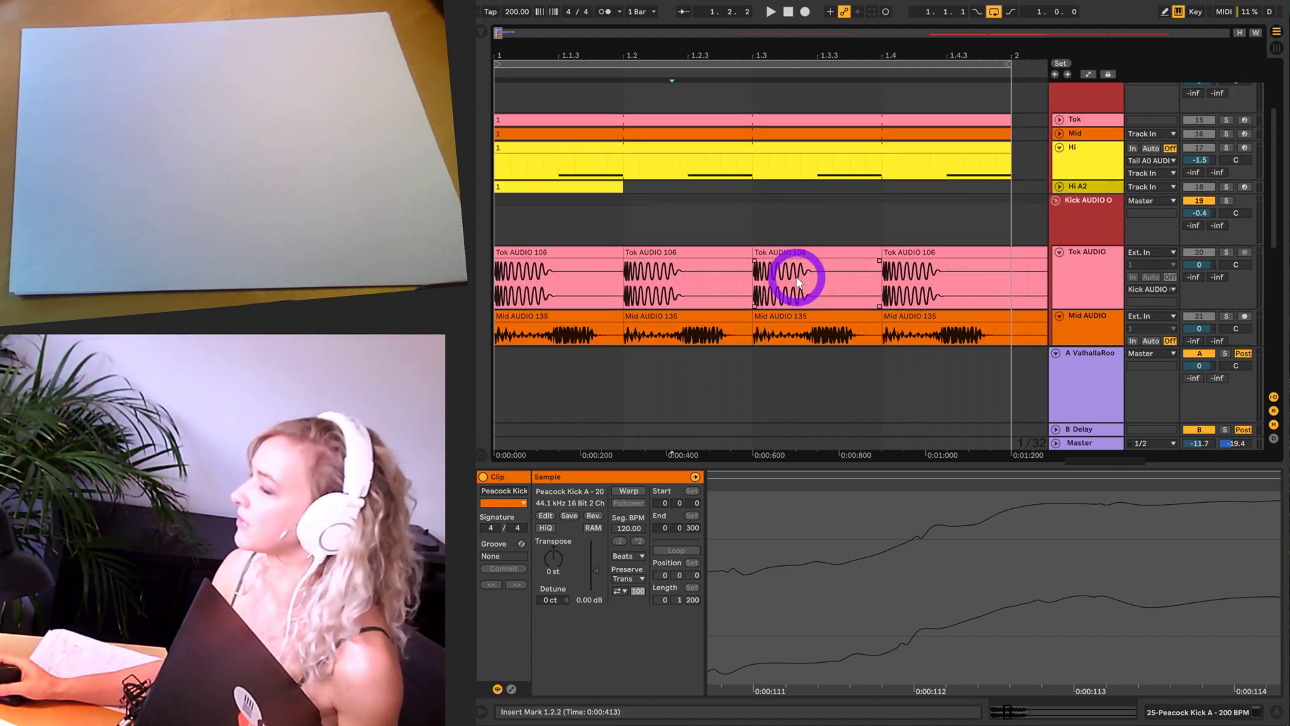
scroll(797, 280, "down", 7)
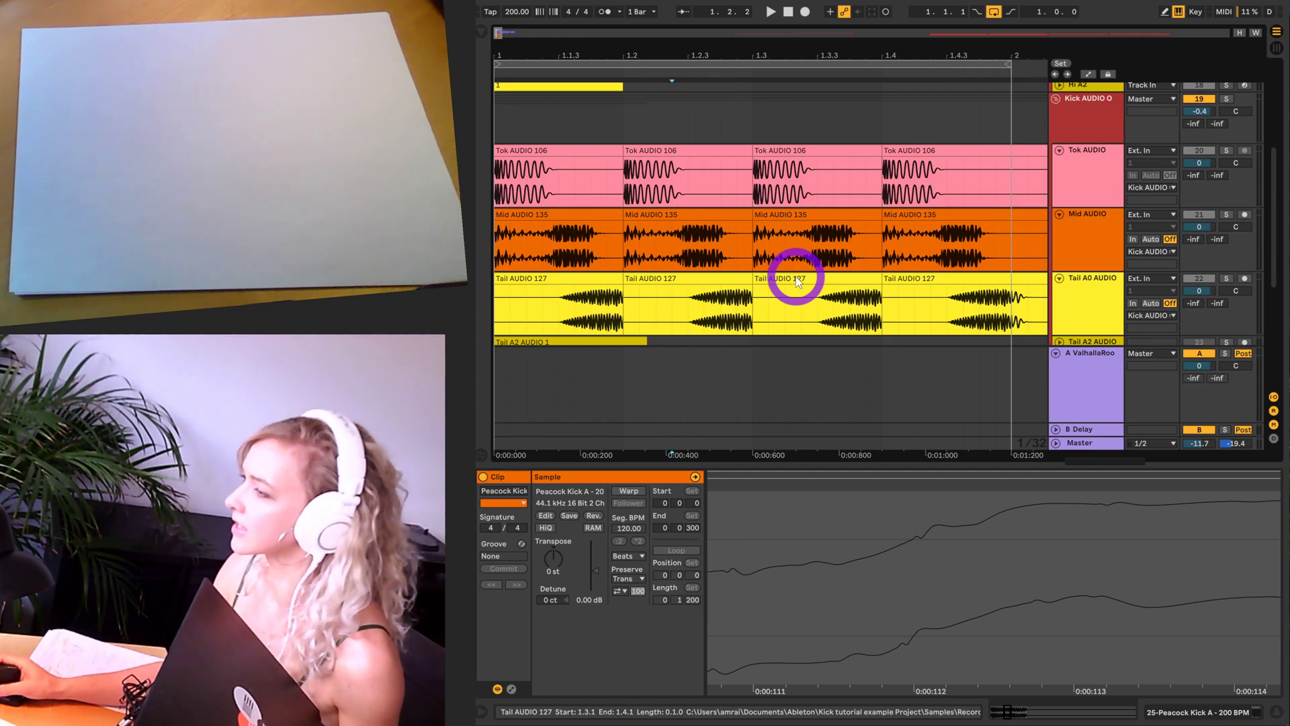
scroll(797, 276, "up", 4)
scroll(796, 273, "up", 4)
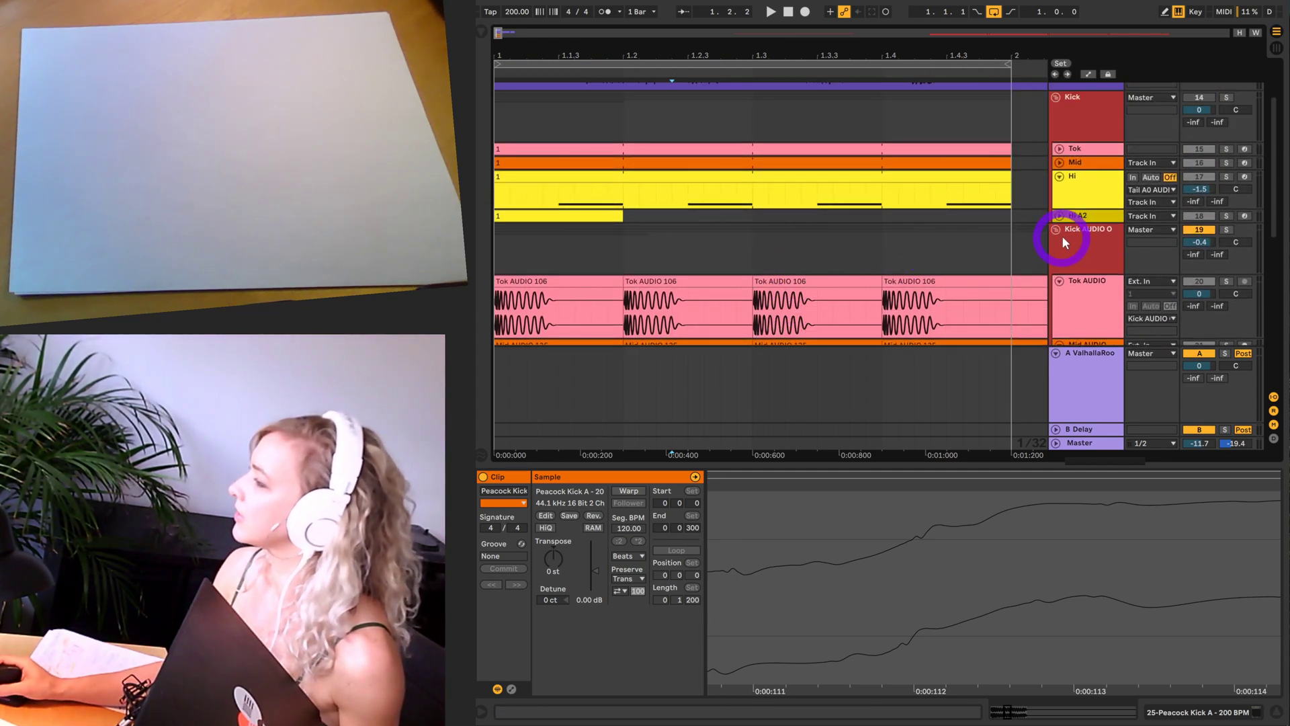
left_click(1059, 216)
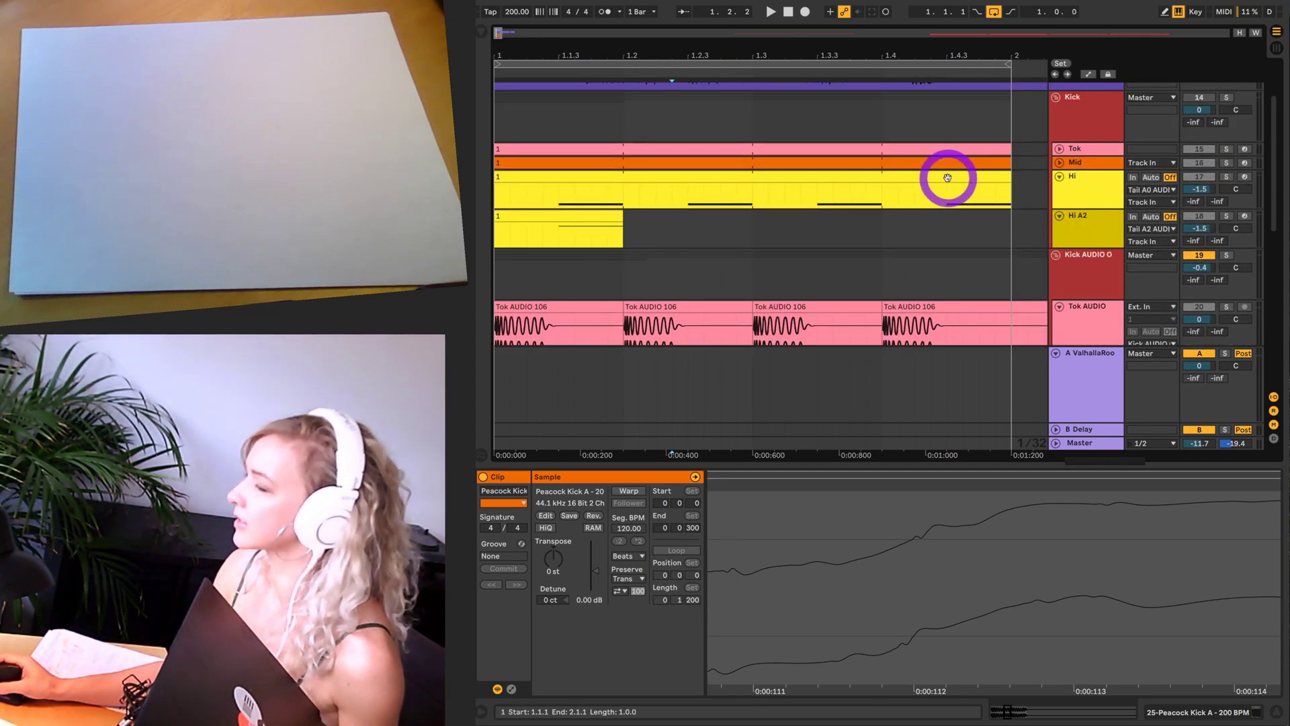
- Open the Hi track's MIDI clip in the piano roll and select its A0 note
left_click(1090, 185)
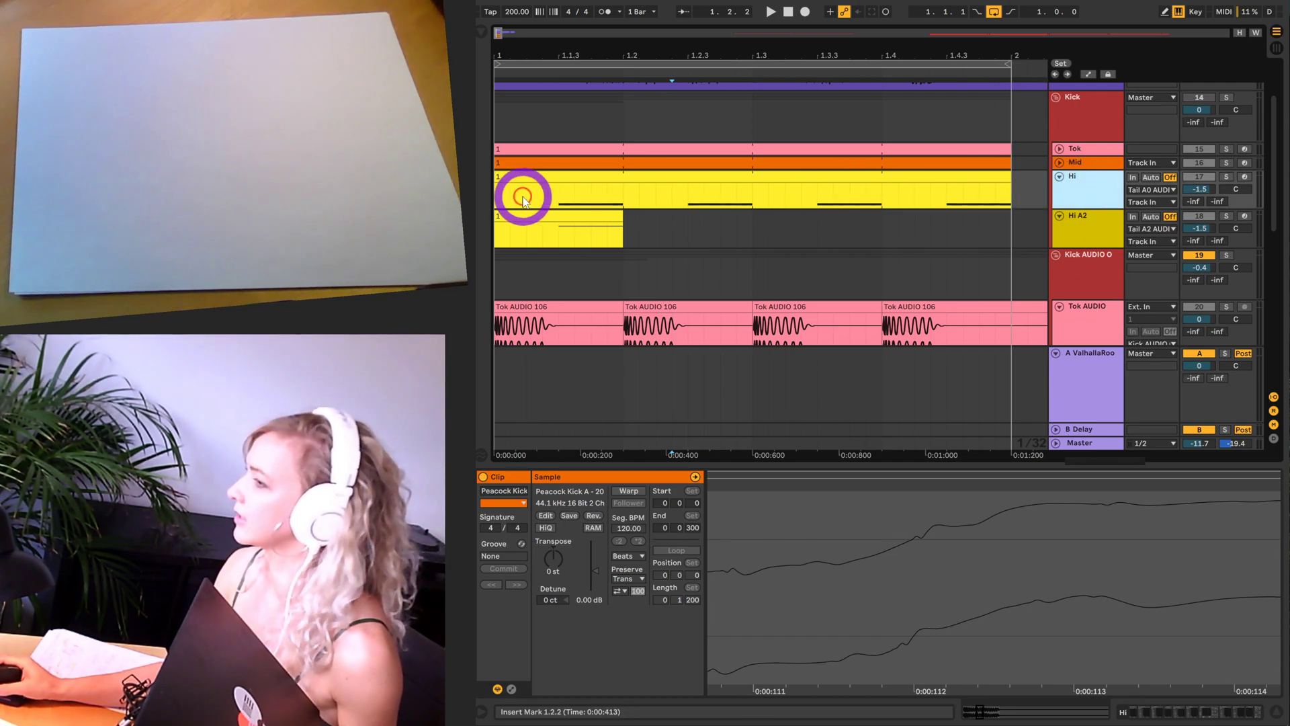
double_click(564, 179)
left_click_drag(1141, 530, 1188, 652)
- Check the Hi track's input source list, leaving it unchanged
scroll(1257, 184, "up", 2)
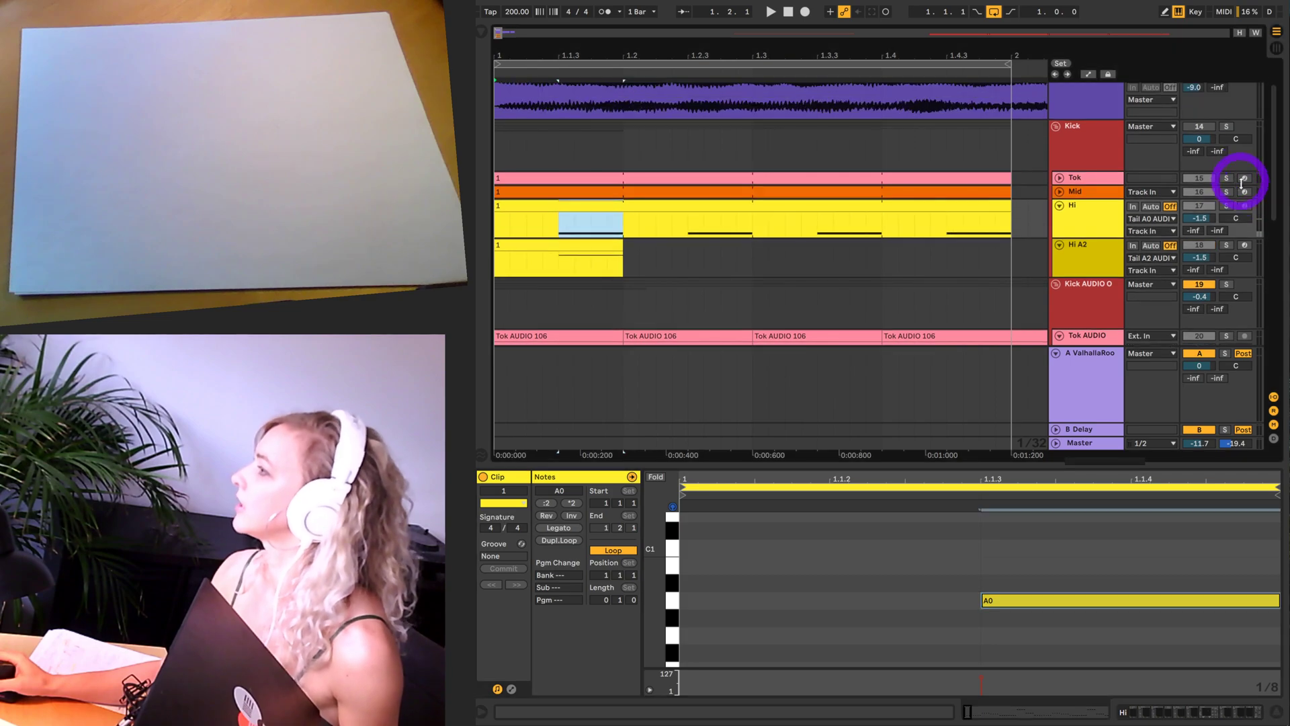
left_click(1166, 220)
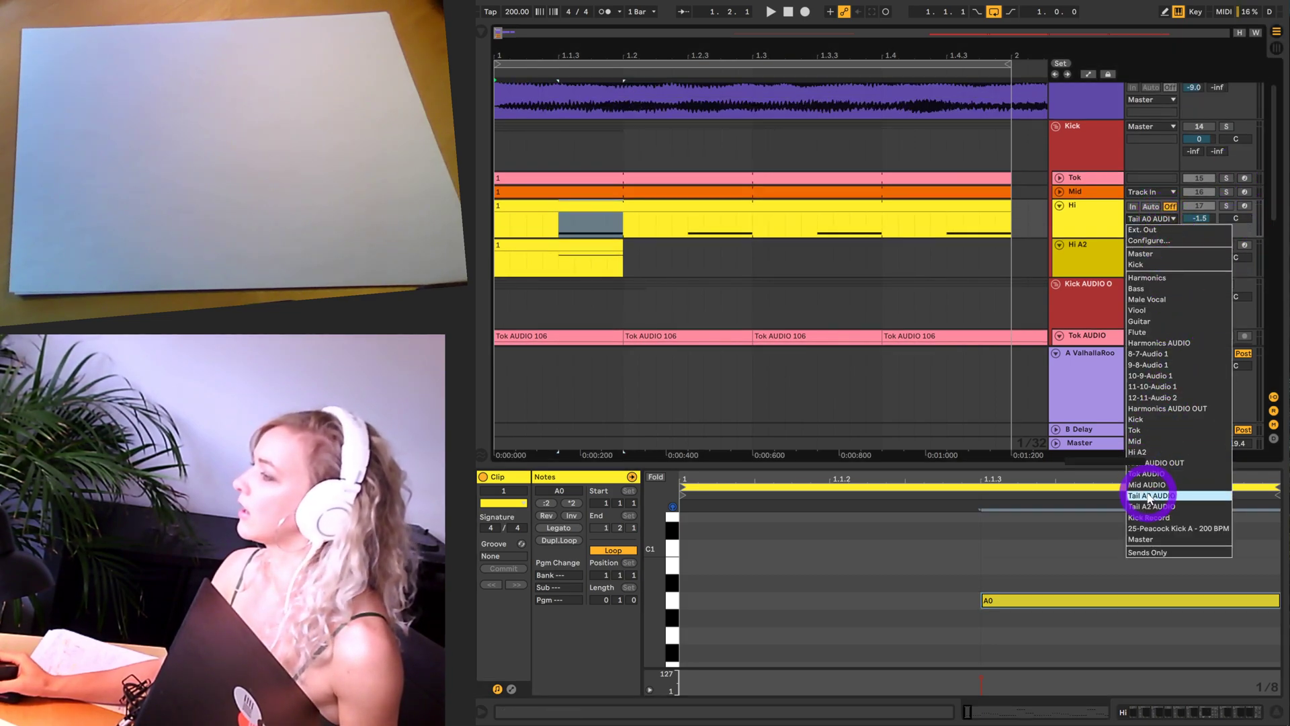
left_click(881, 255)
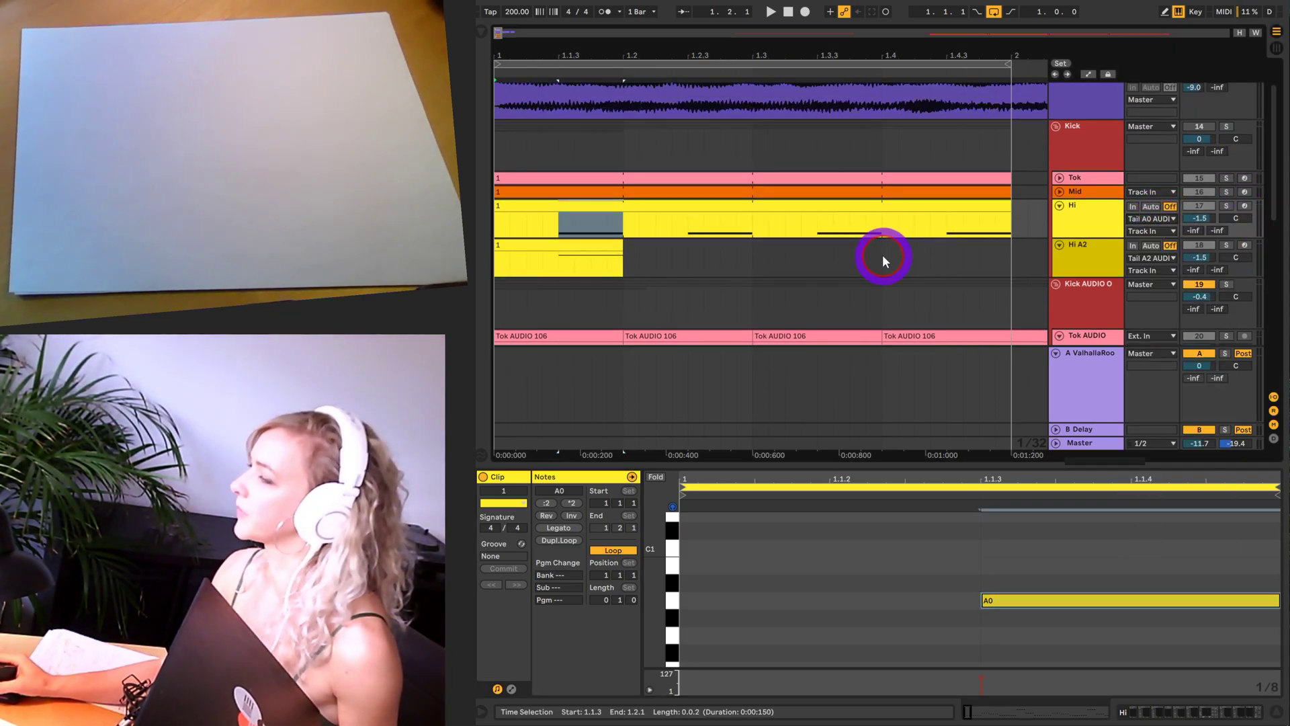
- Open the Hi A2 clip, fold the piano roll to used pitches, and select the A2 note
left_click(600, 245)
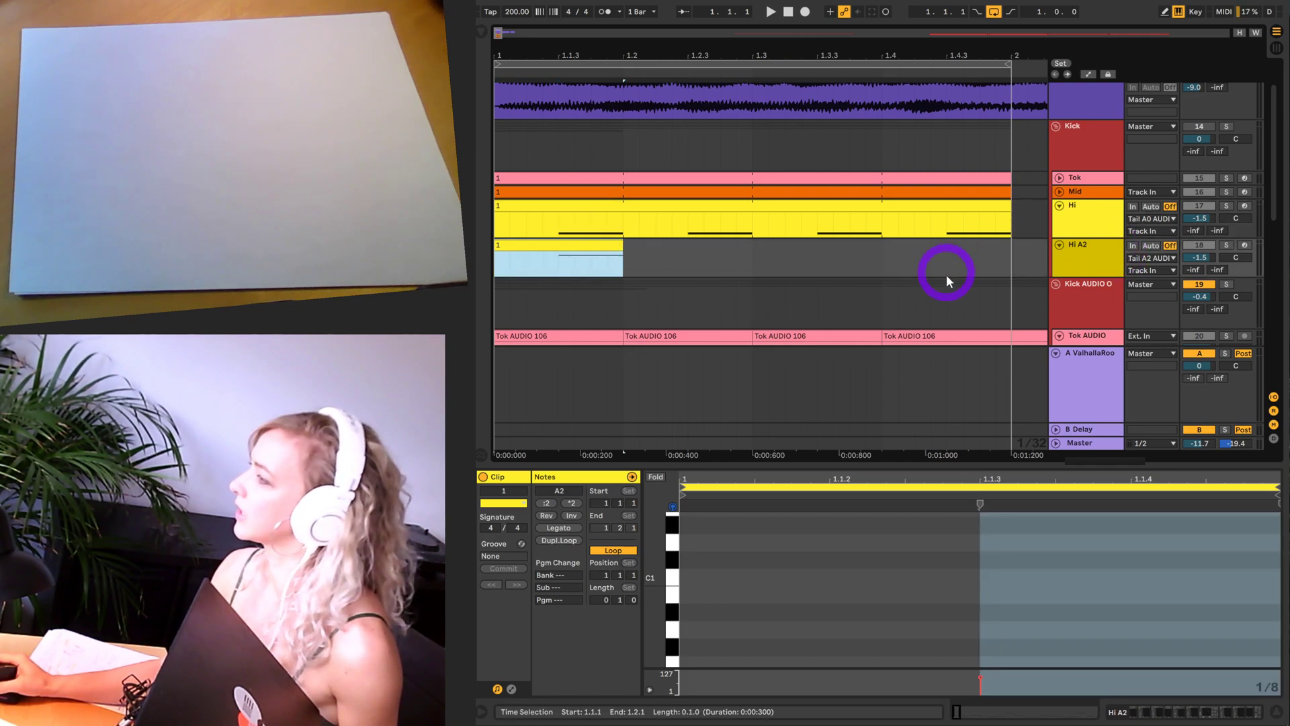
left_click(979, 571)
scroll(998, 599, "up", 3)
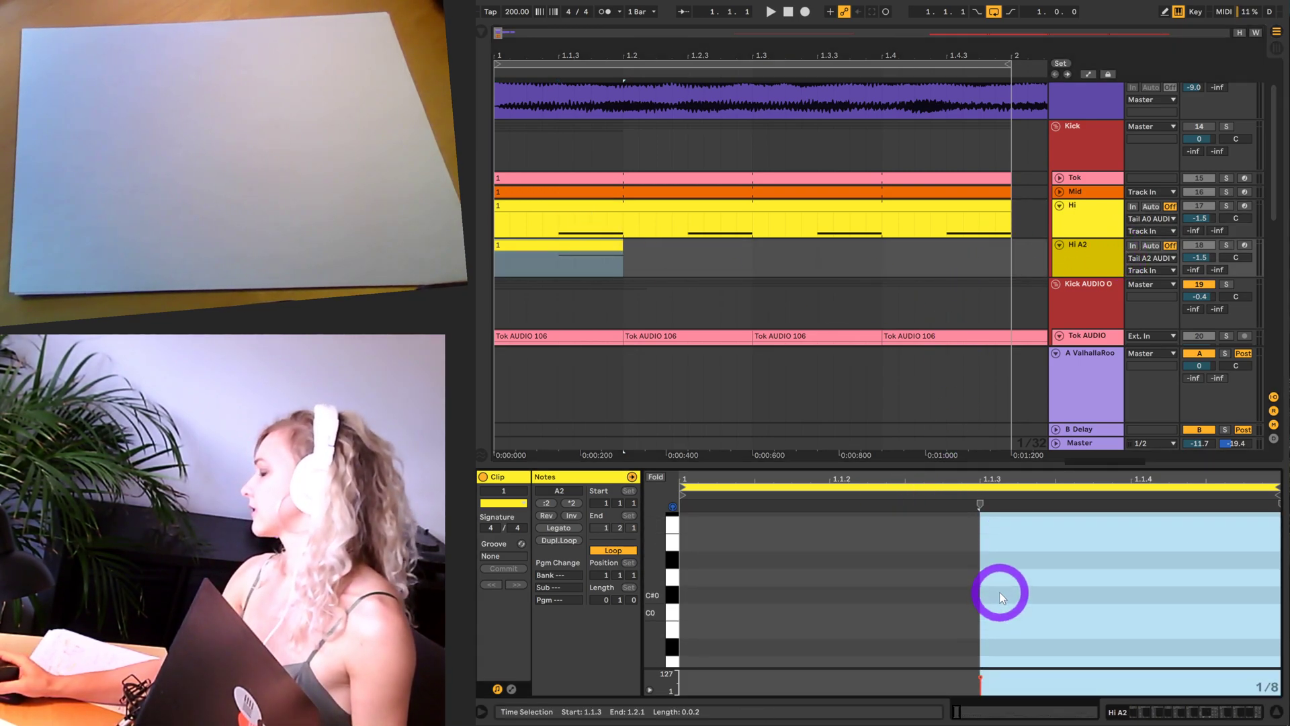
scroll(999, 595, "up", 3)
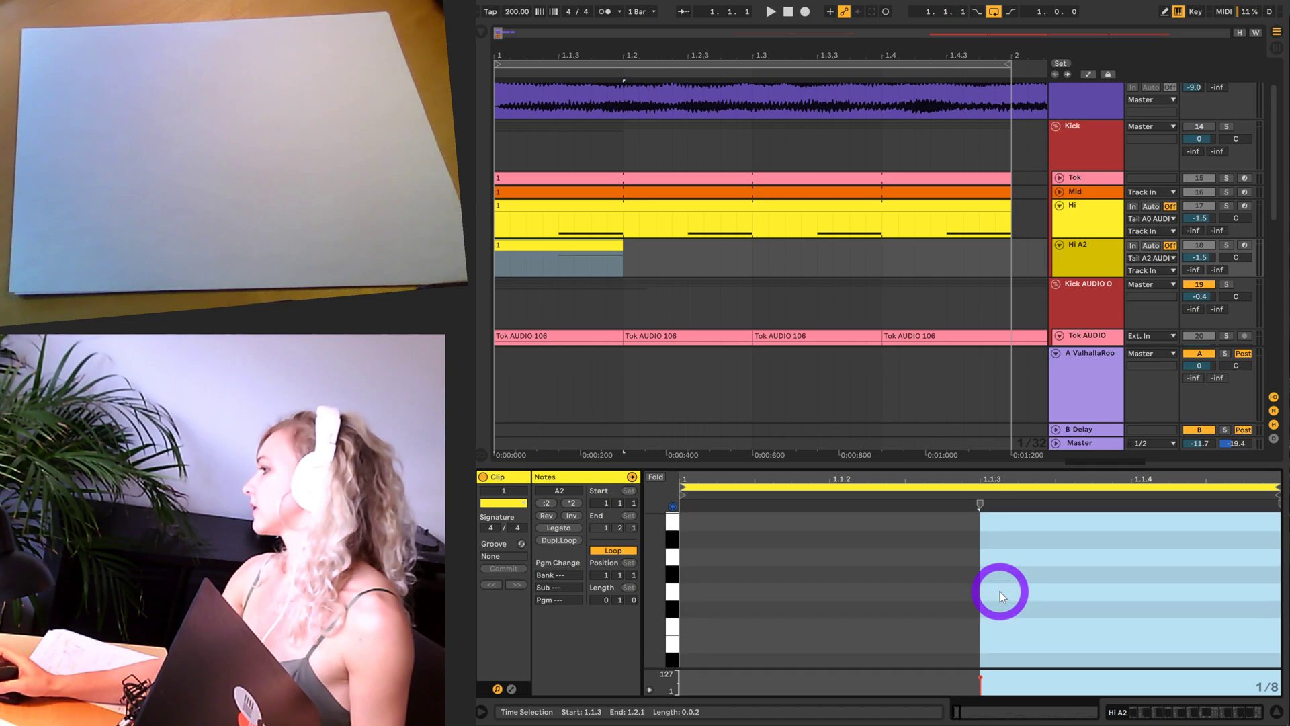
scroll(999, 590, "up", 3)
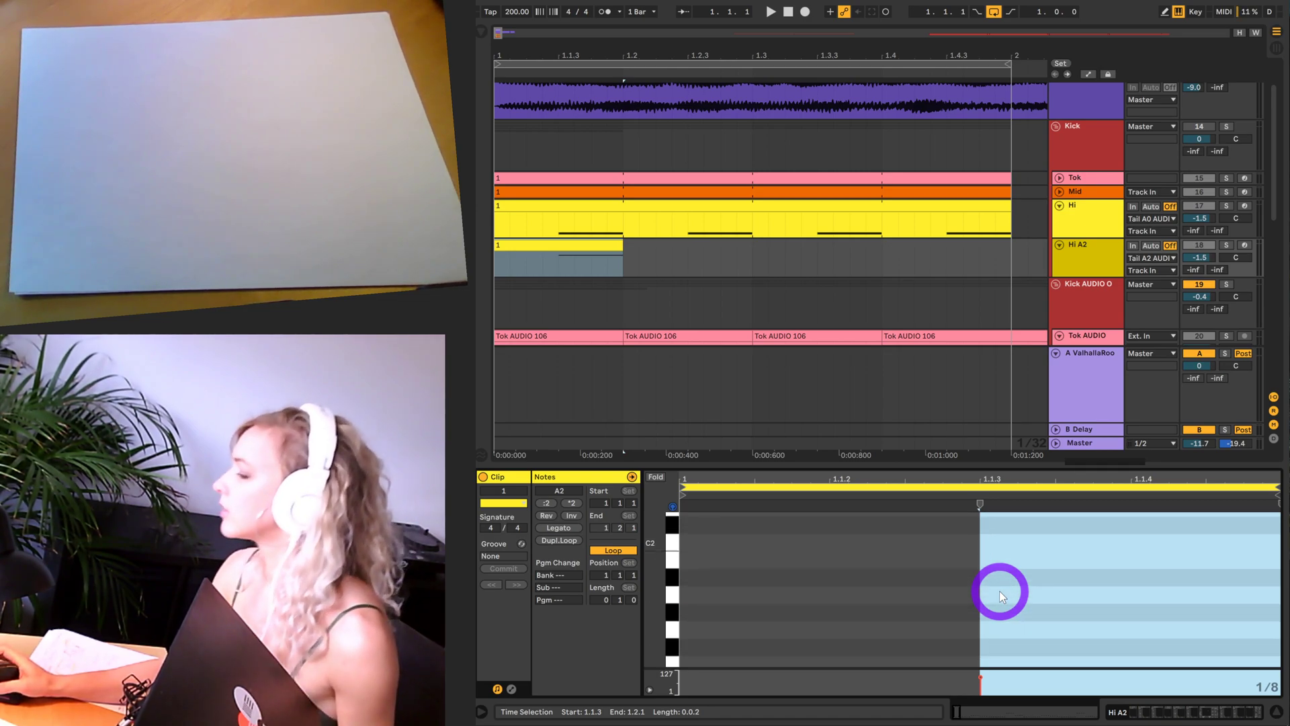
left_click(653, 478)
left_click_drag(1085, 614, 1138, 510)
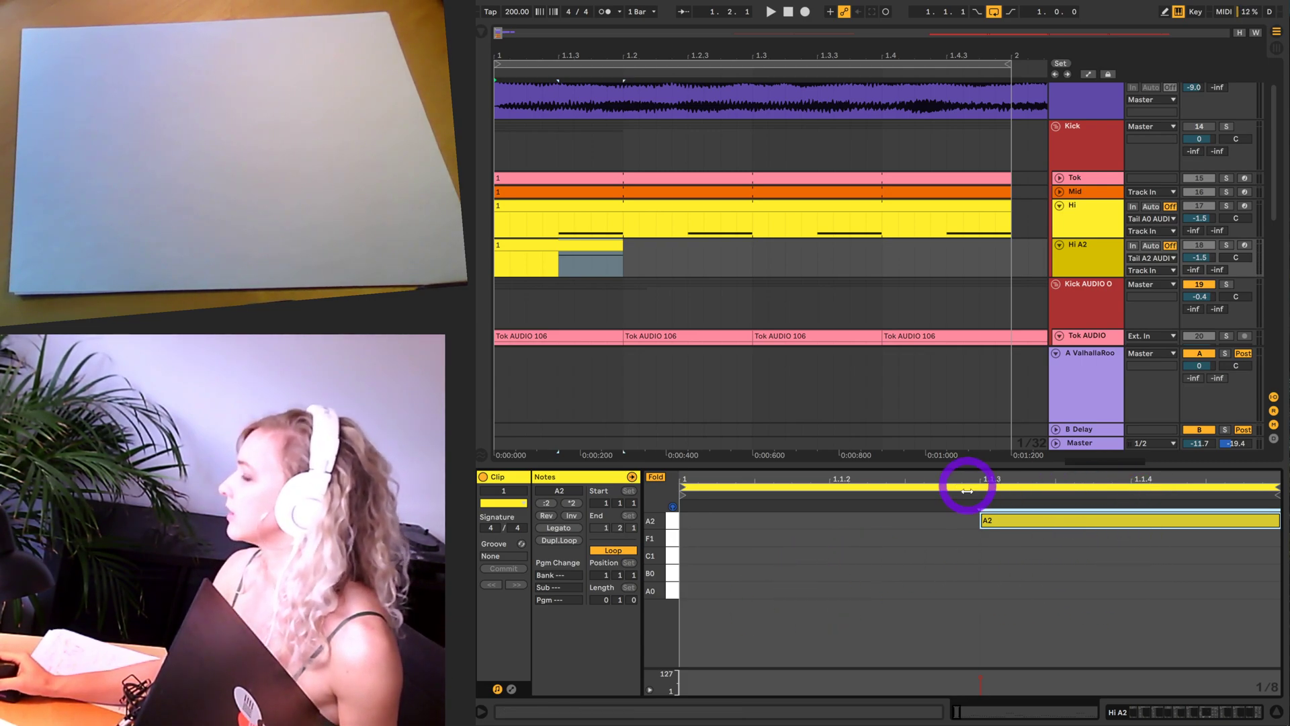
- Unfold the Tail A2 AUDIO track and play it back briefly
scroll(1081, 228, "down", 2)
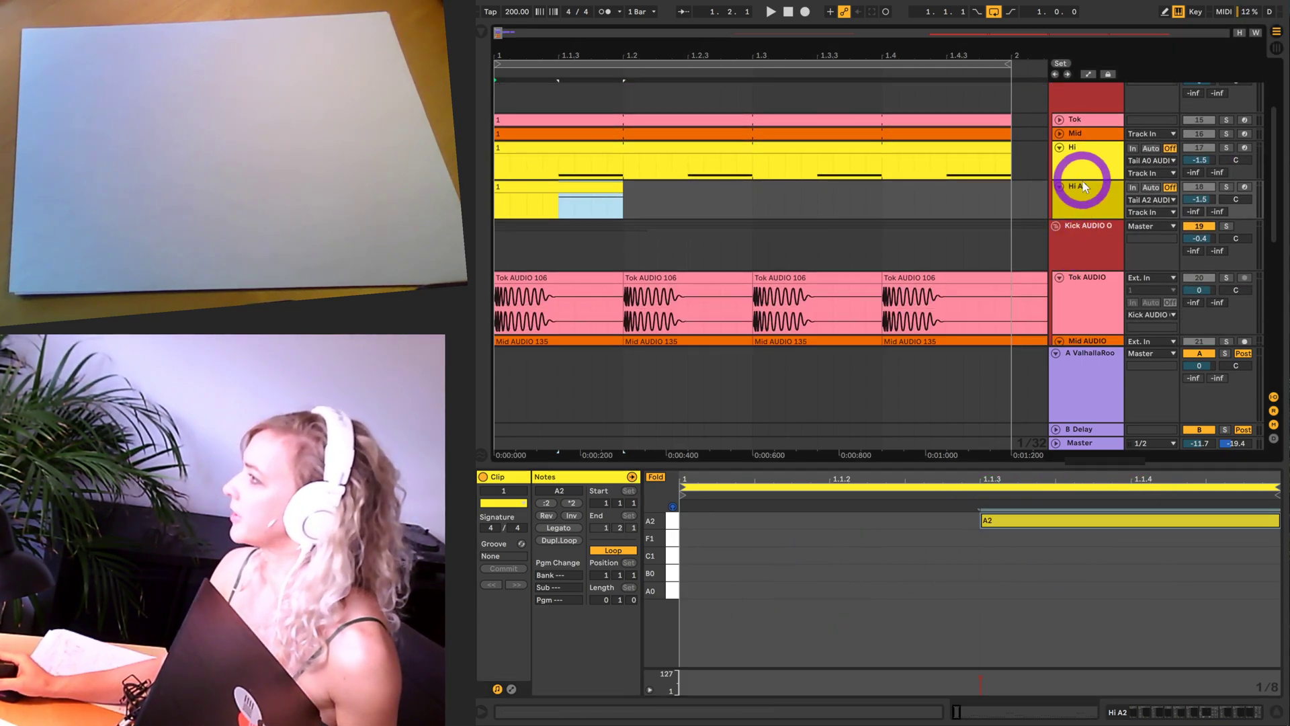
left_click(1113, 193)
scroll(1109, 185, "down", 5)
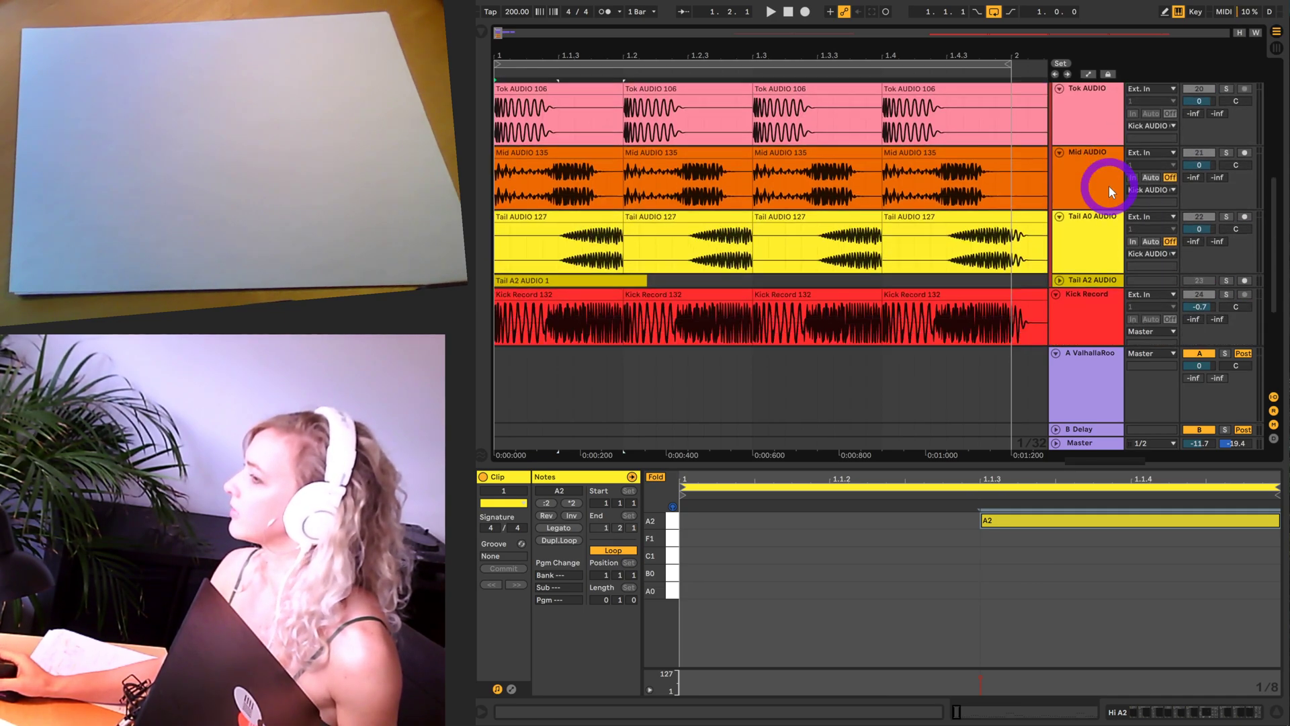
left_click(1060, 266)
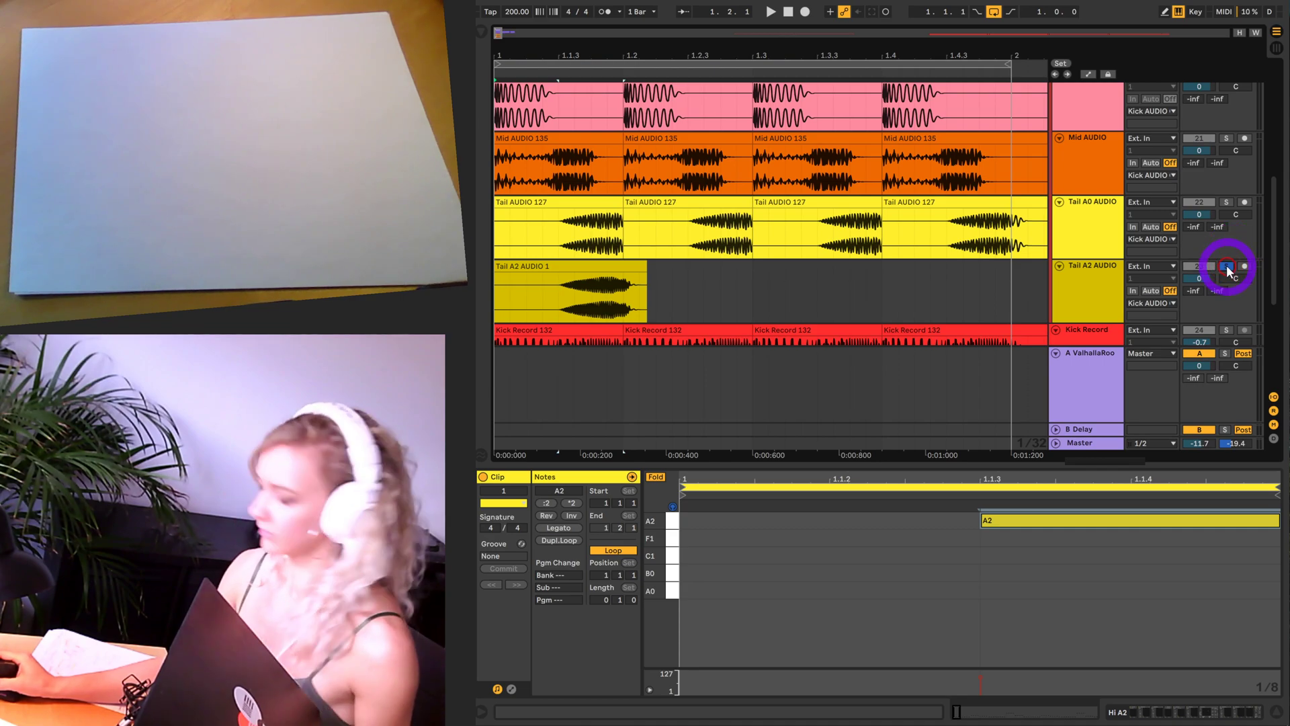
key("space")
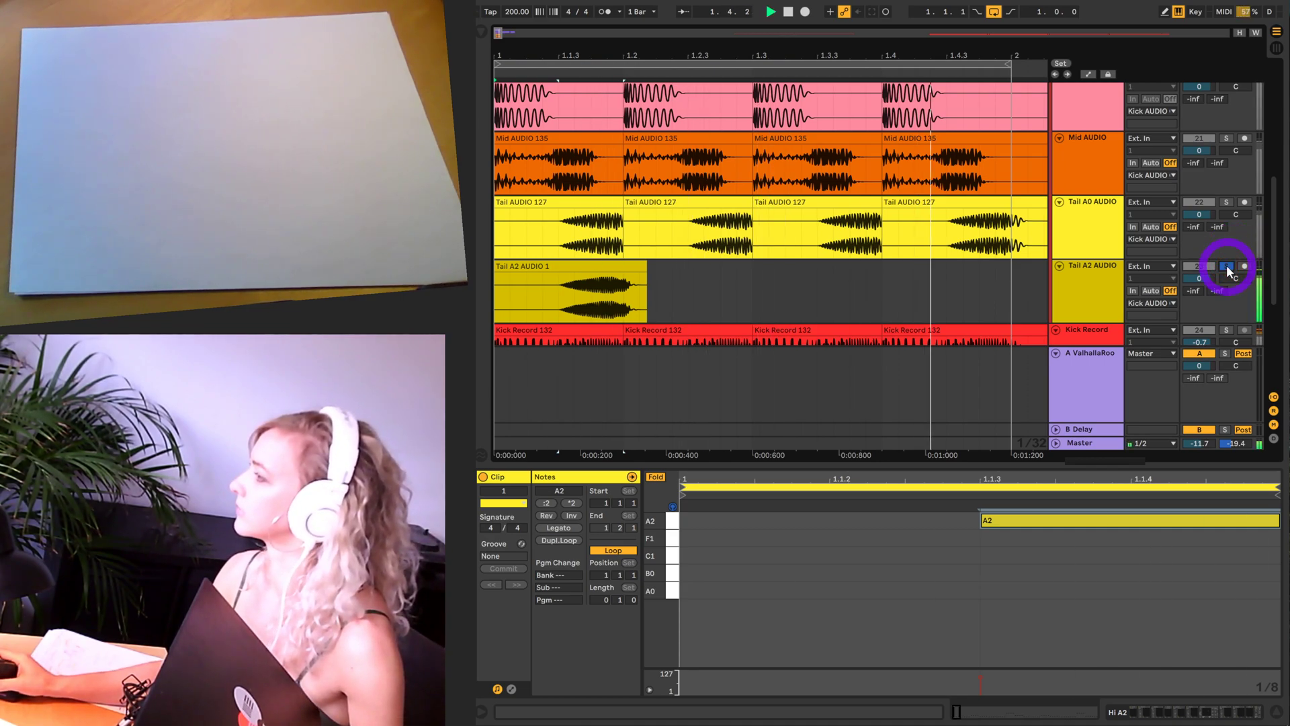
key("space")
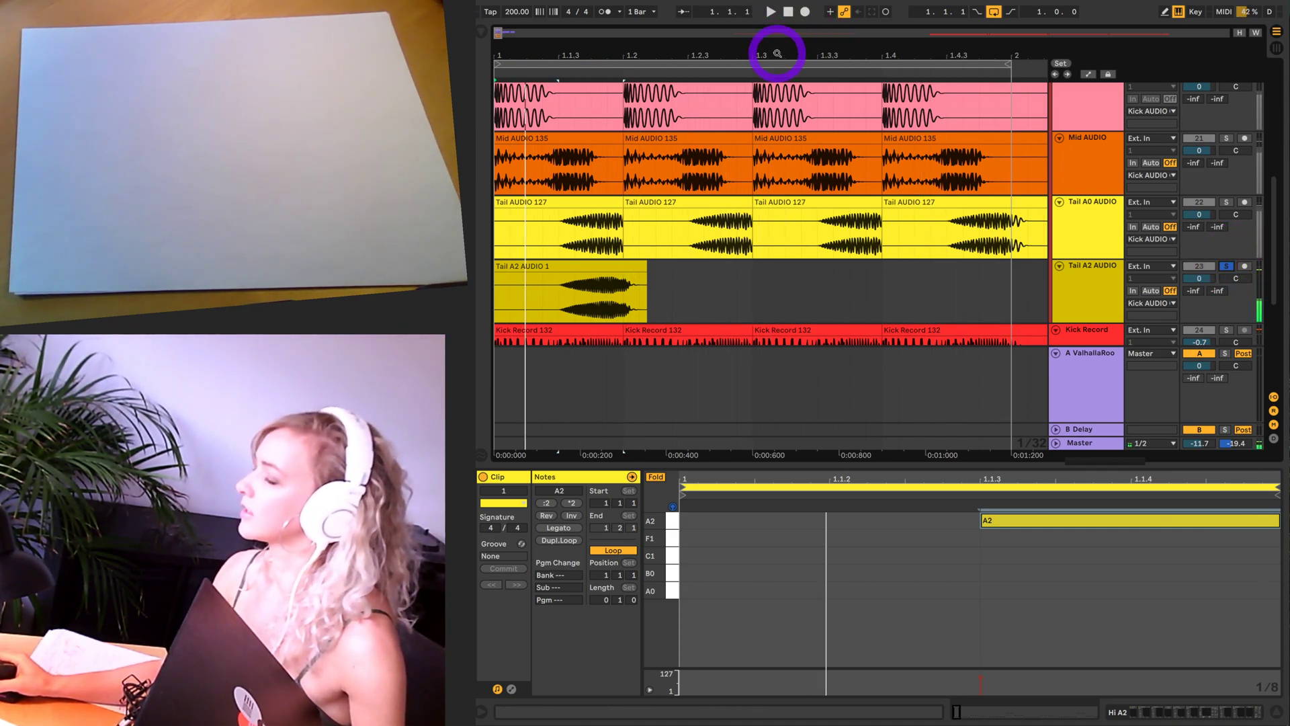
- Zoom out slightly and shorten the loop to a single beat ending at 1.2
left_click_drag(771, 49, 887, 50)
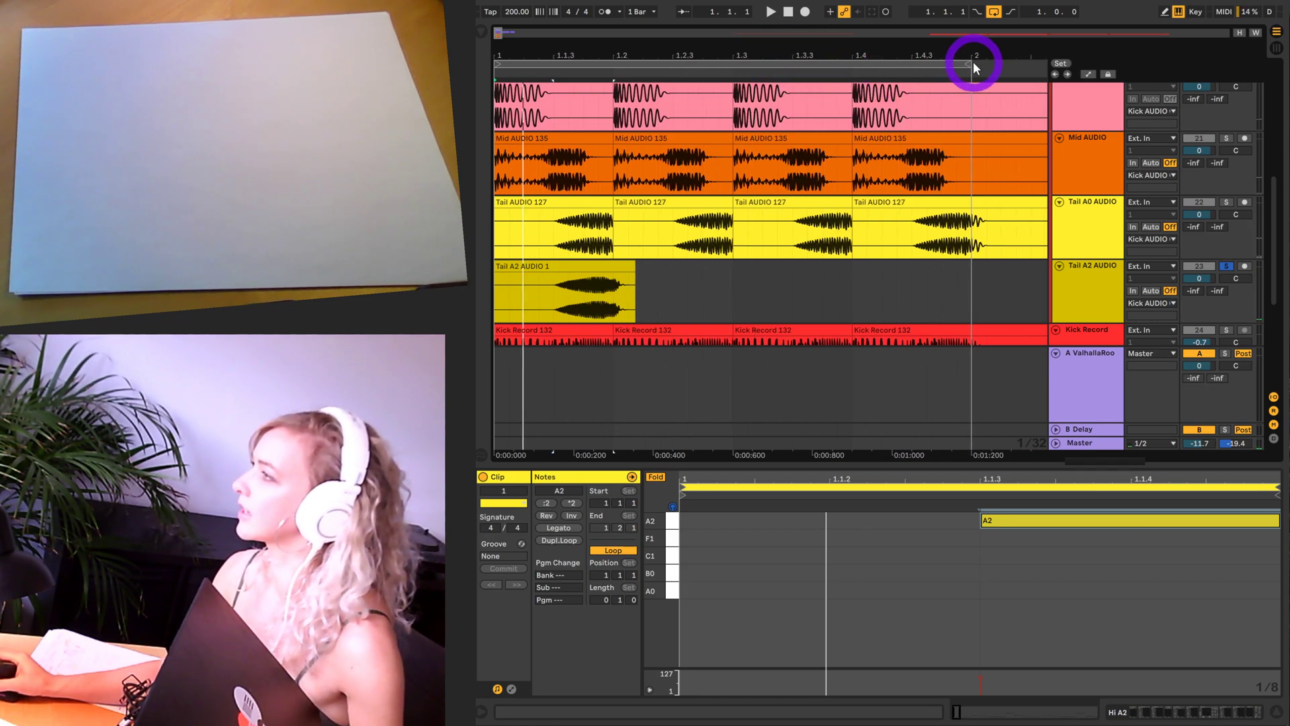
left_click_drag(971, 62, 642, 62)
left_click(643, 108)
left_click_drag(643, 108, 613, 107)
left_click(1147, 269)
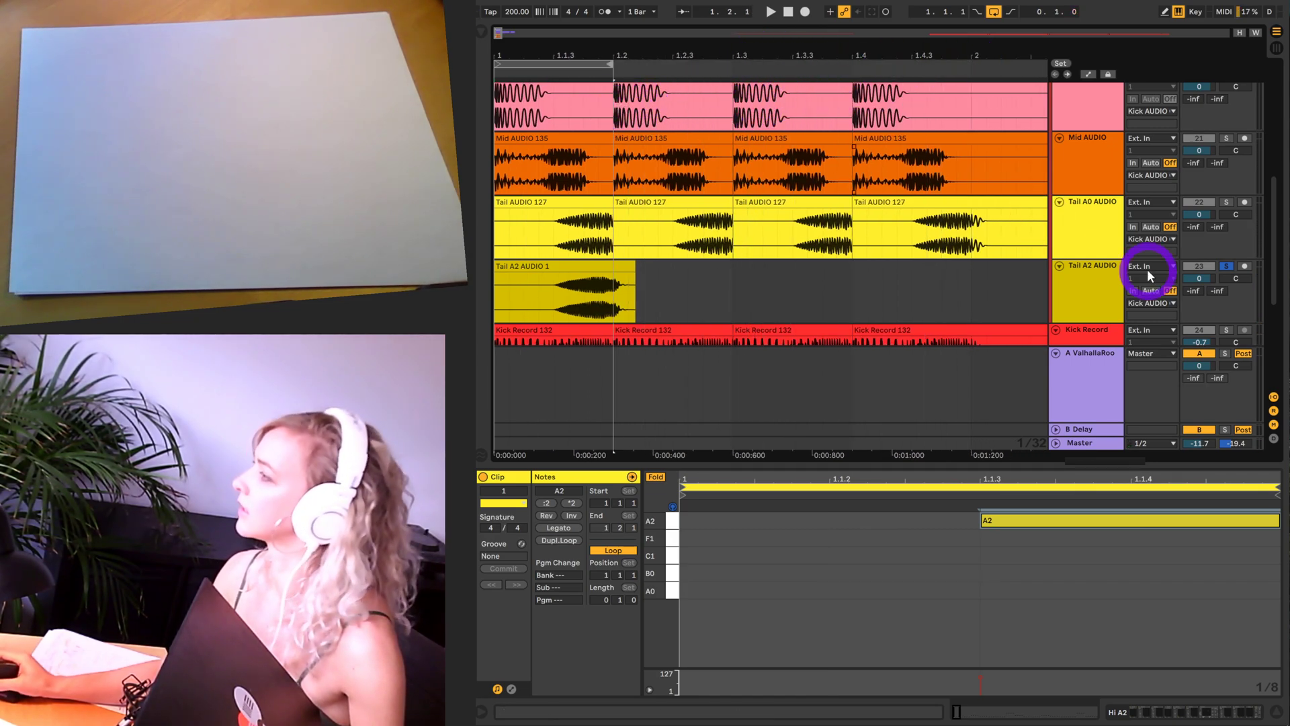
- Unsolo Tail A2, toggle the Tail A0 activator, and replay the loop to compare layers
left_click(1228, 266)
left_click(1198, 202)
key("space")
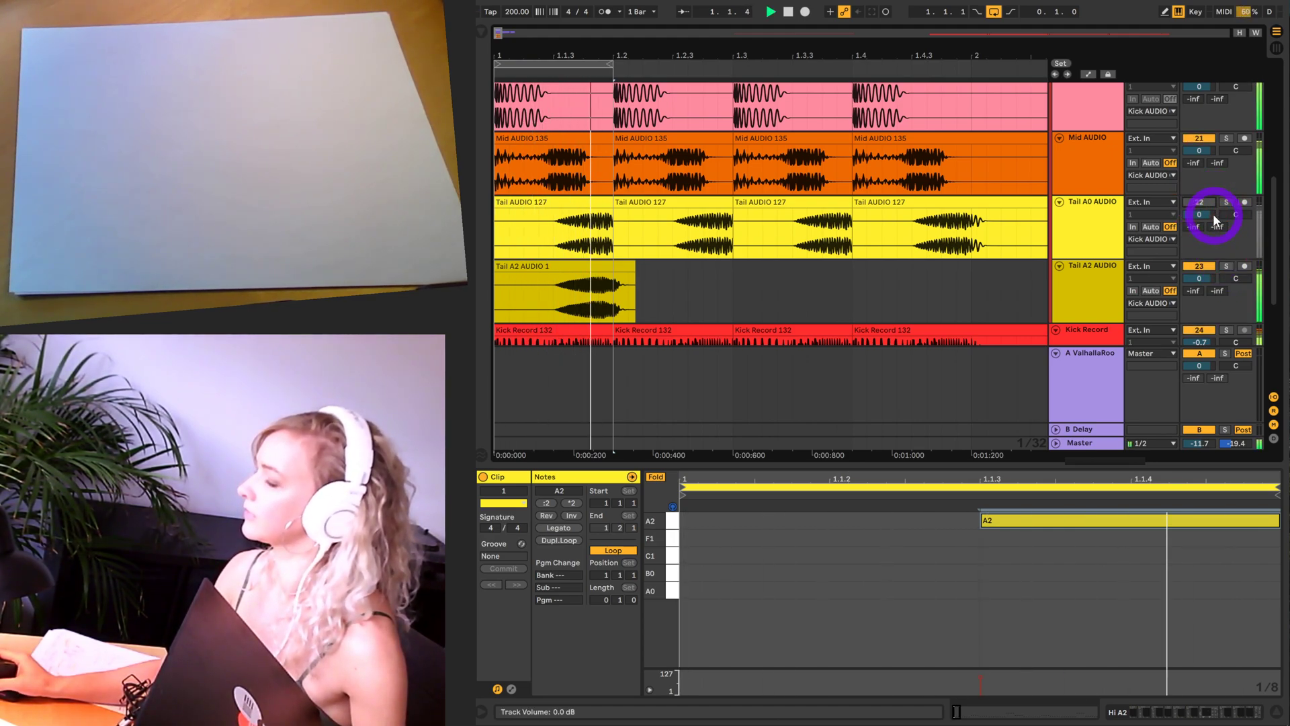
key("space")
scroll(870, 339, "up", 1)
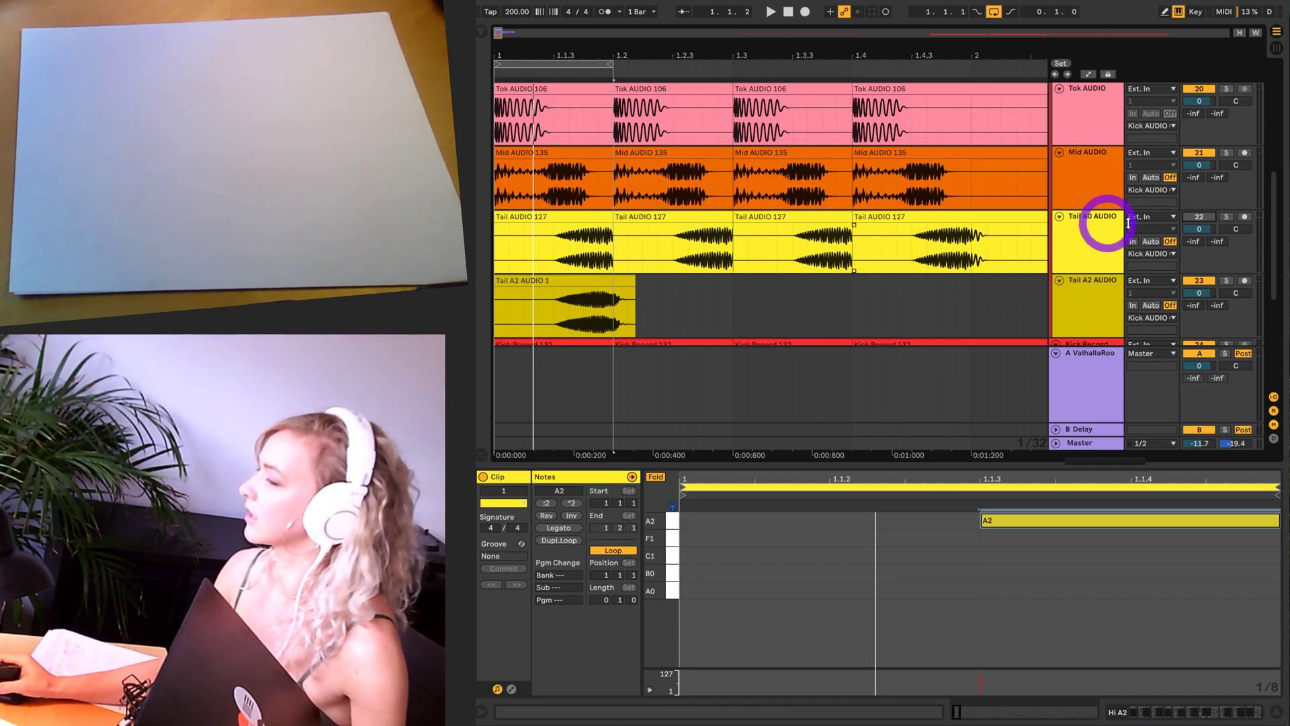
left_click_drag(1125, 224, 1078, 235)
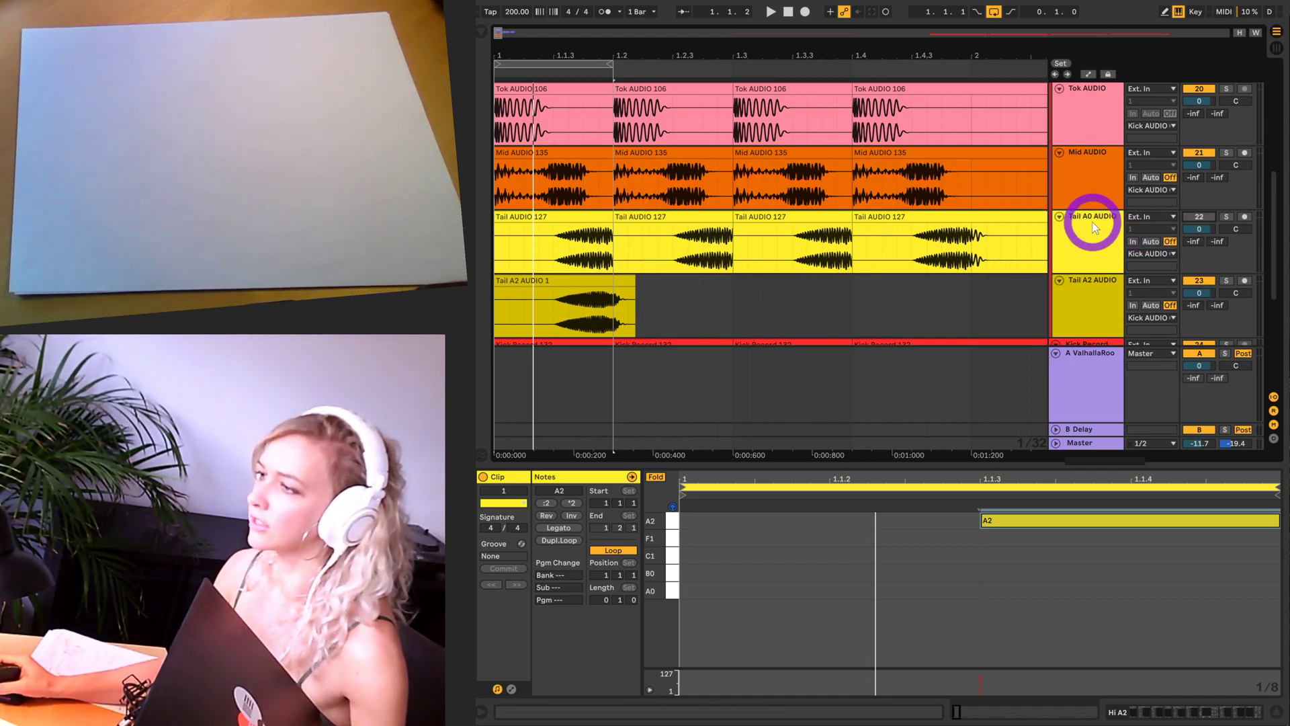
left_click(1090, 226)
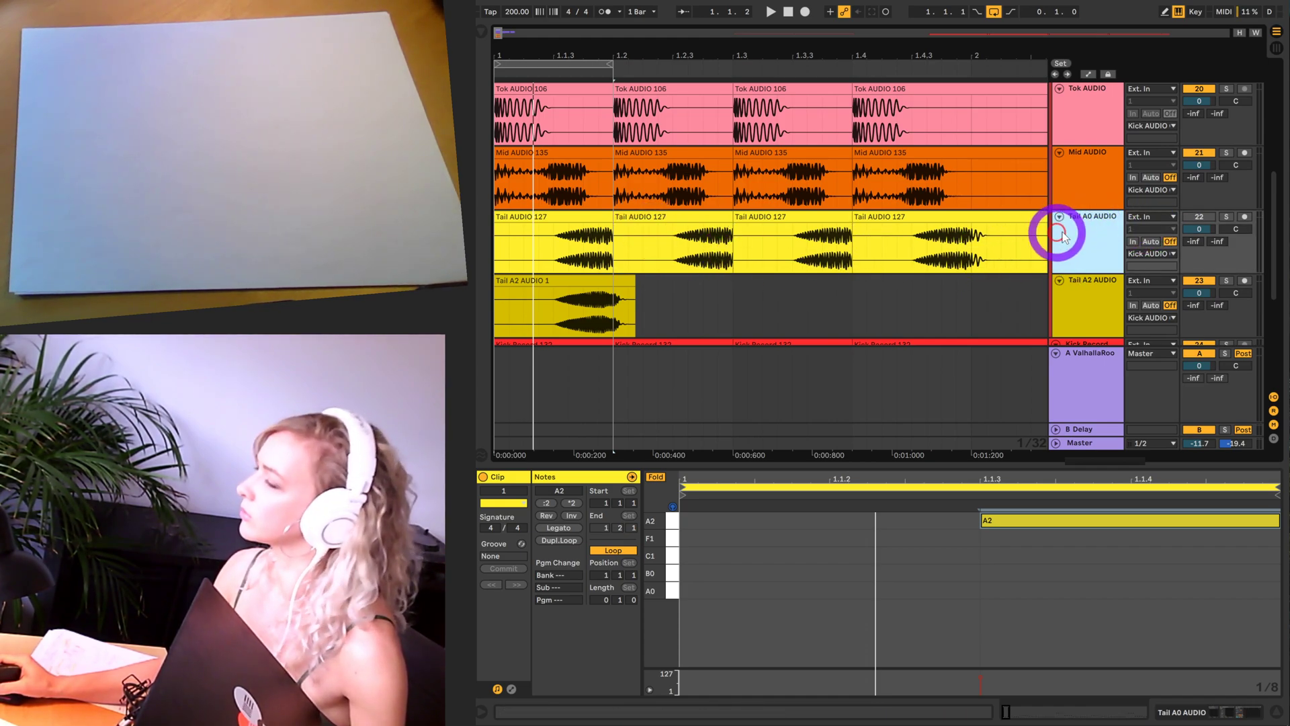
left_click(1092, 286)
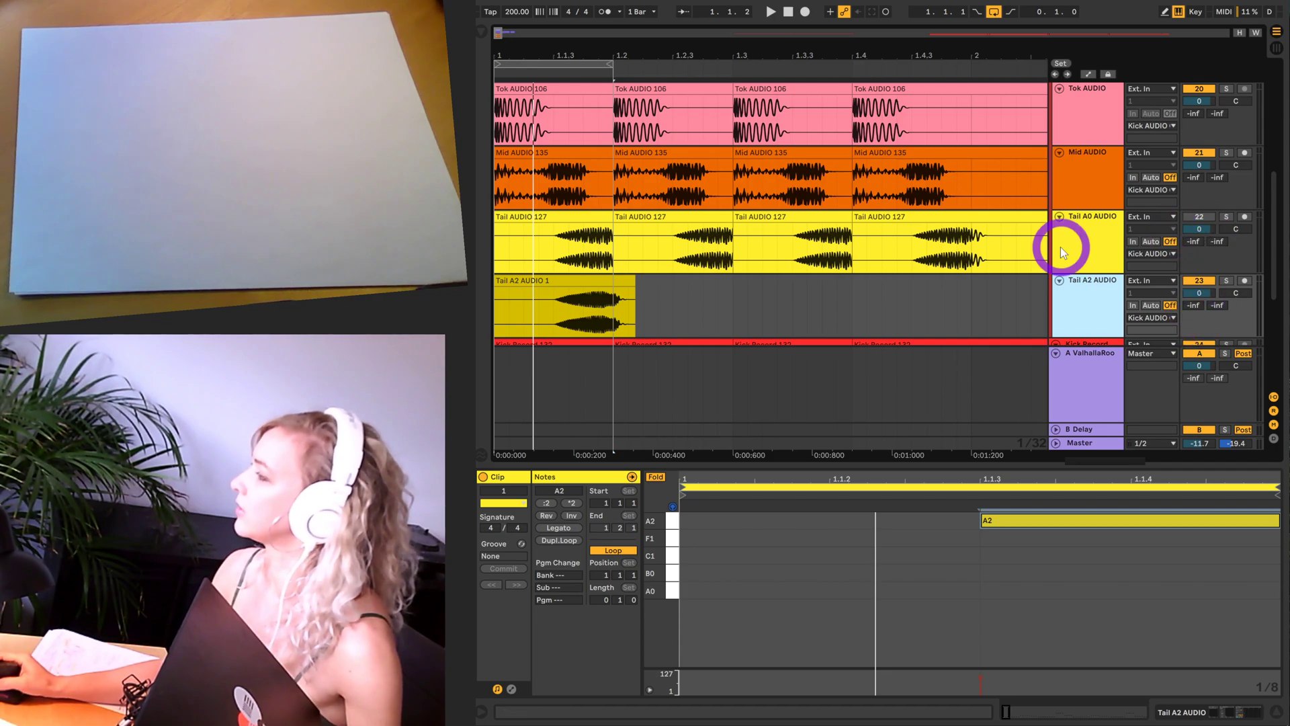
- Zoom in on bar 1, view the Tail AUDIO 127 and Tail A2 AUDIO 1 samples in turn, then zoom out
left_click_drag(562, 50, 562, 54)
scroll(562, 53, "up", 5)
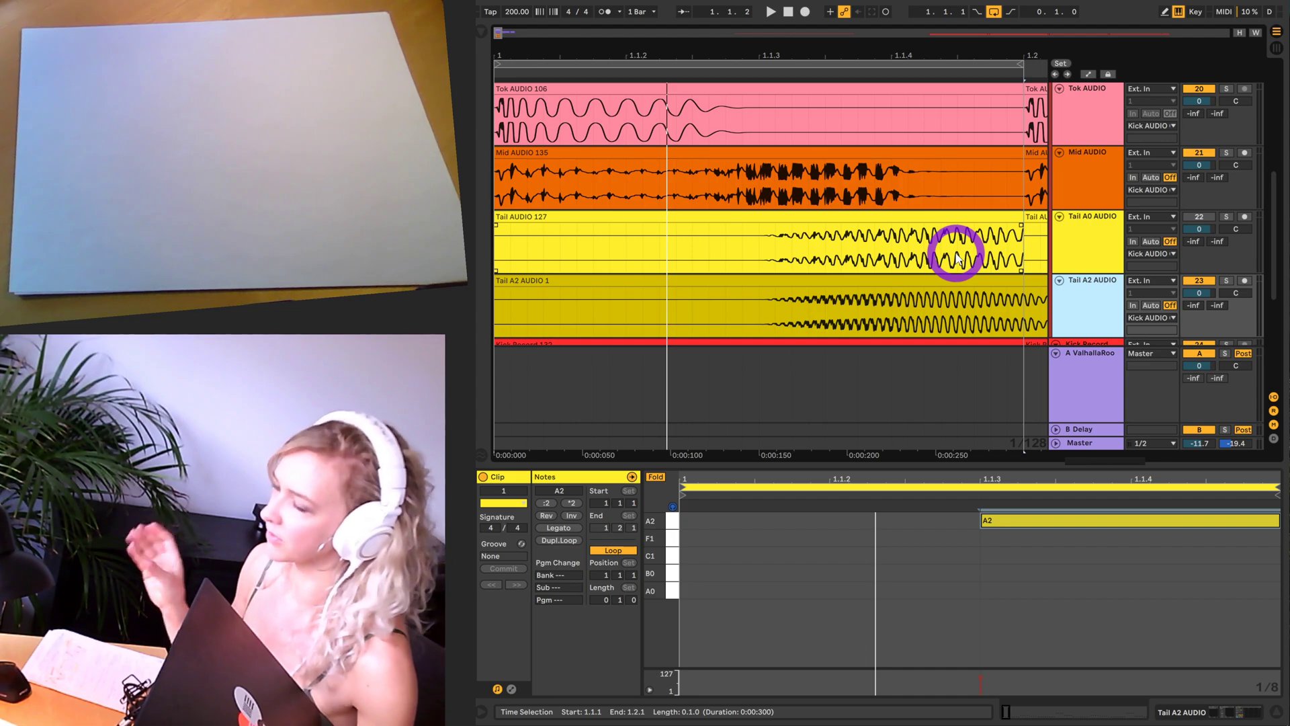
left_click(913, 217)
left_click(920, 277)
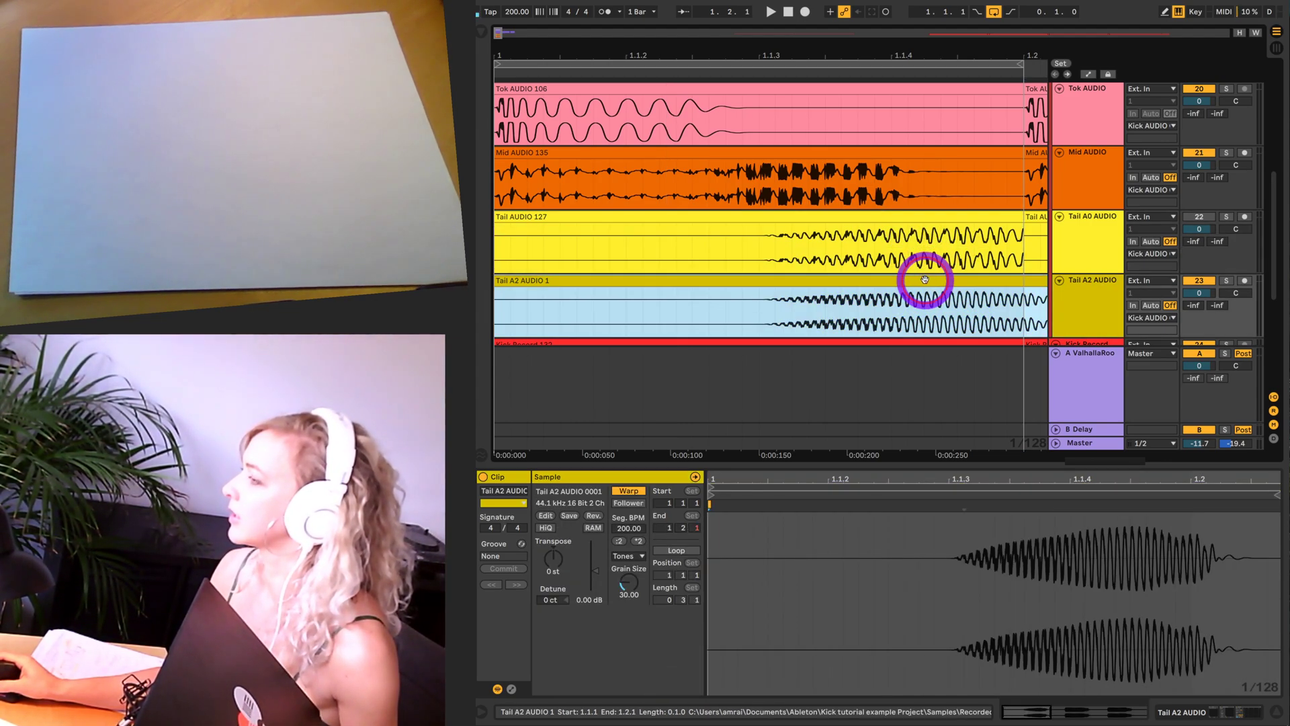
left_click(925, 217)
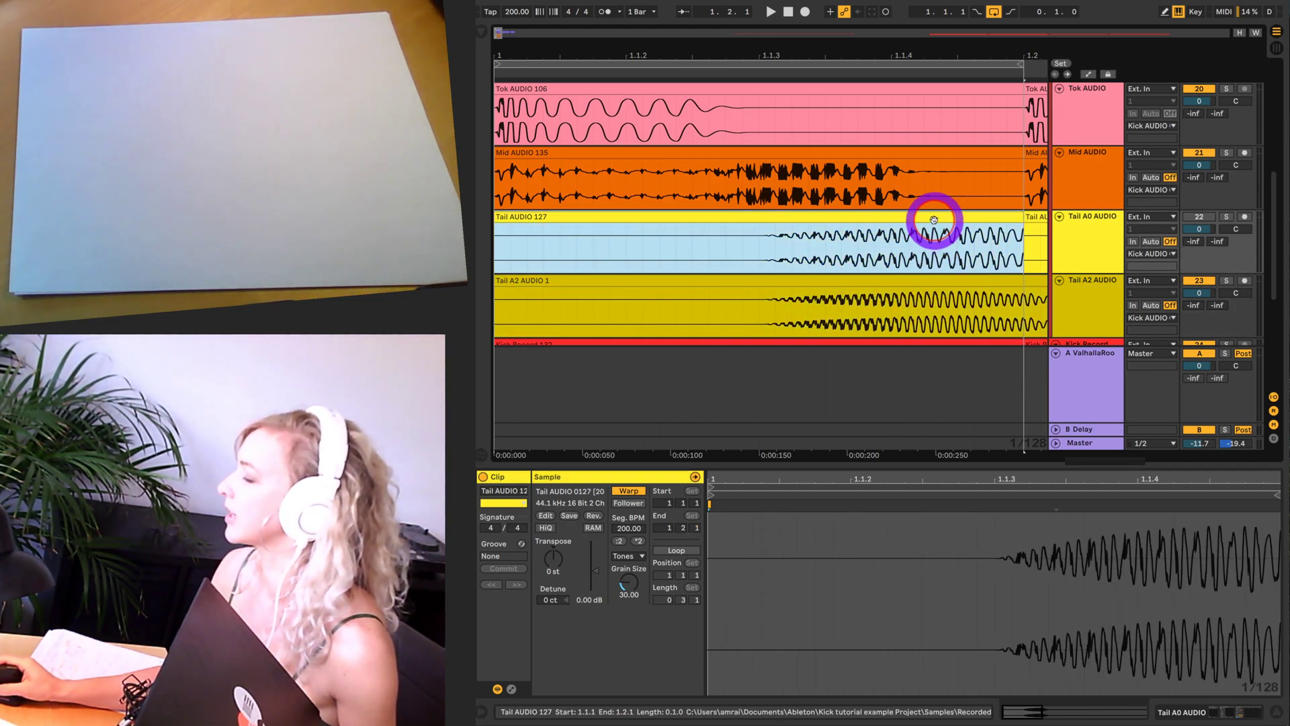
left_click(909, 279)
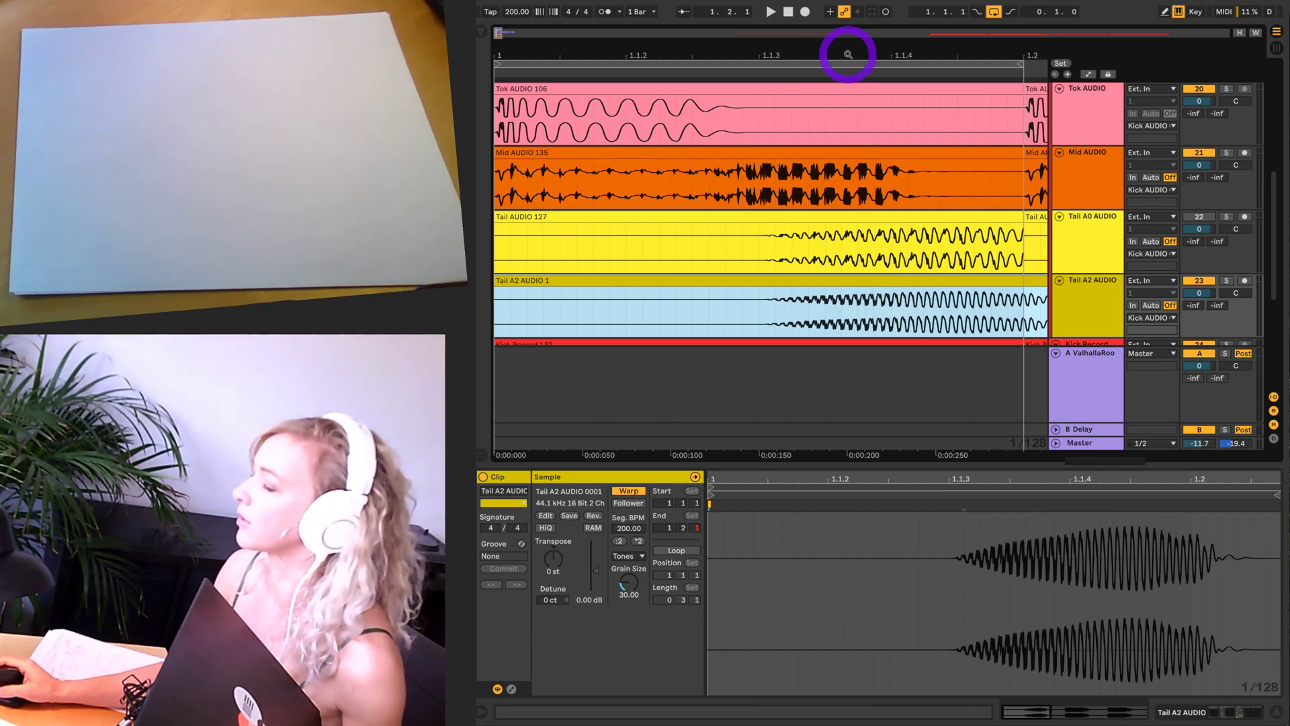
left_click_drag(844, 57, 846, 51)
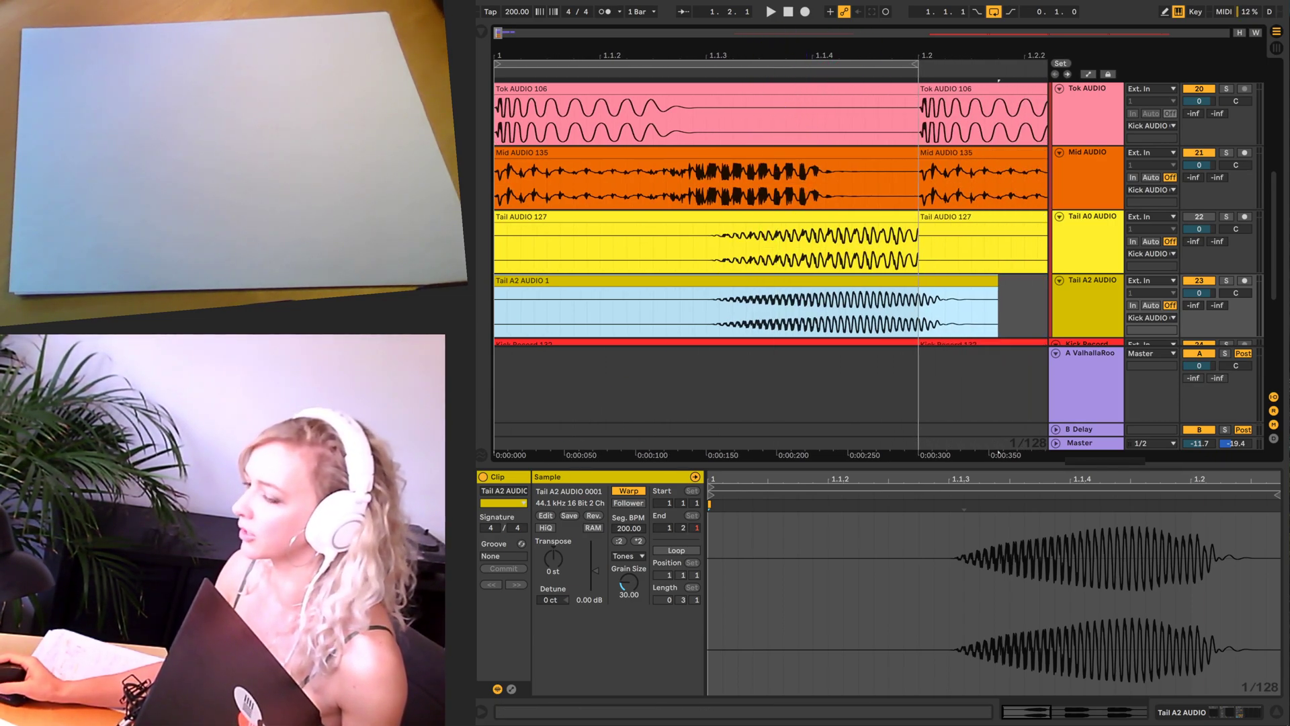